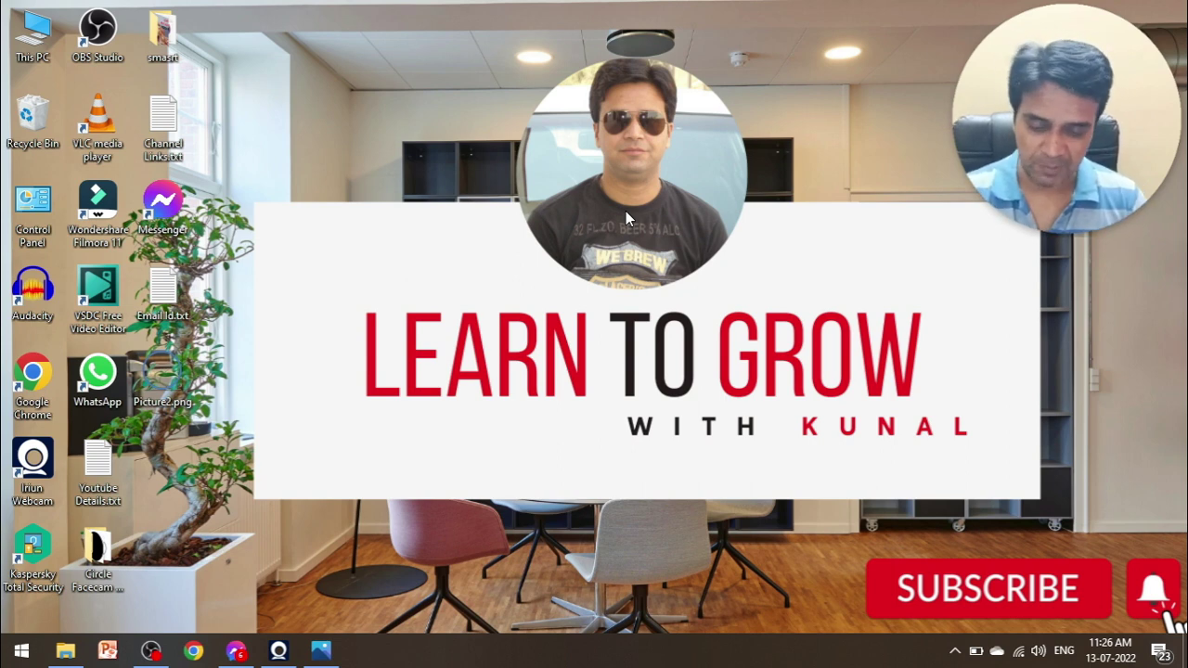
Step: Launch Paint from a Start menu search for 'paint', opening a blank 401 × 228px canvas
key("super")
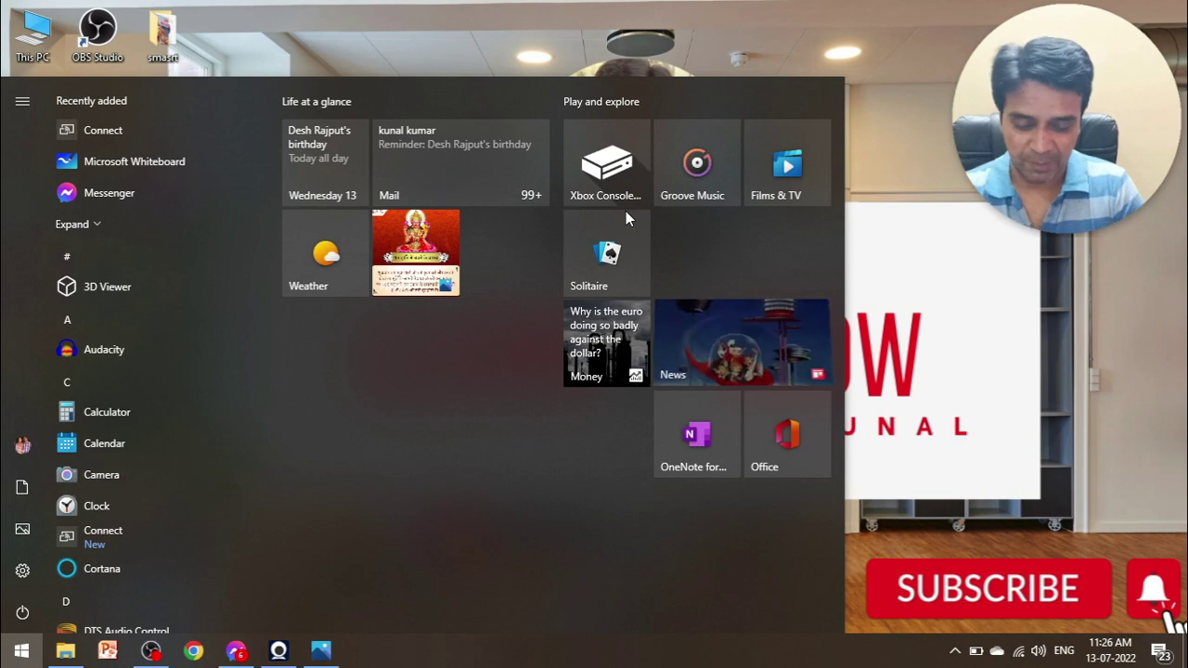
type("paim")
key("BackSpace")
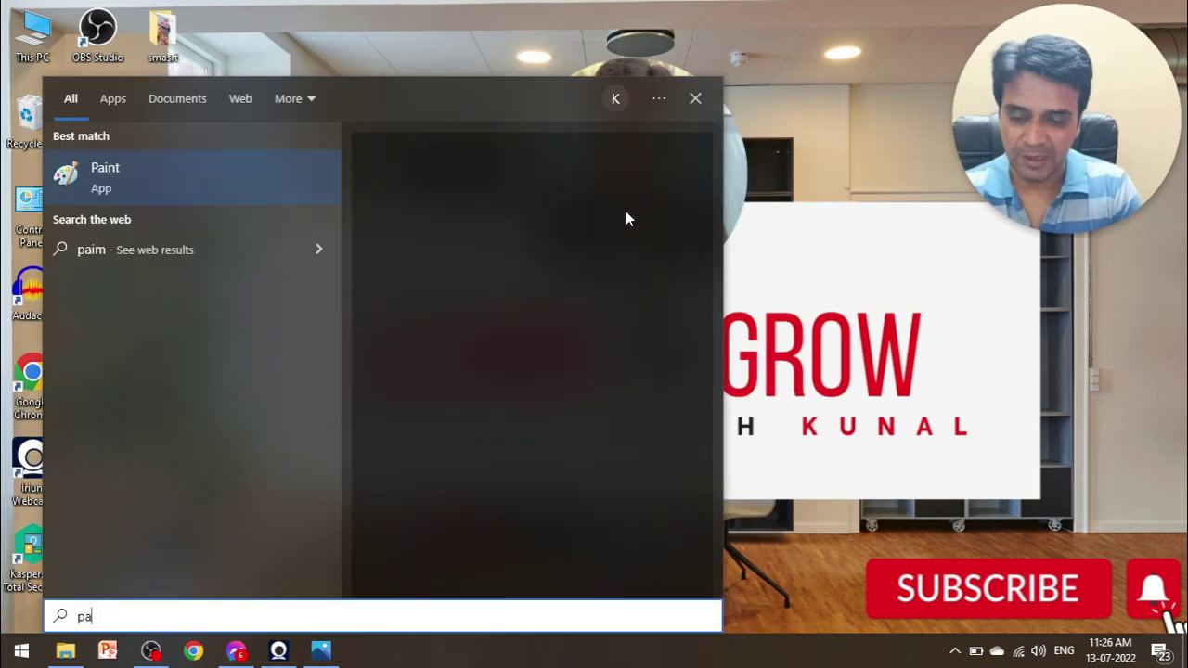
type("nt")
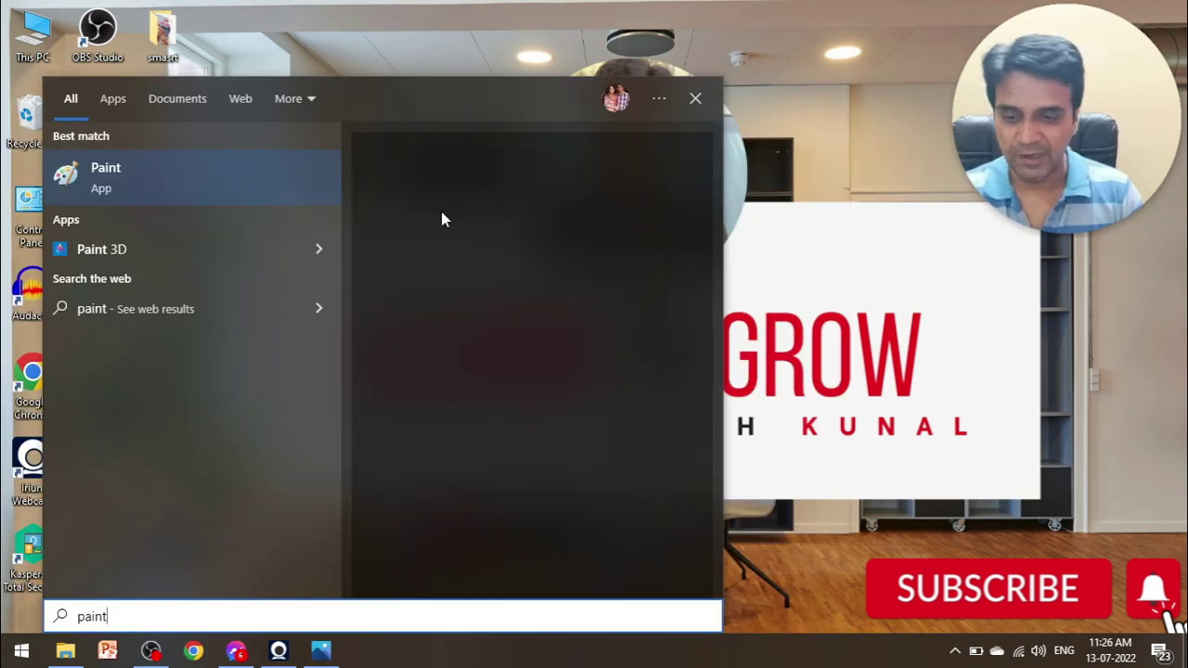
left_click(184, 187)
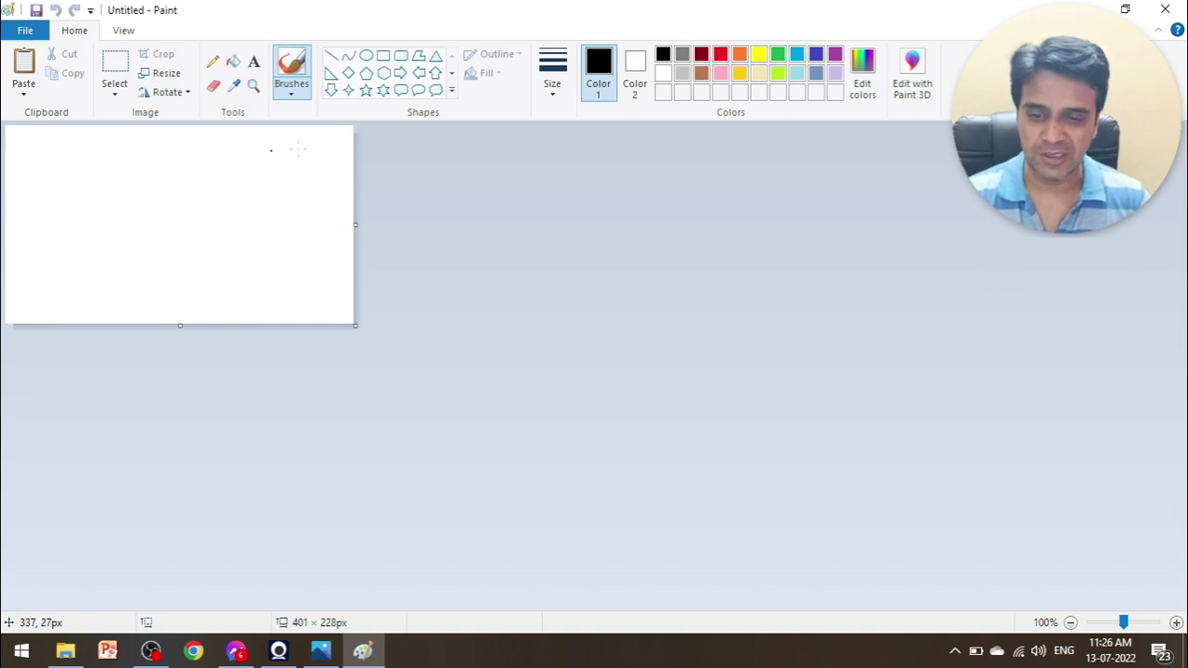
Step: Paste the desktop screenshot, enlarging the canvas to 1366 × 768px, and scroll to check it
left_click(338, 146)
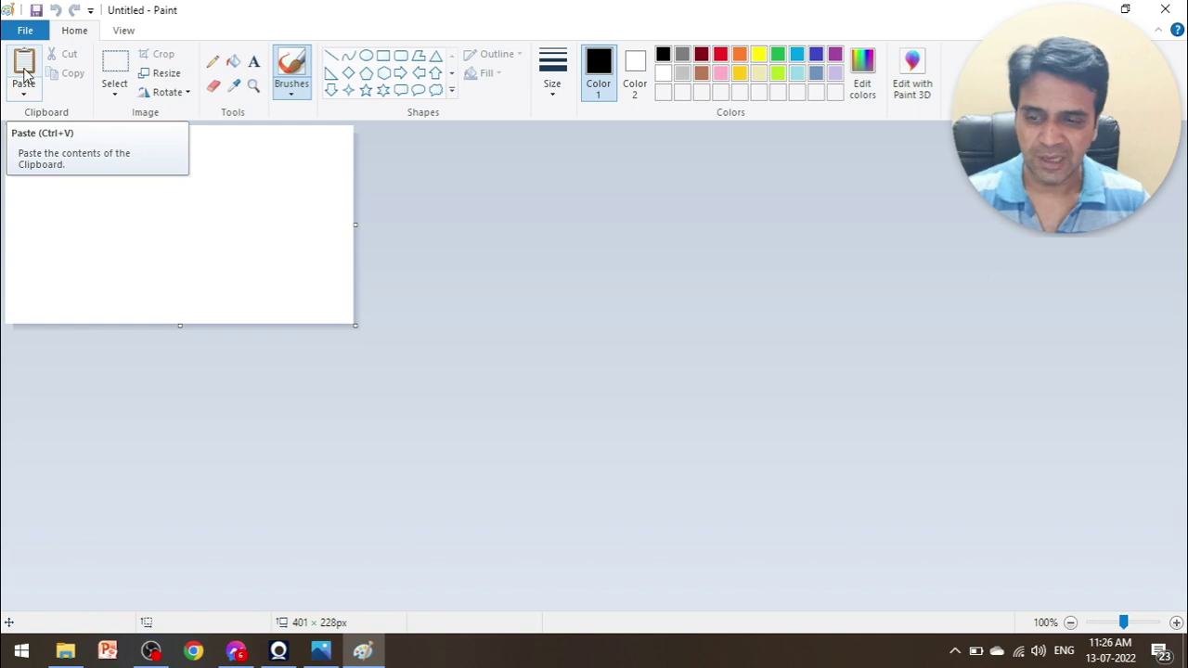
left_click(25, 74)
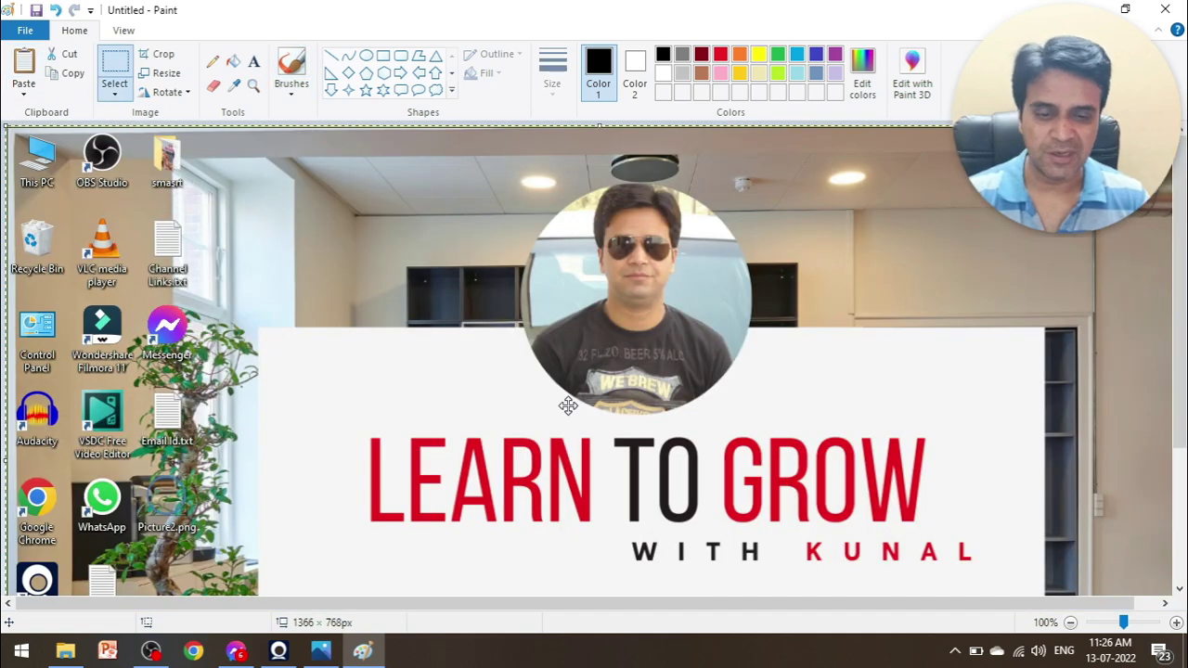
scroll(754, 429, "down", 3)
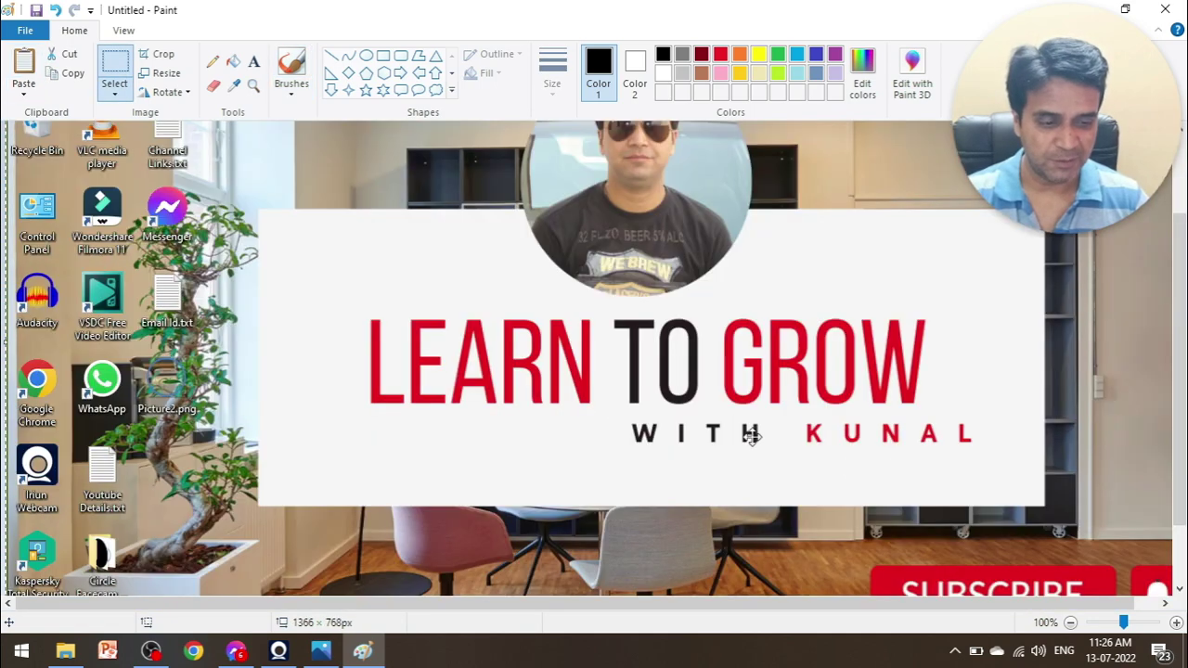
scroll(751, 436, "down", 2)
scroll(785, 454, "up", 4)
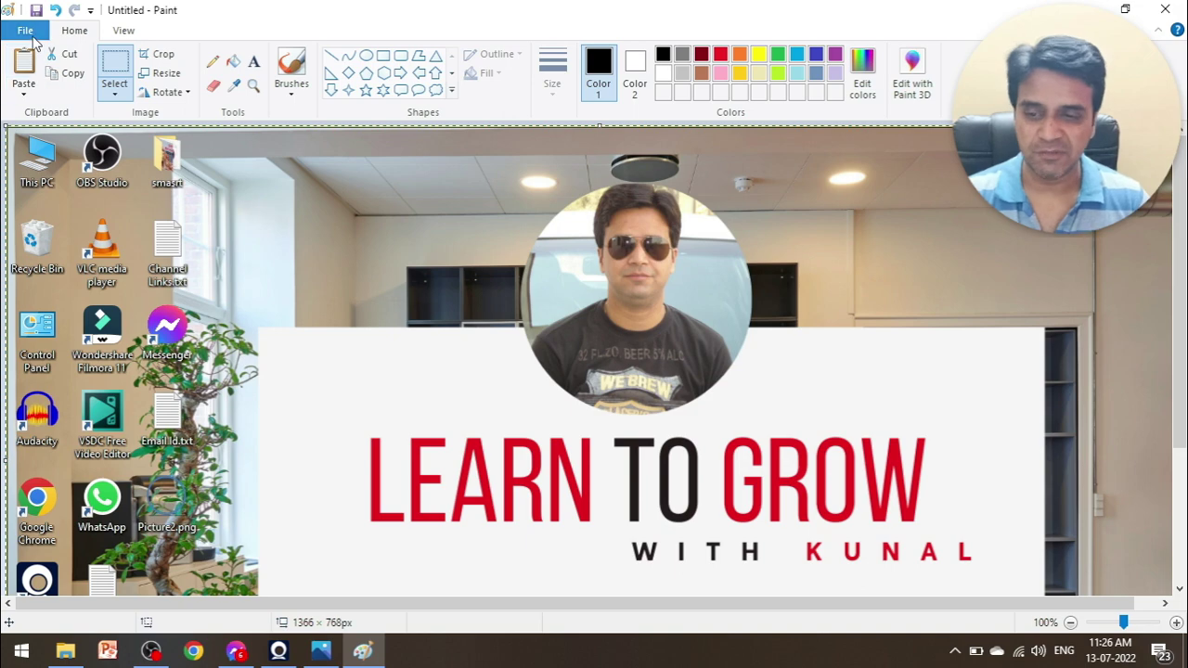
Step: Save the picture as Untitled.png inside a new Desktop folder named Learning
left_click(25, 30)
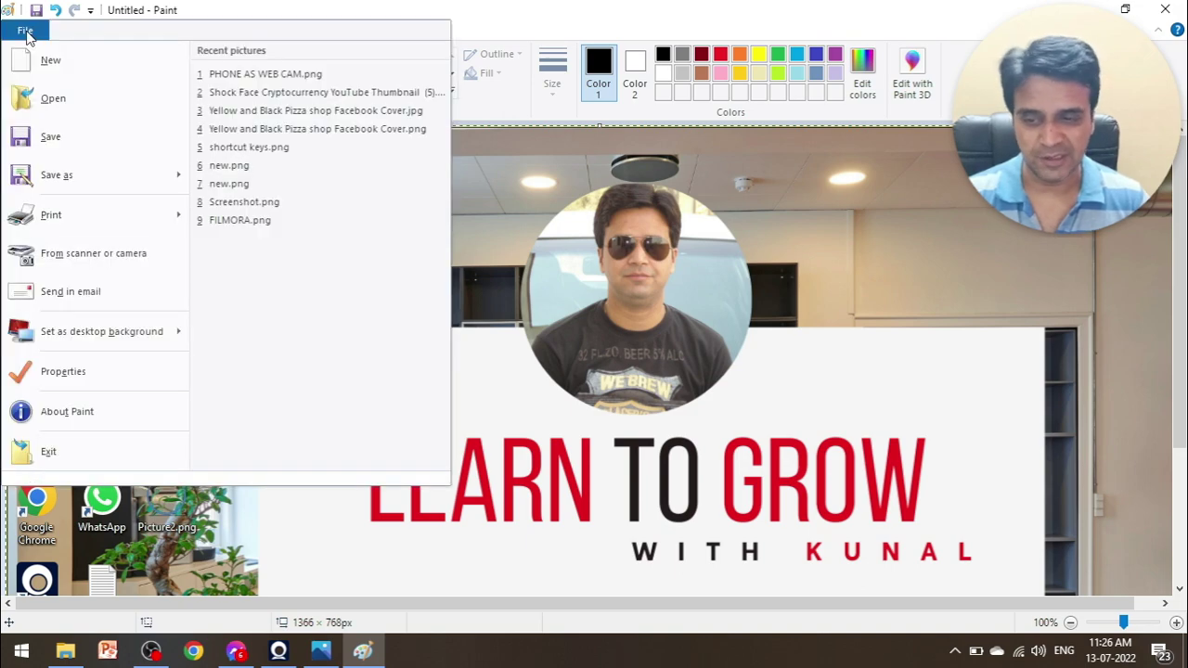
left_click(93, 141)
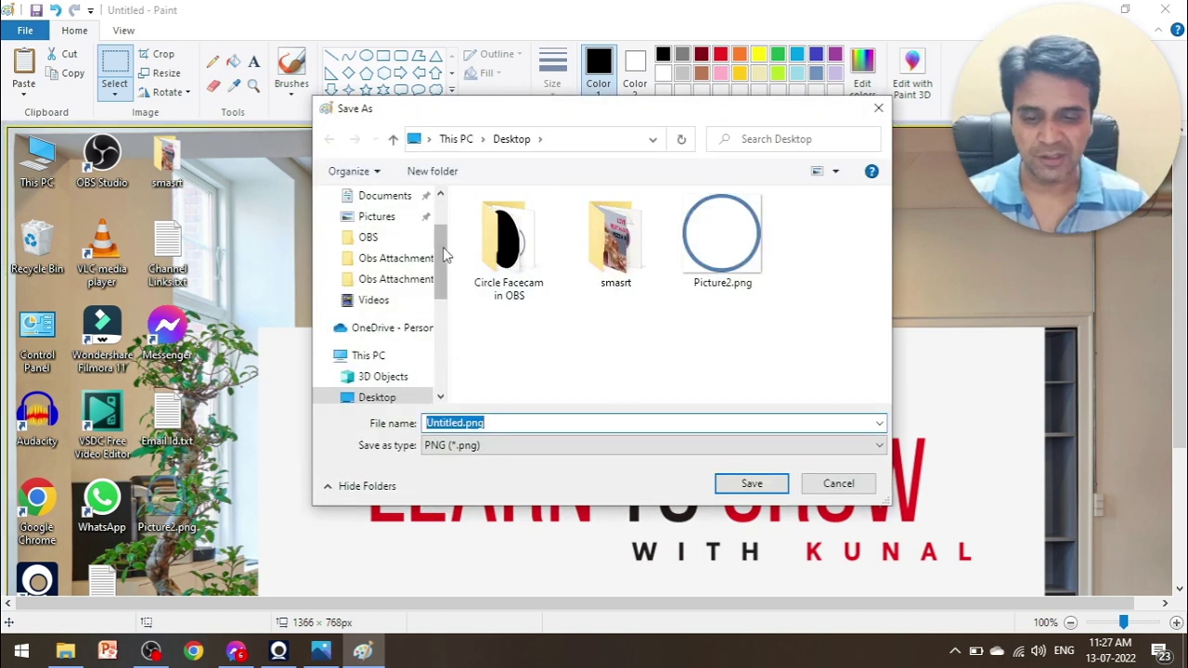
scroll(438, 247, "up", 2)
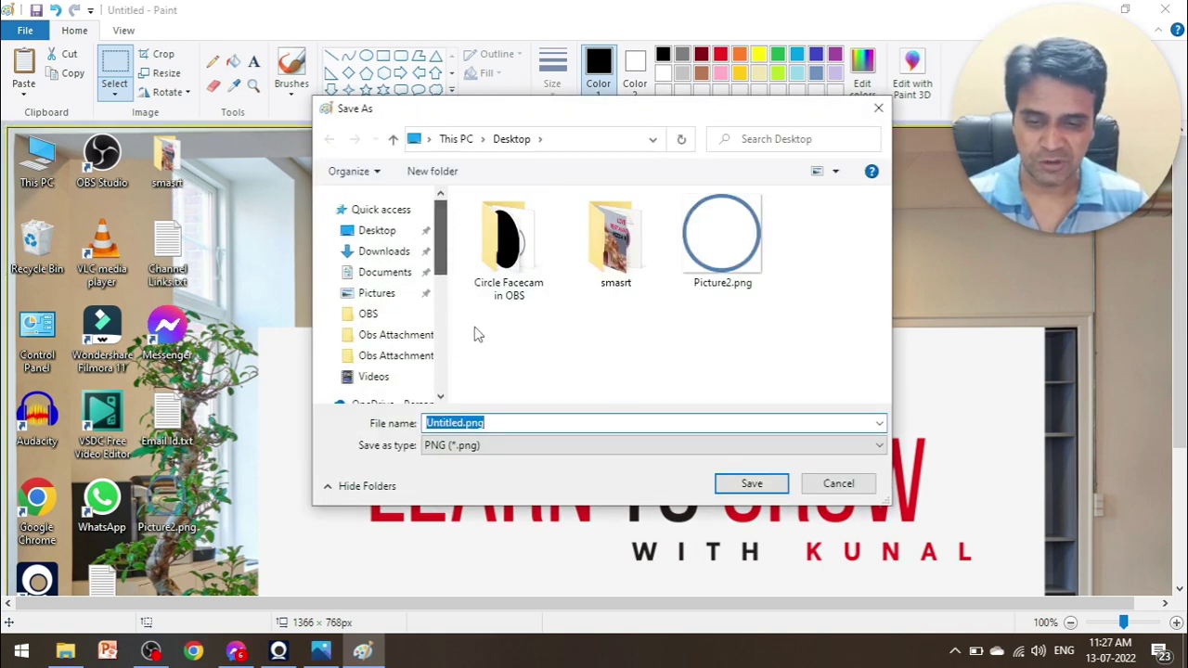
left_click(439, 176)
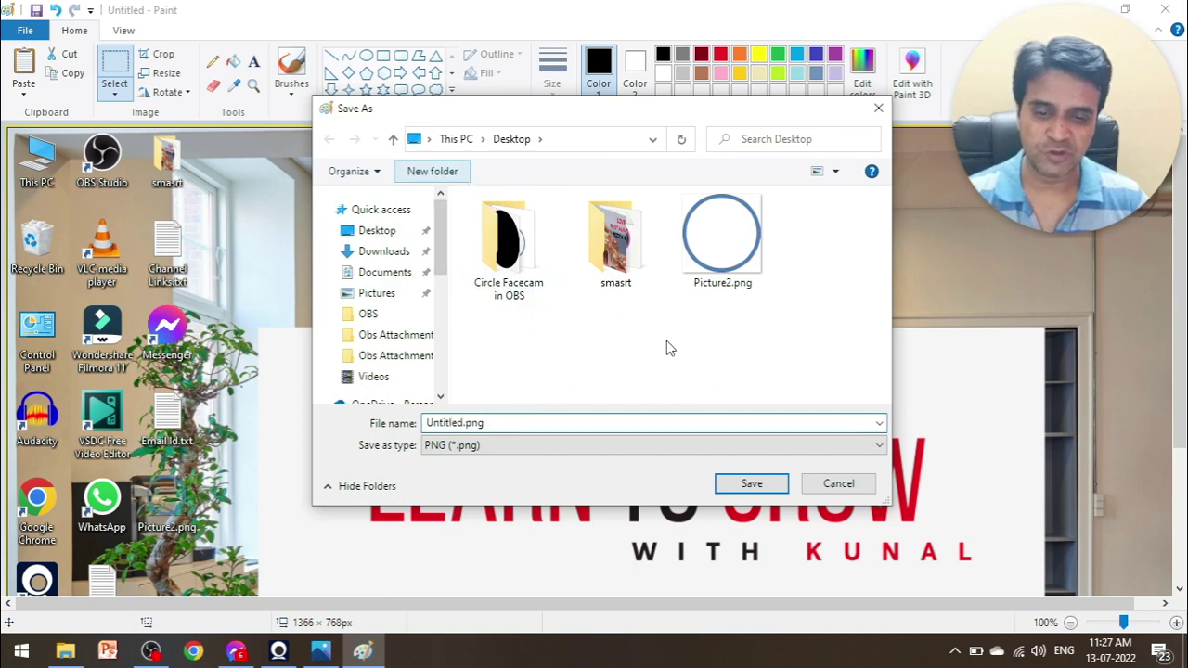
type("LE")
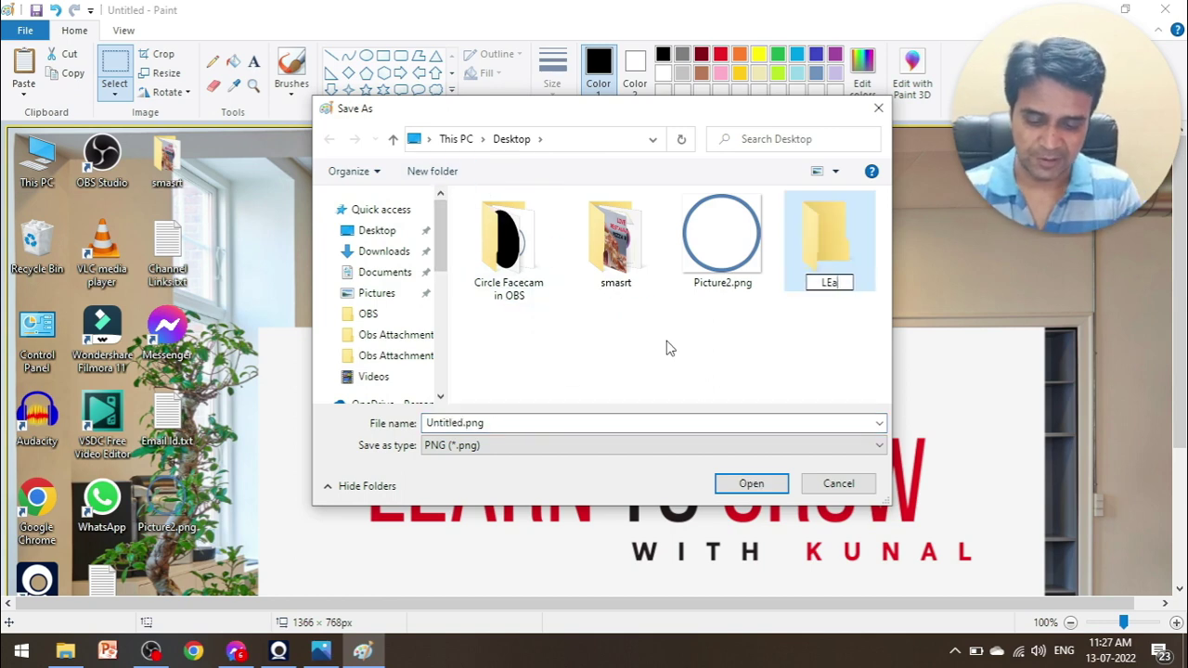
type("a")
key("BackSpace")
key("BackSpace")
type("e")
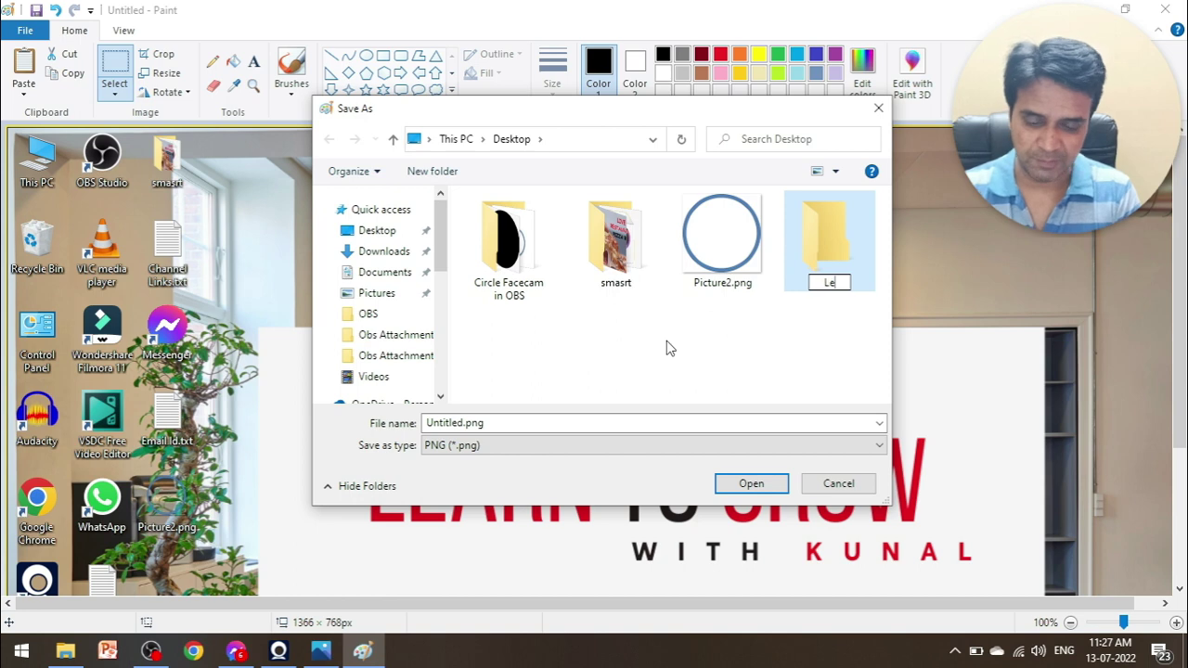
type("arning")
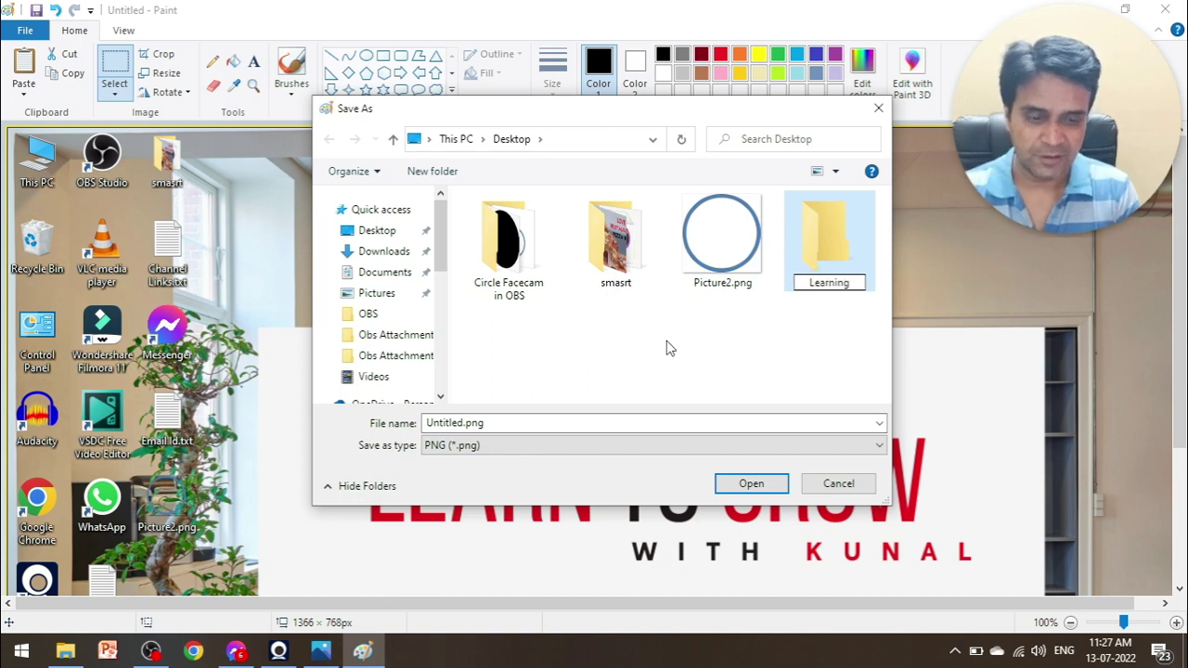
double_click(464, 423)
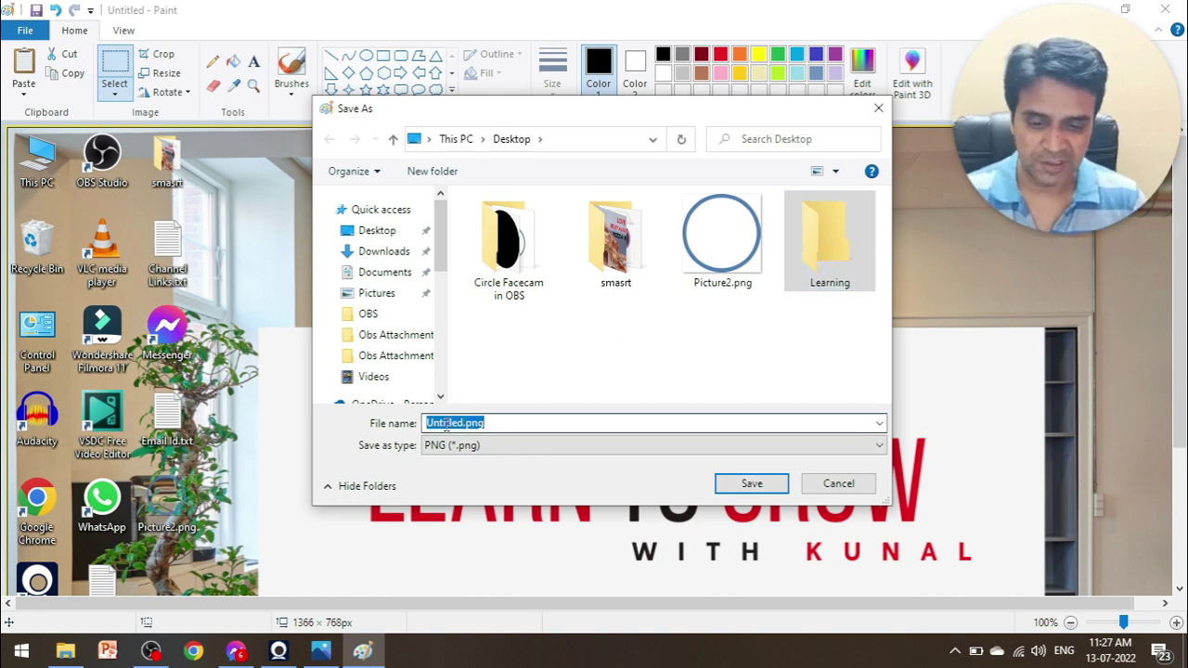
type("lea")
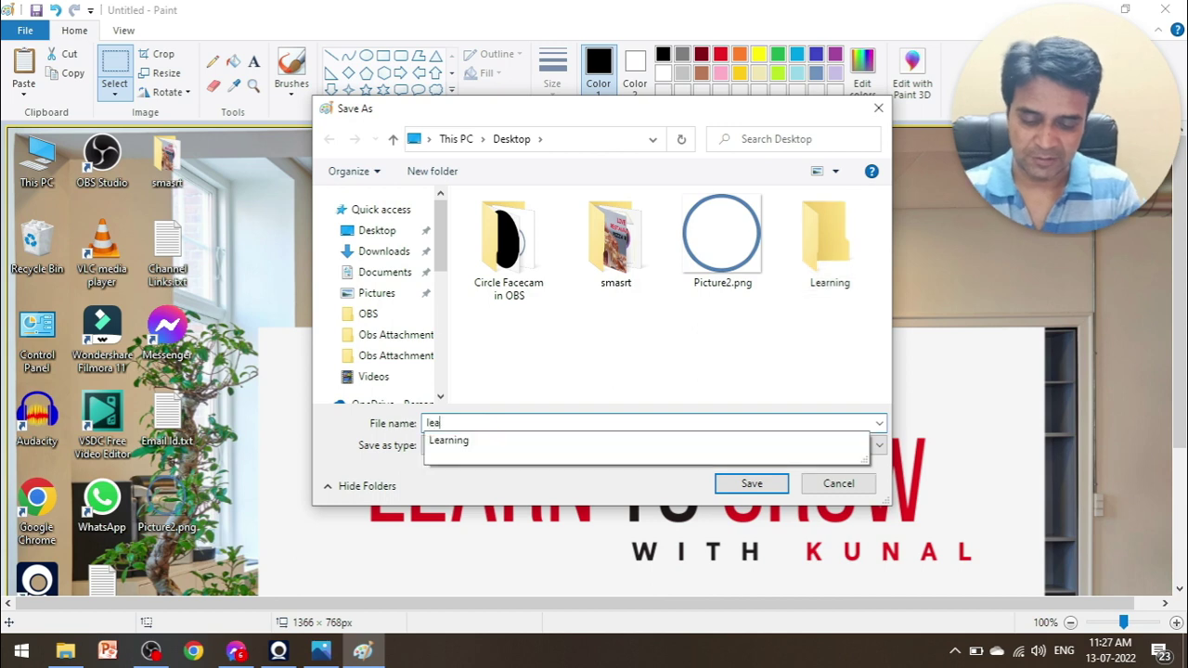
type("rning")
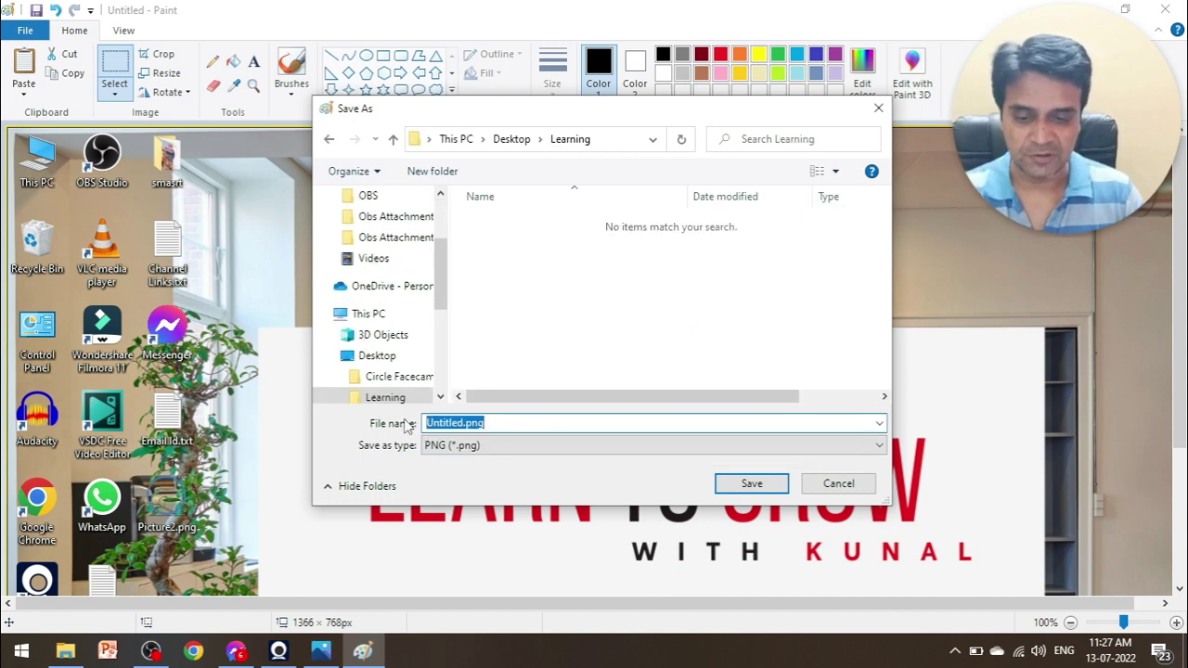
left_click(742, 491)
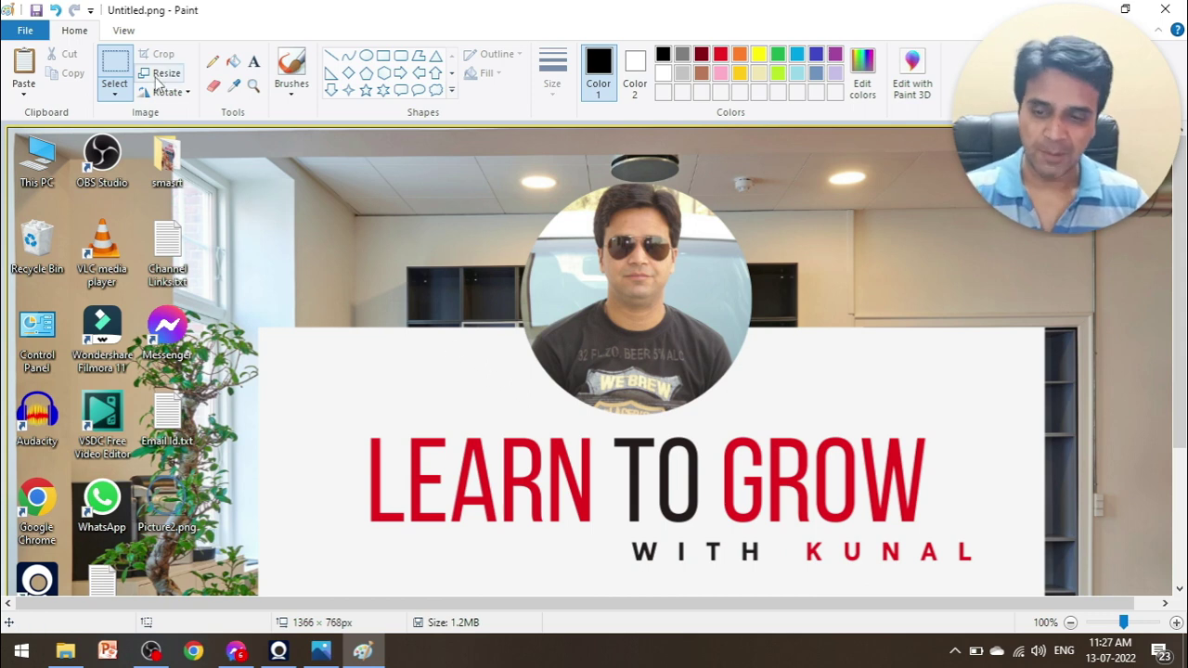
Step: Save another PNG copy of the picture as 'Test' on the Data & Songs (E:) drive
left_click(30, 31)
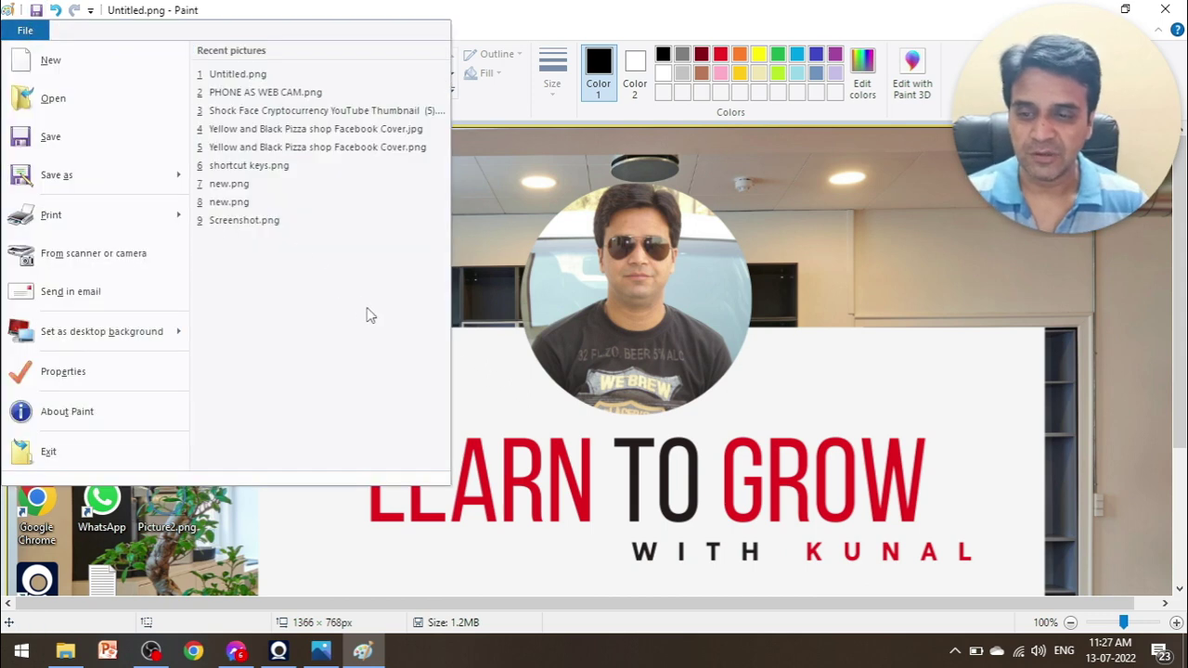
mouse_move(56, 175)
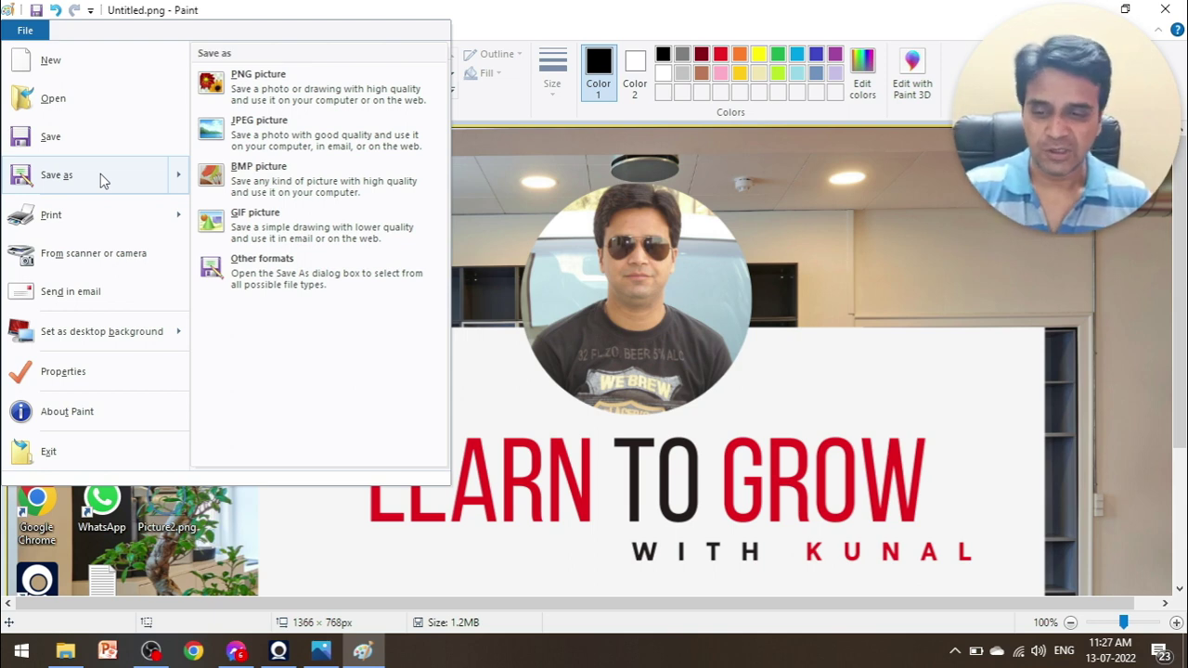
key("Escape")
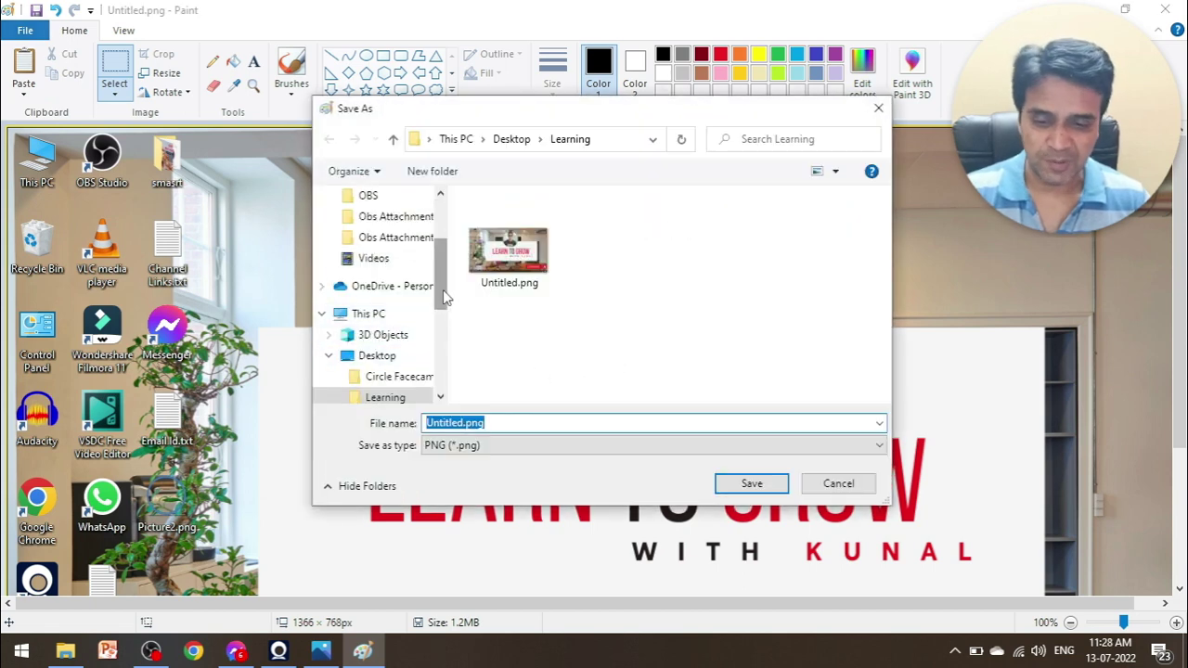
left_click_drag(444, 295, 459, 371)
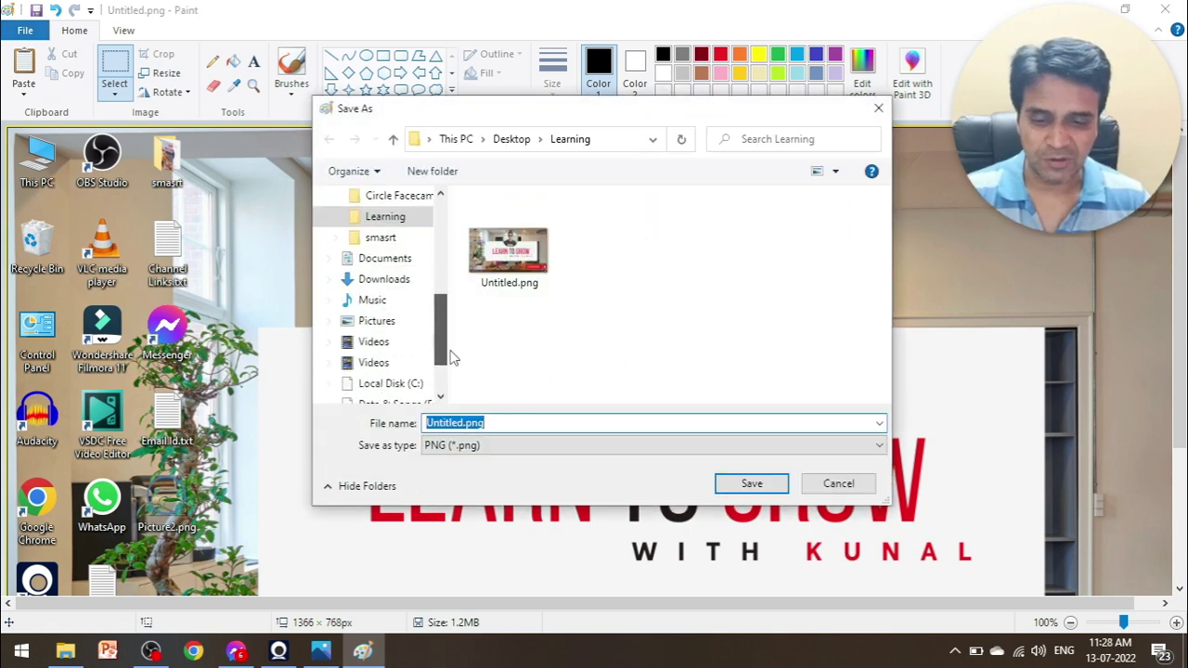
left_click(517, 423)
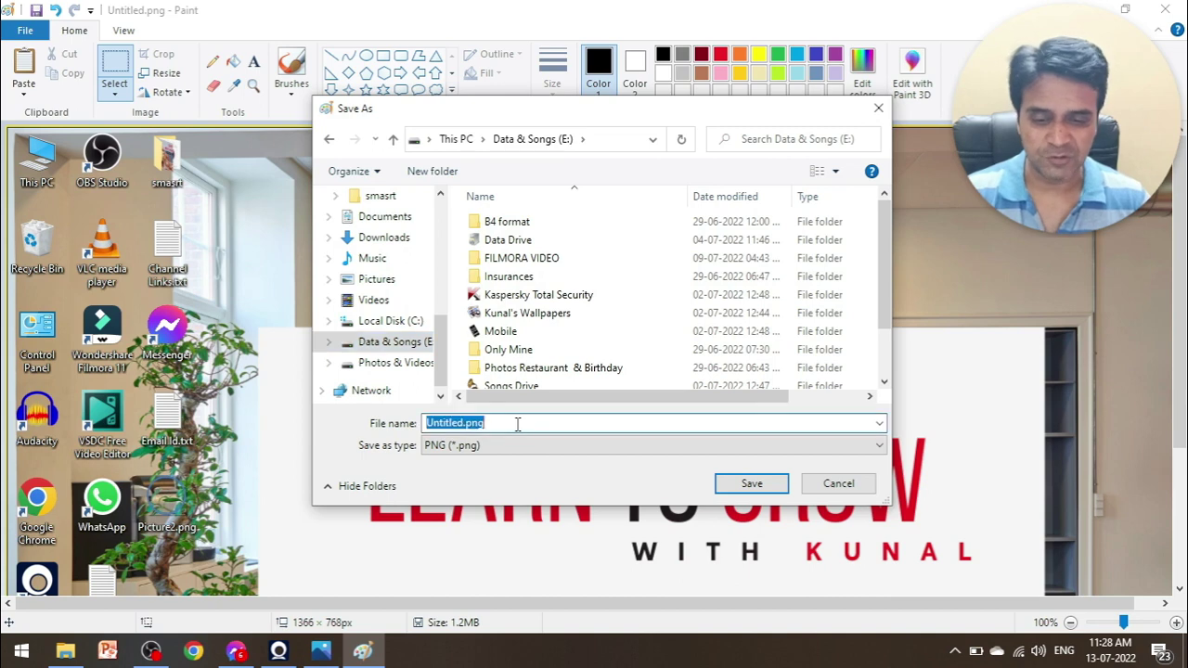
type("Test")
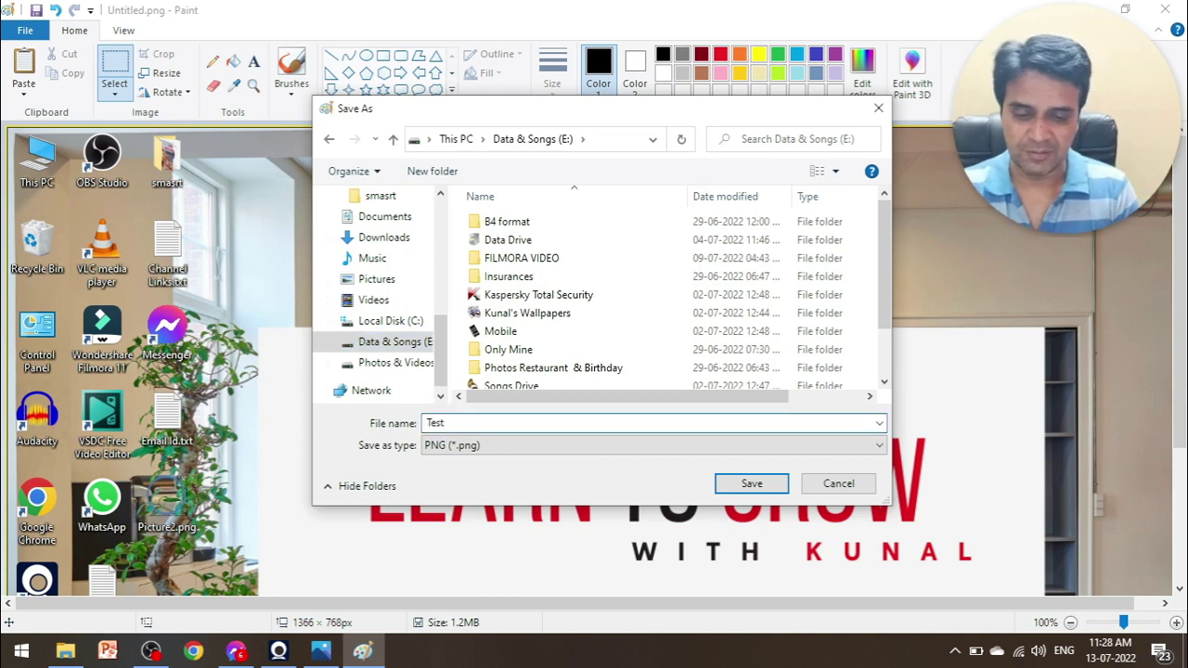
key("Return")
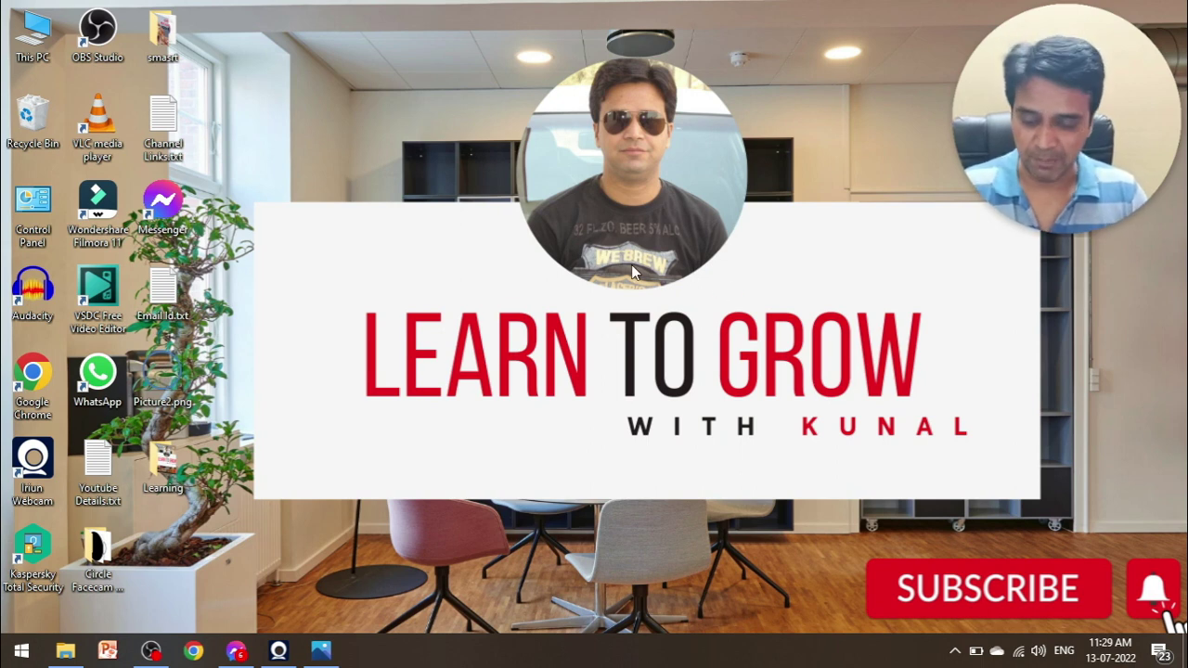
Step: Start Paint with the mspaint Run command and paste the desktop screenshot
key("super+r")
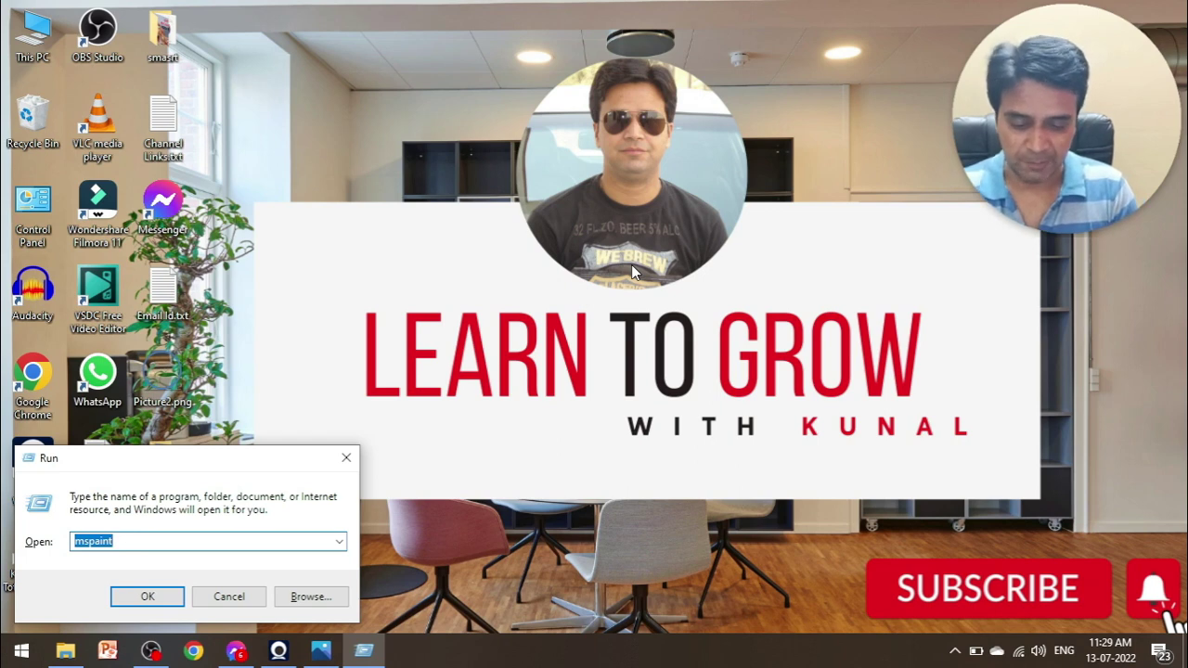
type("mspainm")
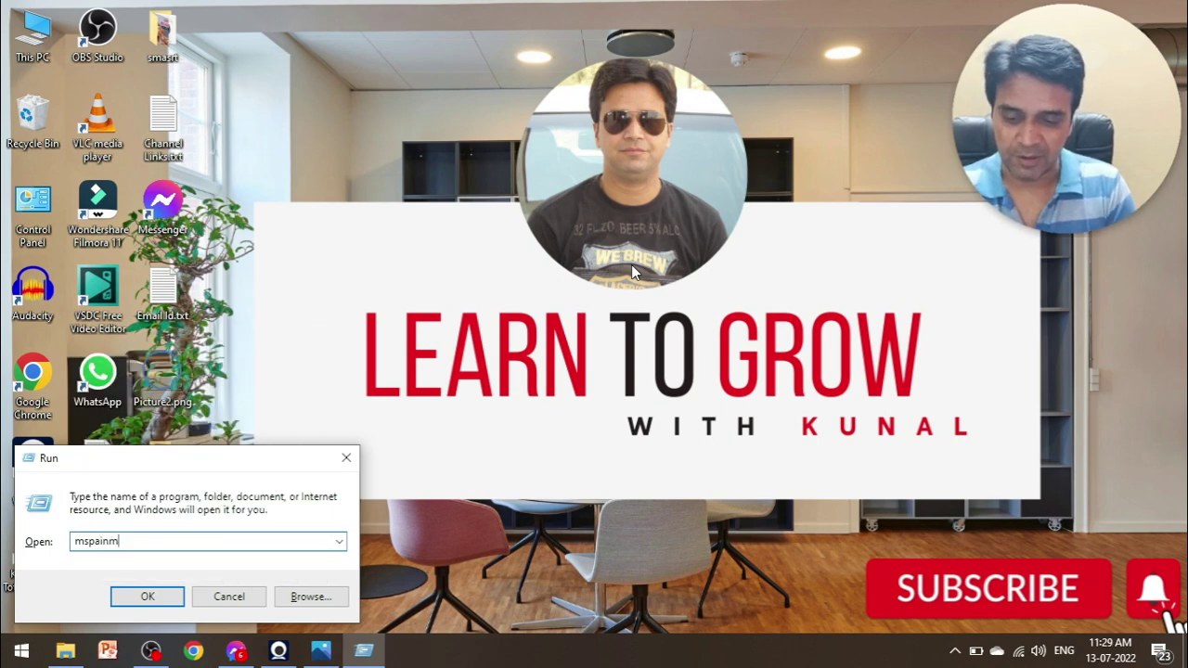
key("BackSpace")
key("BackSpace")
type("t")
key("Return")
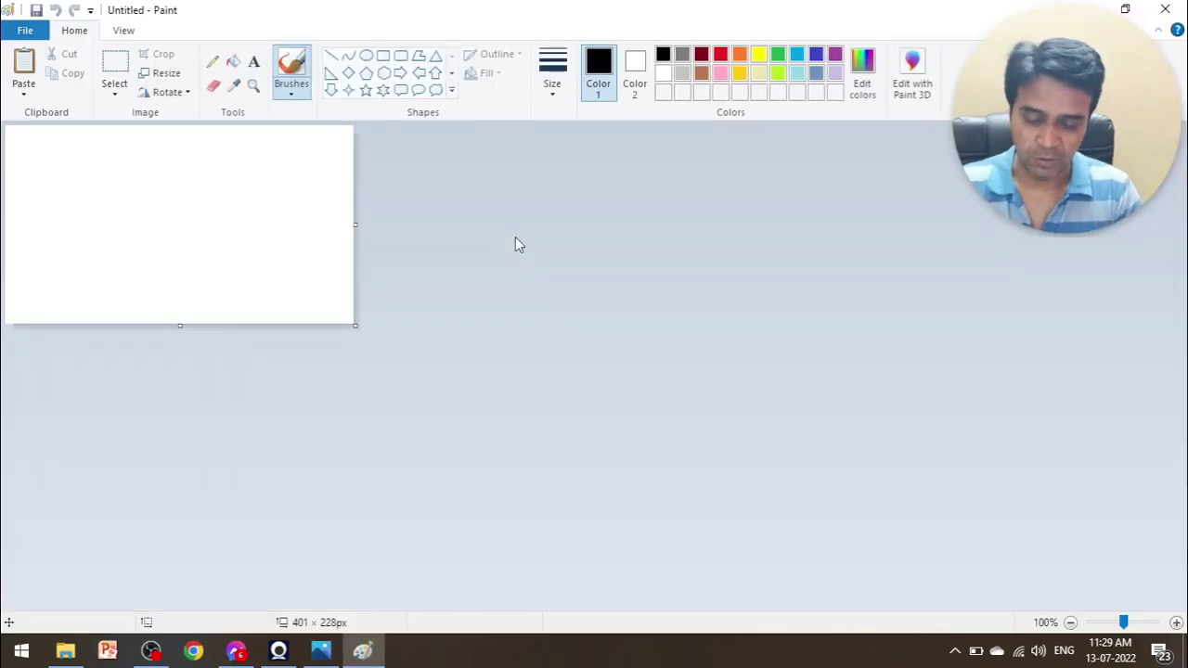
key("ctrl+v")
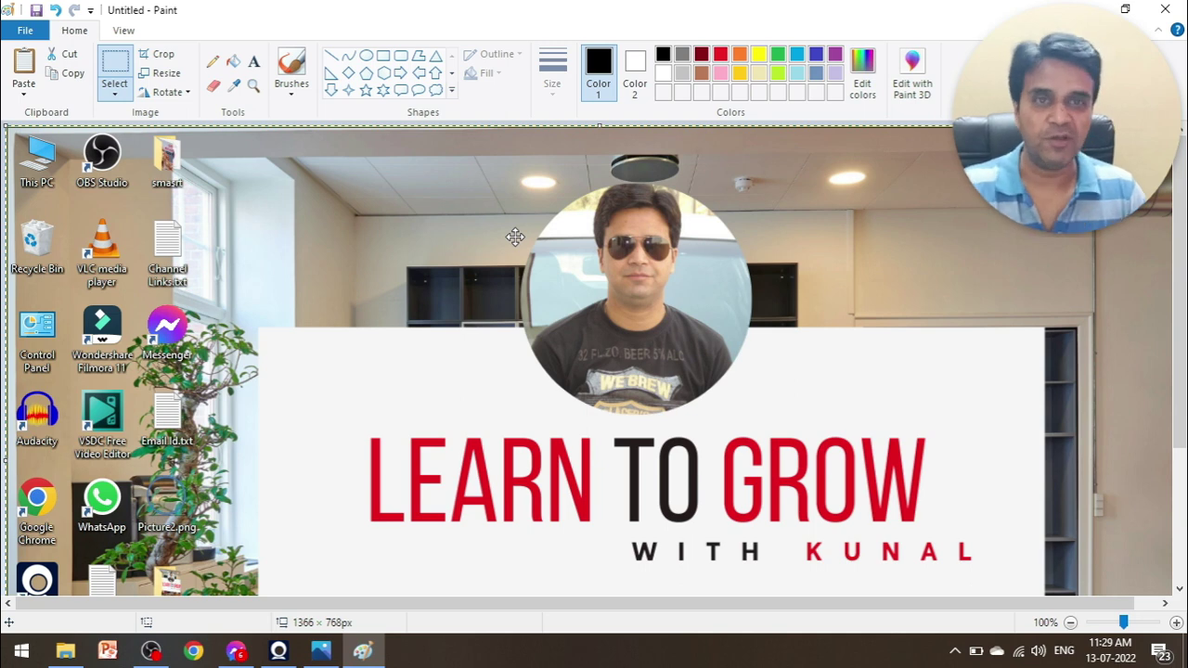
Step: Close Paint, discarding changes to the untitled picture
left_click(25, 30)
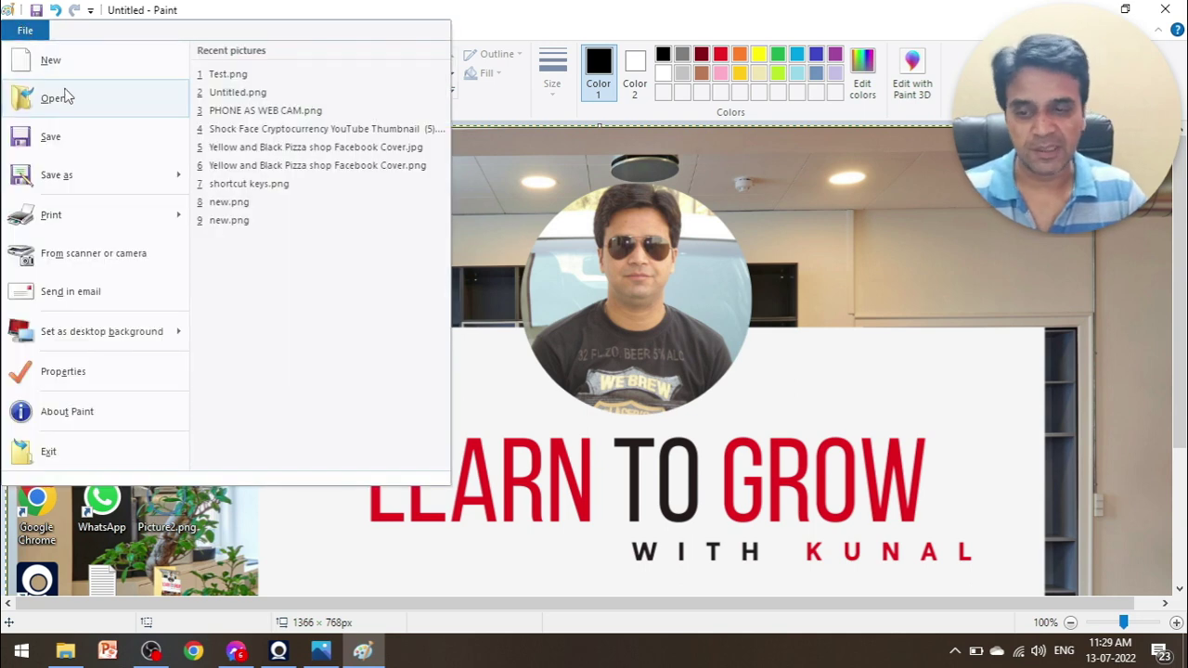
left_click(741, 292)
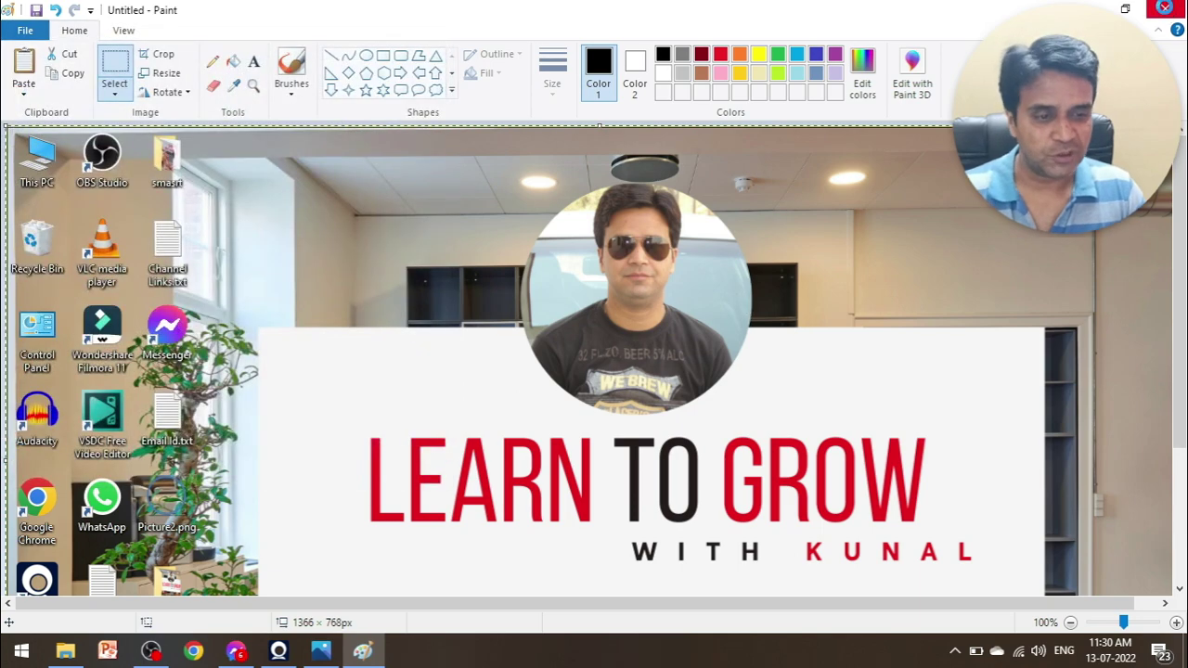
left_click(1165, 9)
left_click(640, 326)
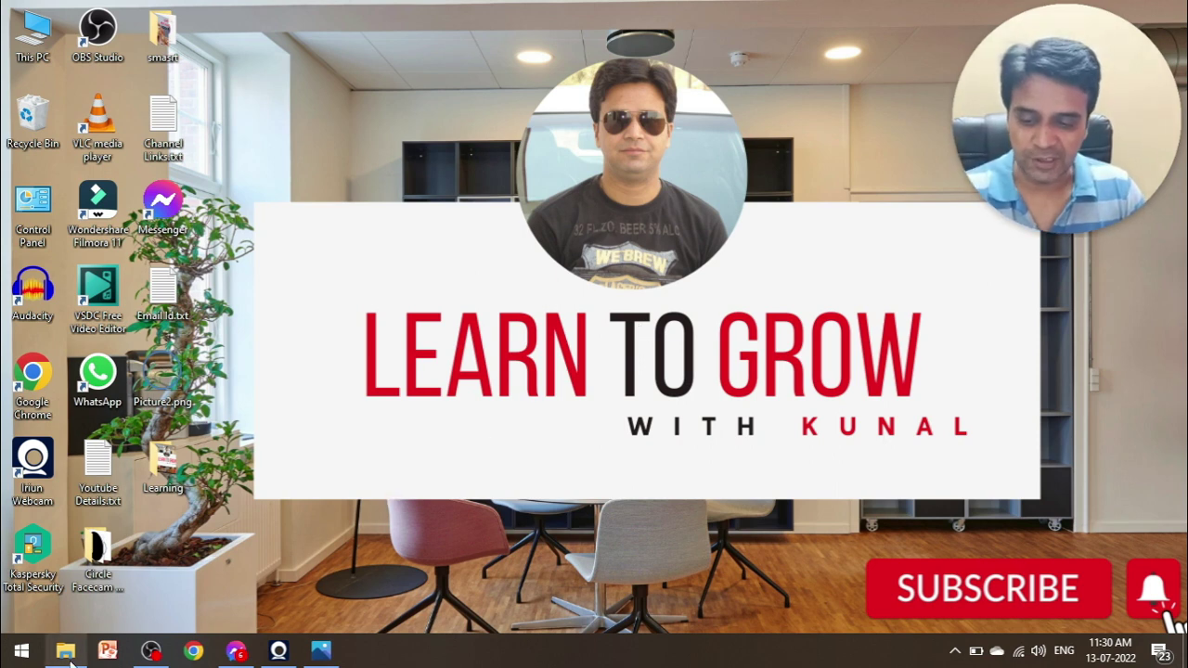
Step: Open Chrome maximised and search for 'office image'
left_click(193, 651)
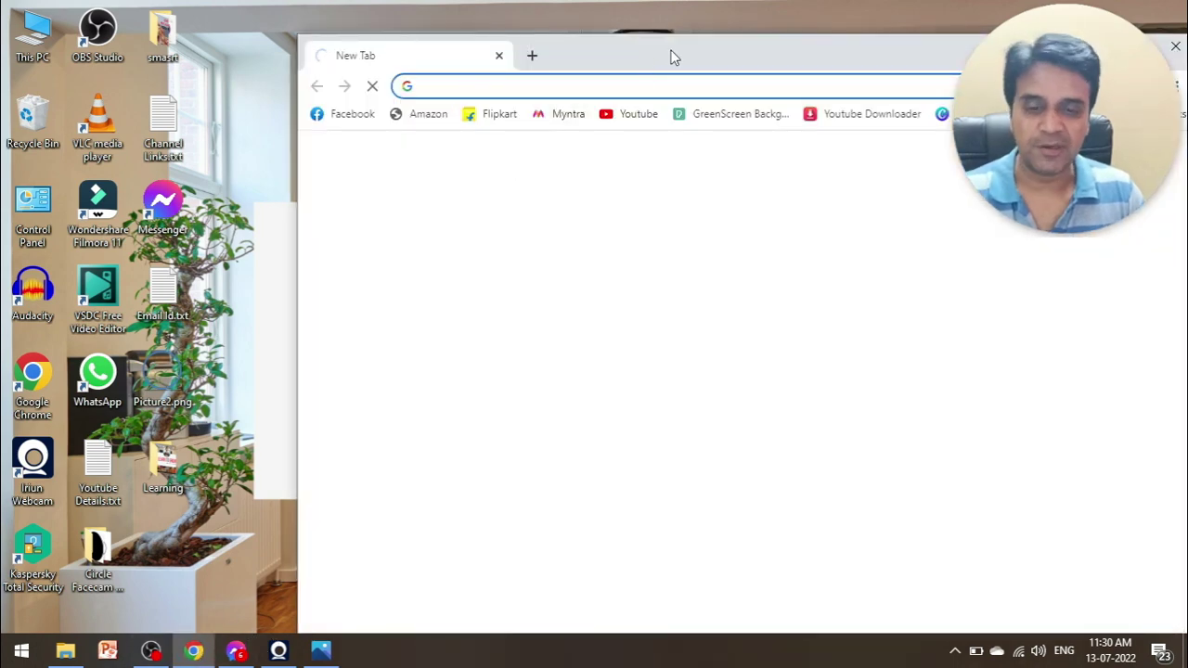
double_click(670, 52)
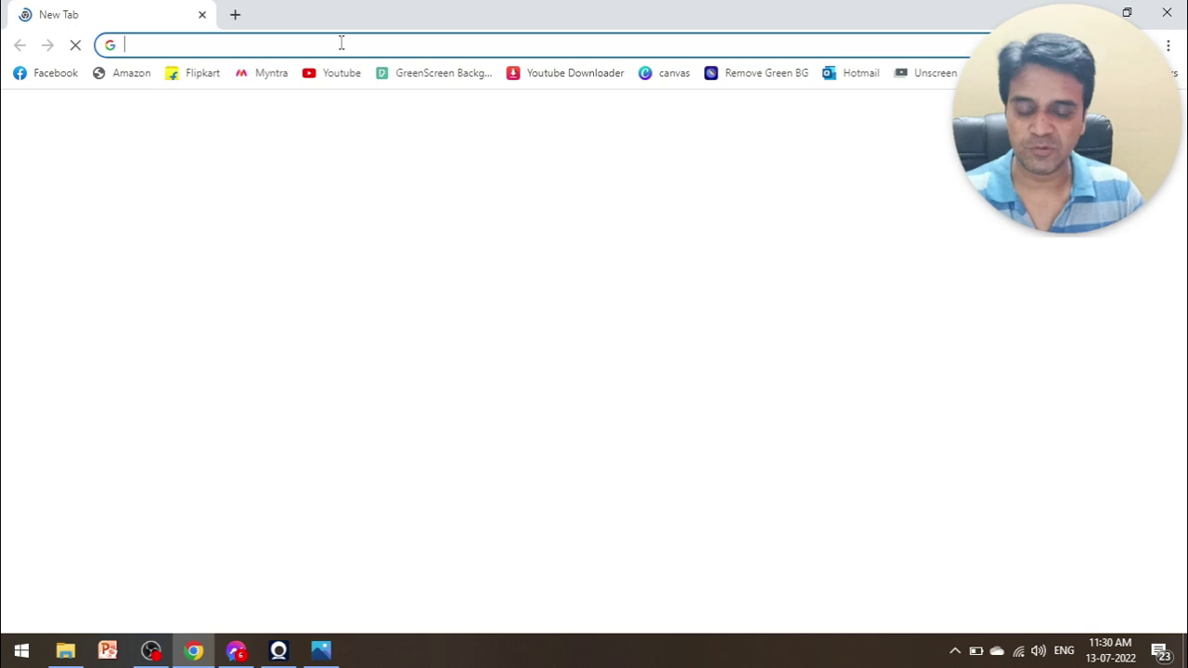
type("offi")
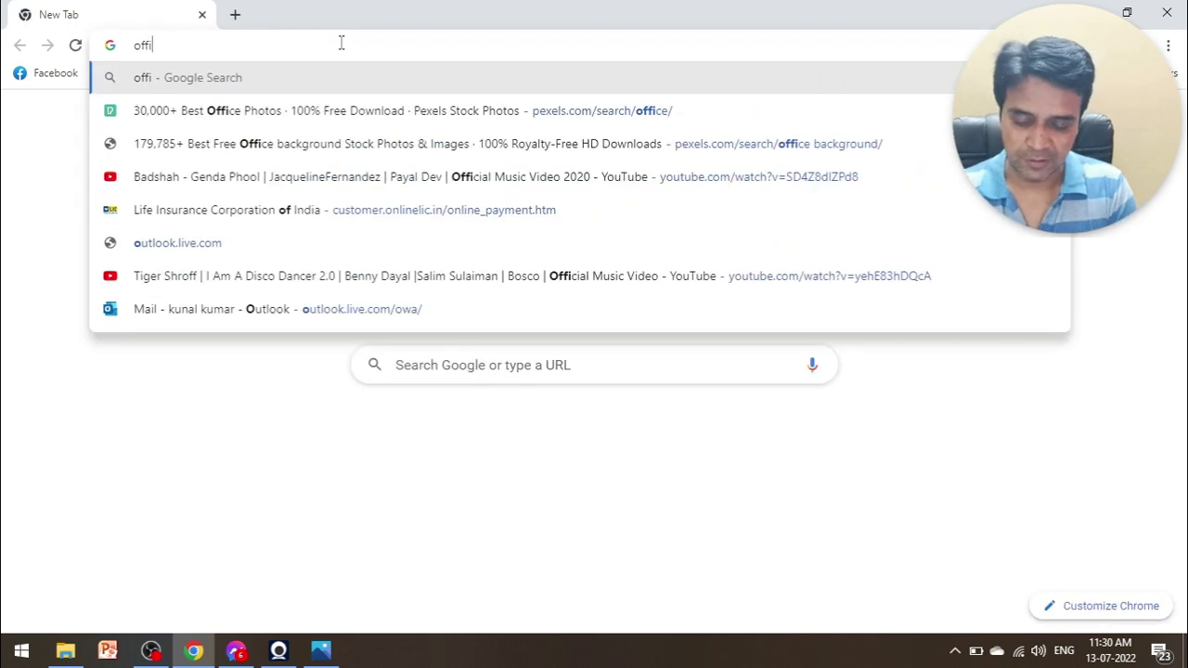
type("ce")
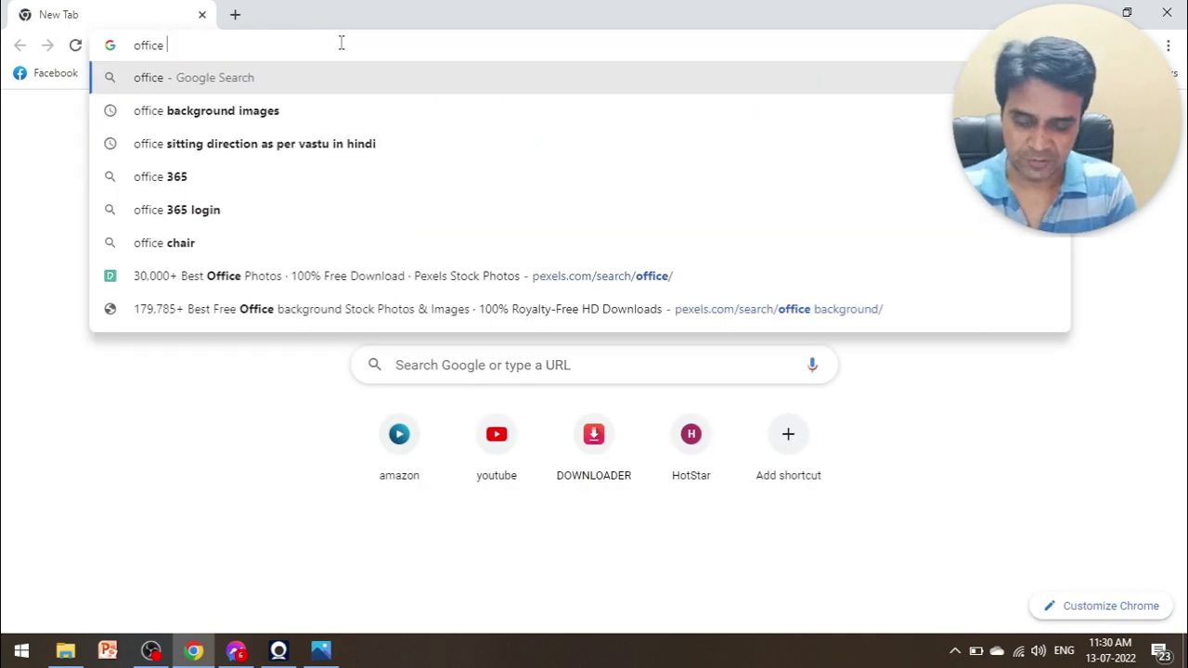
type(" image")
key("Return")
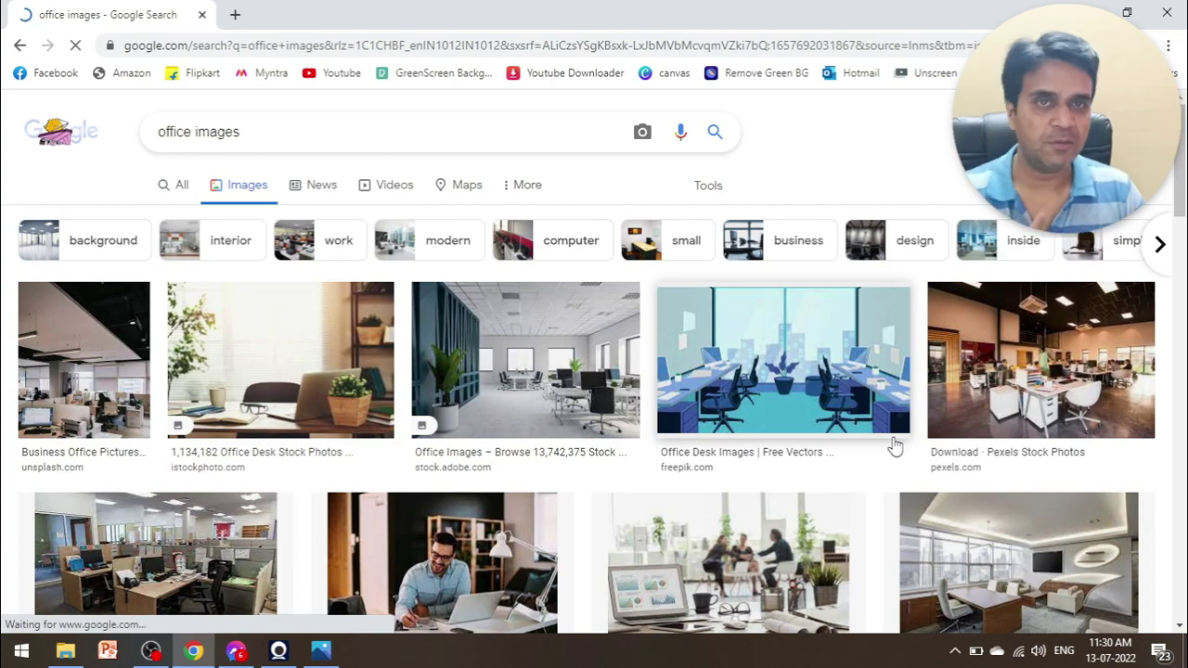
Step: Scroll up and down through the office image results
scroll(894, 447, "down", 3)
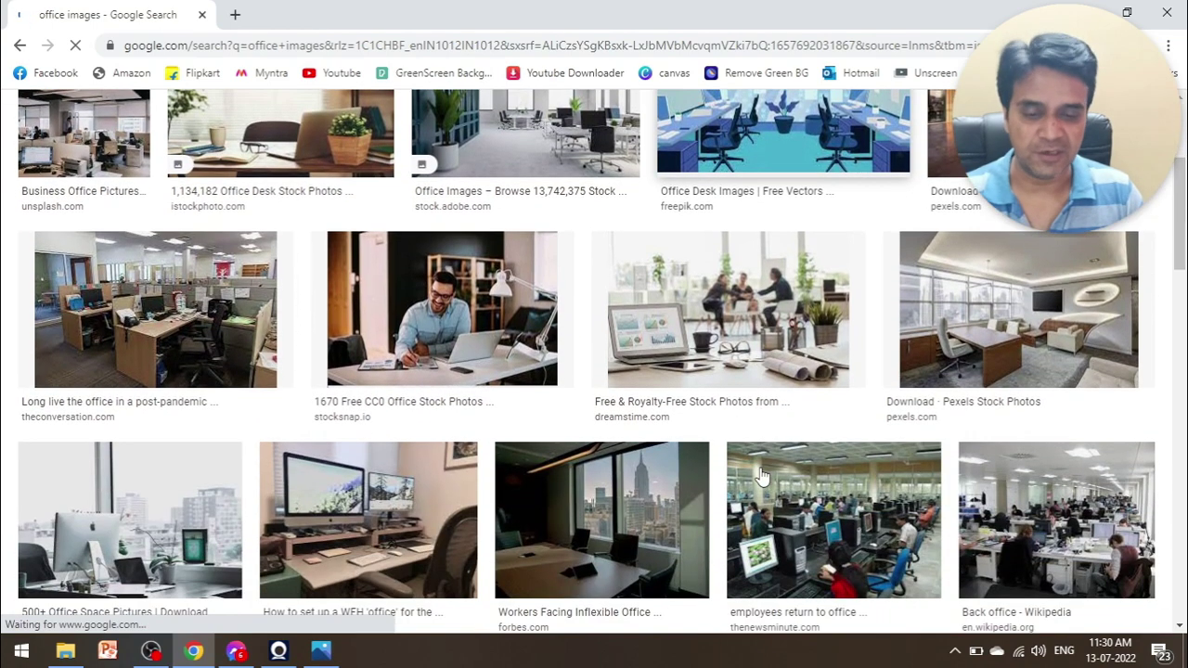
scroll(863, 418, "down", 3)
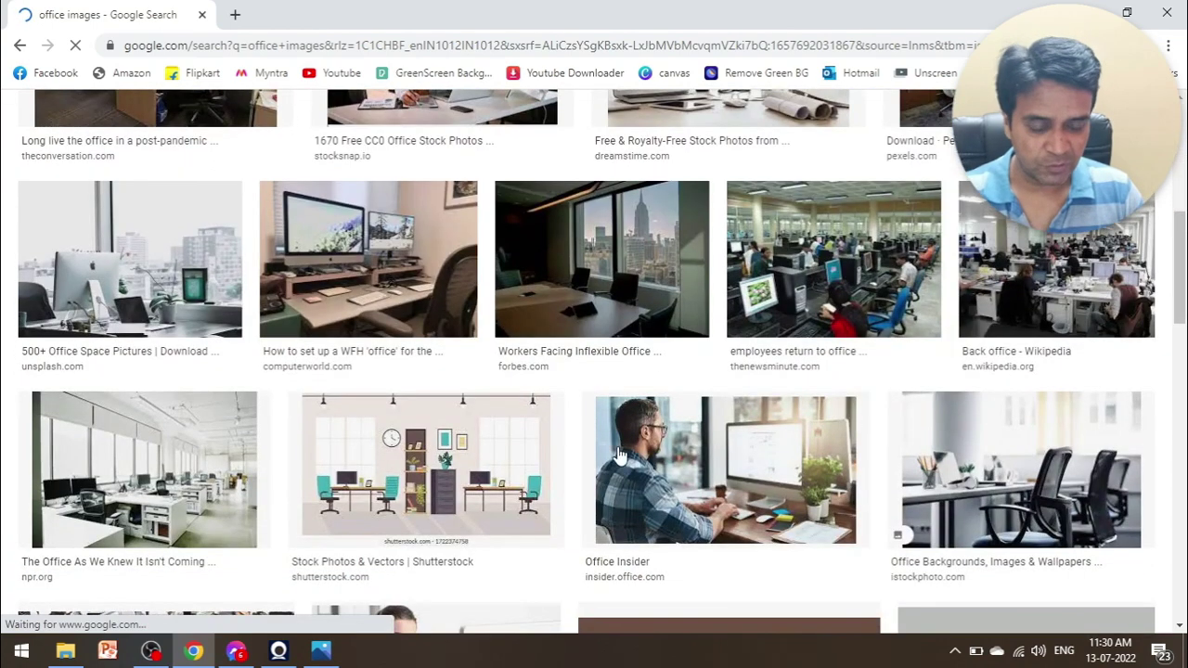
scroll(622, 456, "down", 4)
scroll(739, 392, "down", 3)
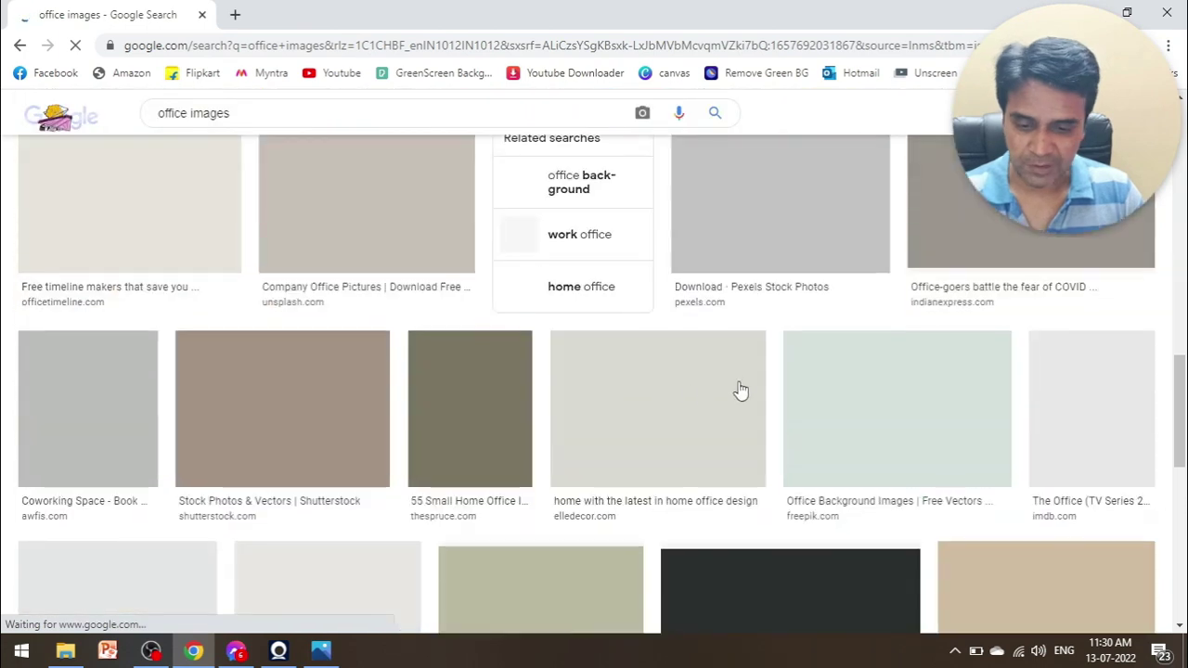
scroll(689, 334, "up", 2)
scroll(689, 334, "up", 2)
scroll(803, 374, "up", 1)
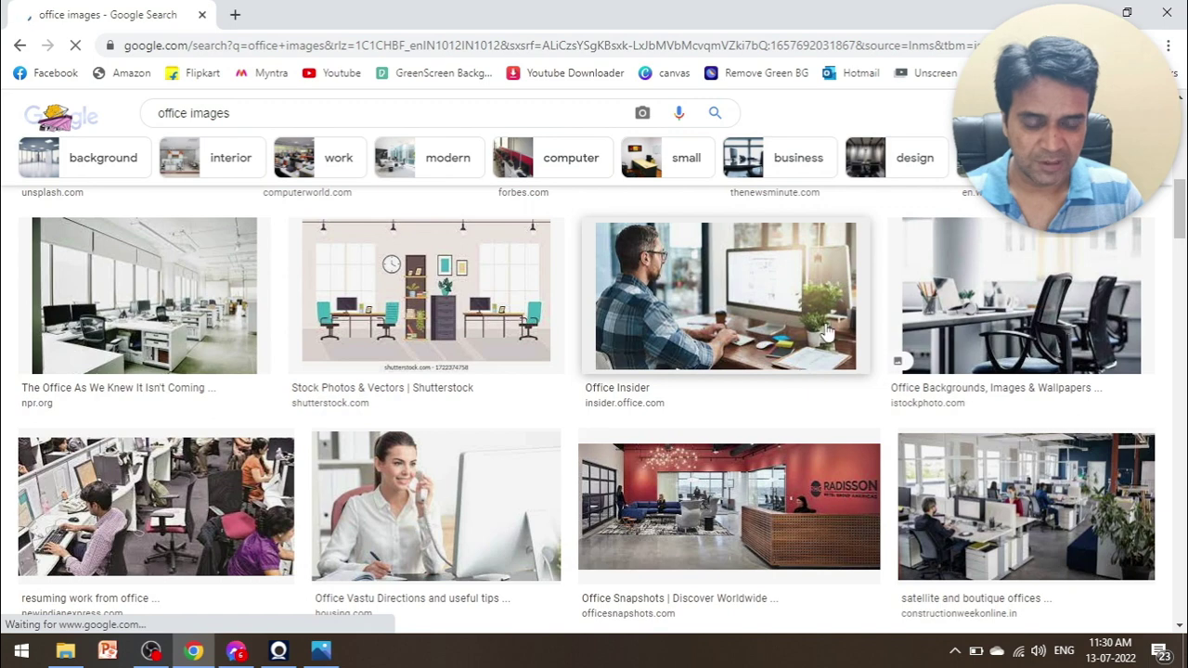
scroll(817, 361, "up", 2)
scroll(796, 378, "down", 1)
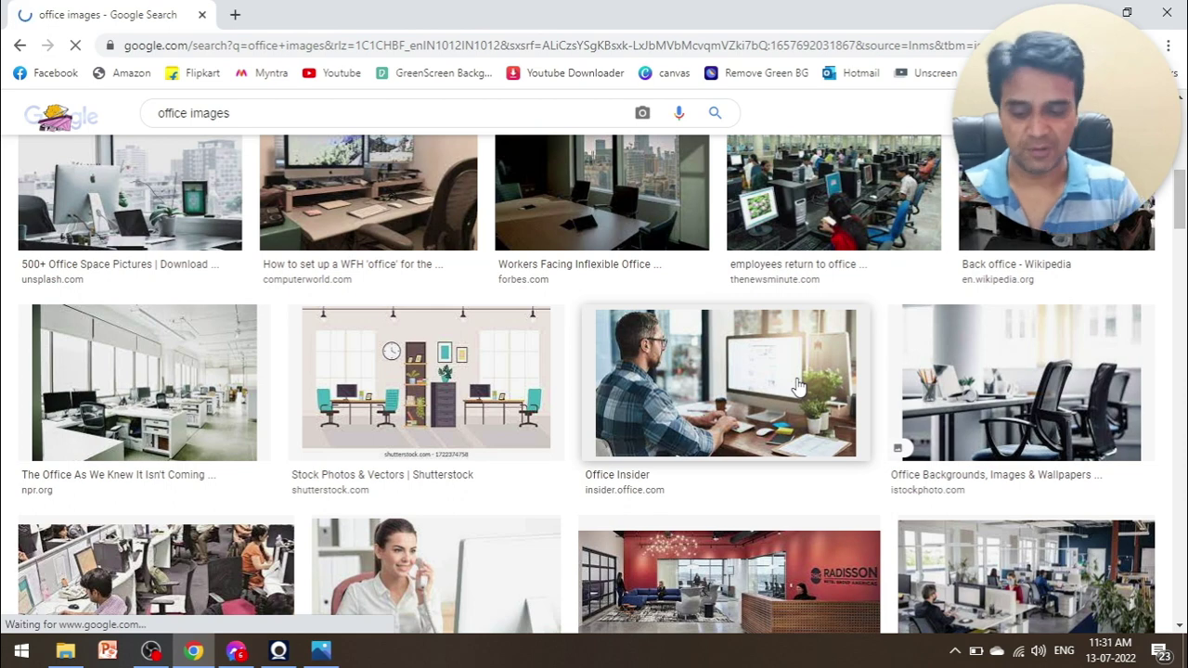
key("super+r")
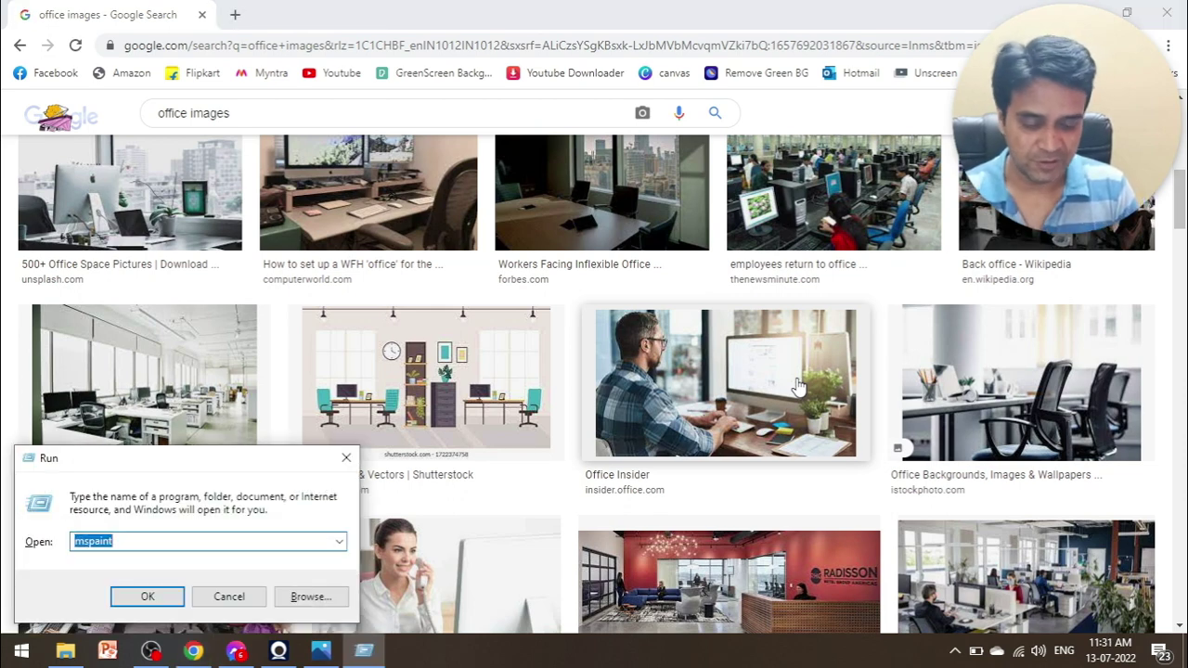
Step: Start Paint, paste the Chrome office image results screenshot, and crop the picture to it
key("Return")
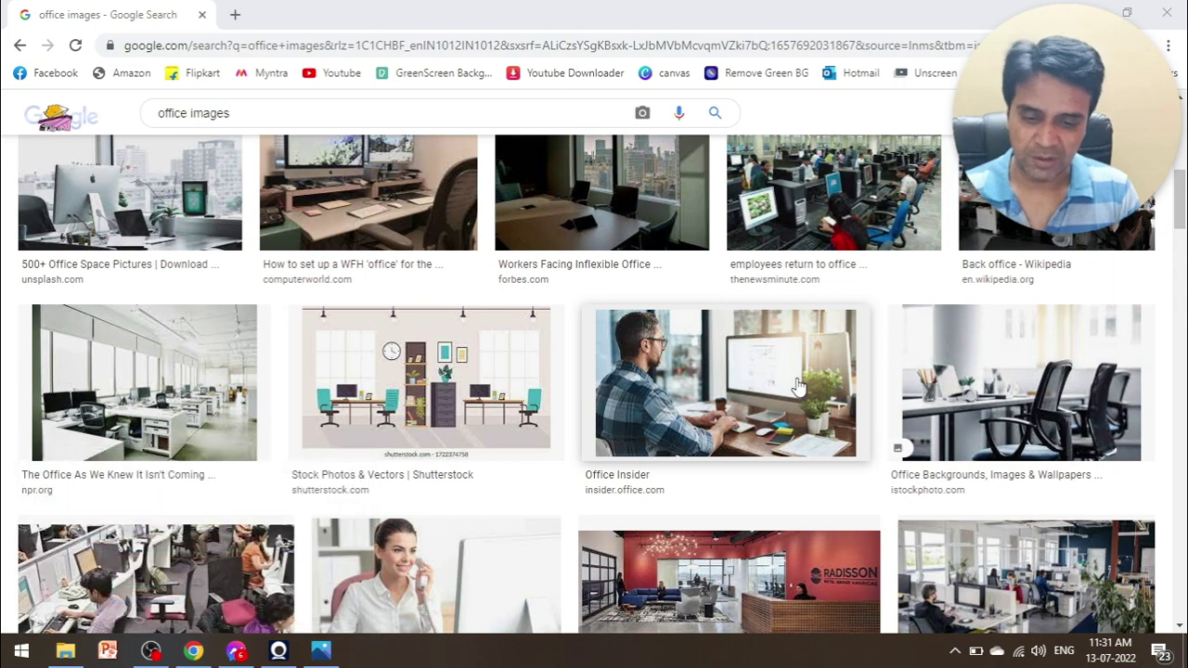
key("ctrl+v")
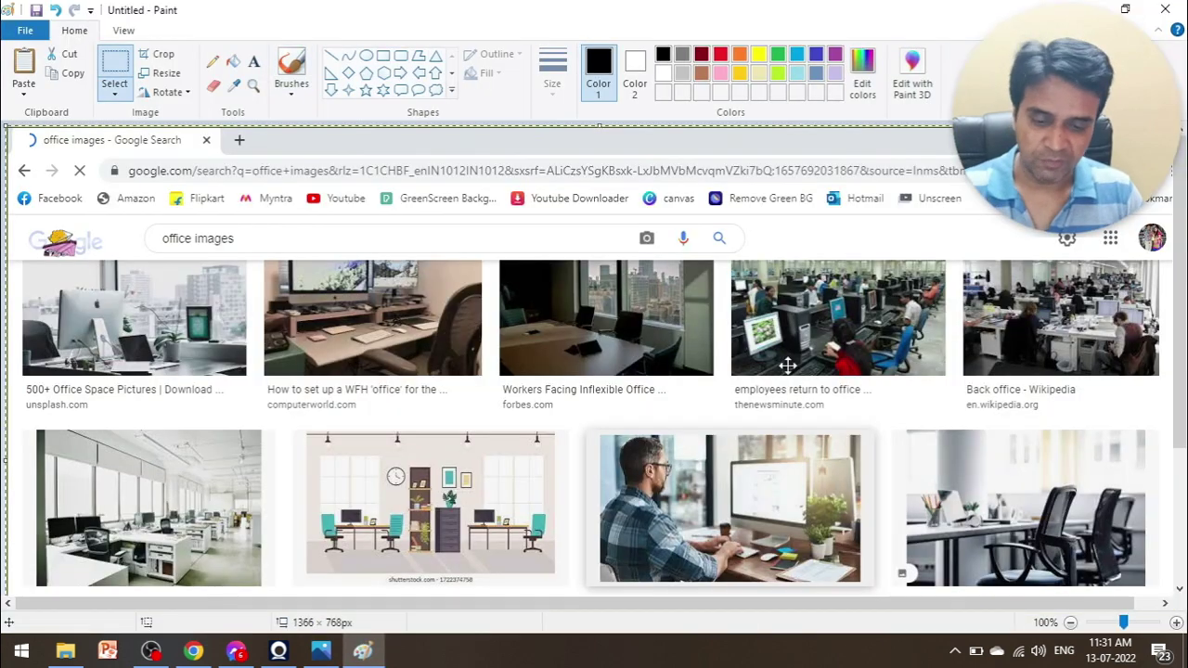
left_click_drag(787, 365, 702, 317)
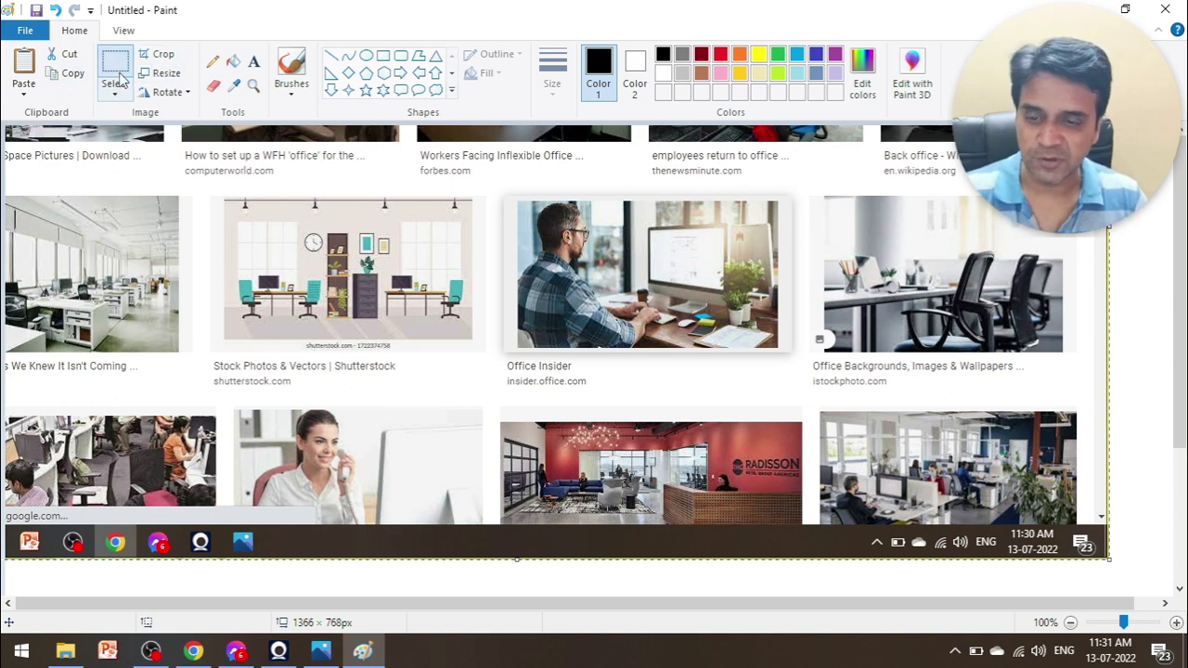
left_click(119, 79)
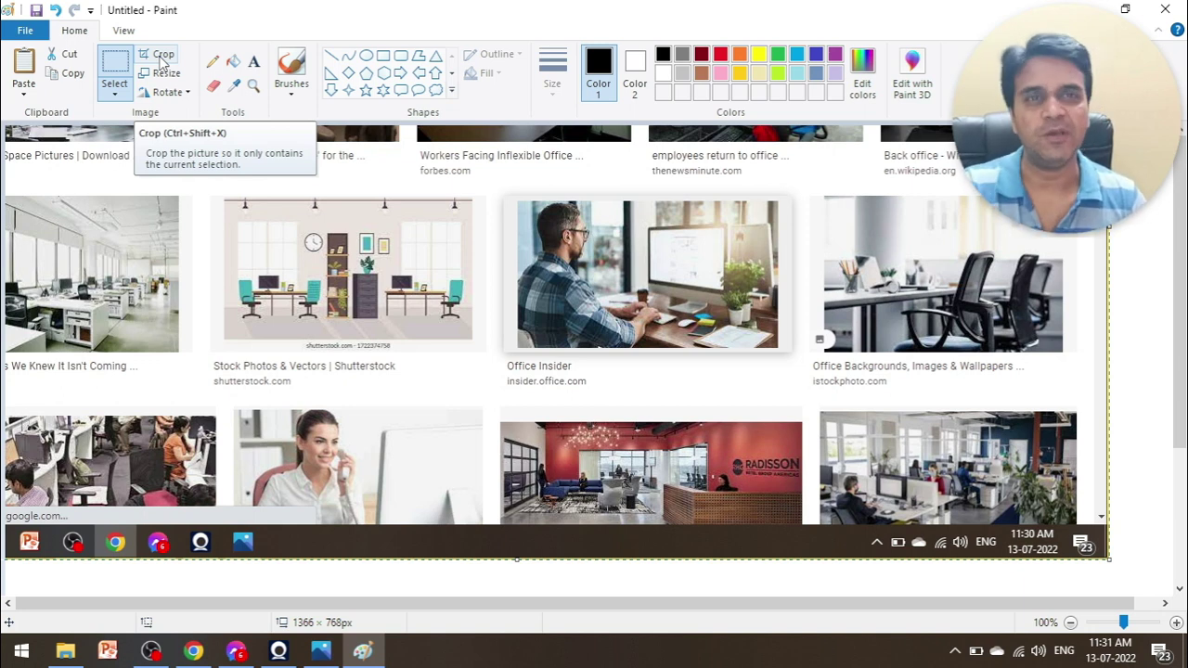
mouse_move(816, 318)
left_mouse_down()
mouse_move(866, 405)
mouse_move(732, 359)
left_mouse_up()
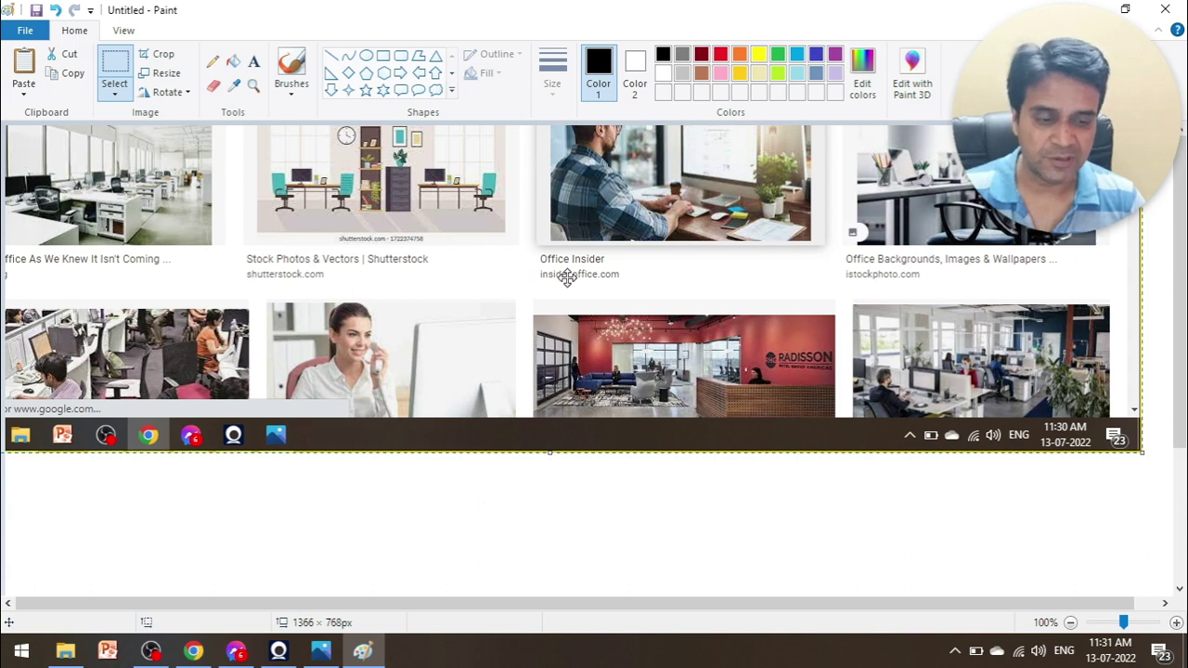
left_click(157, 54)
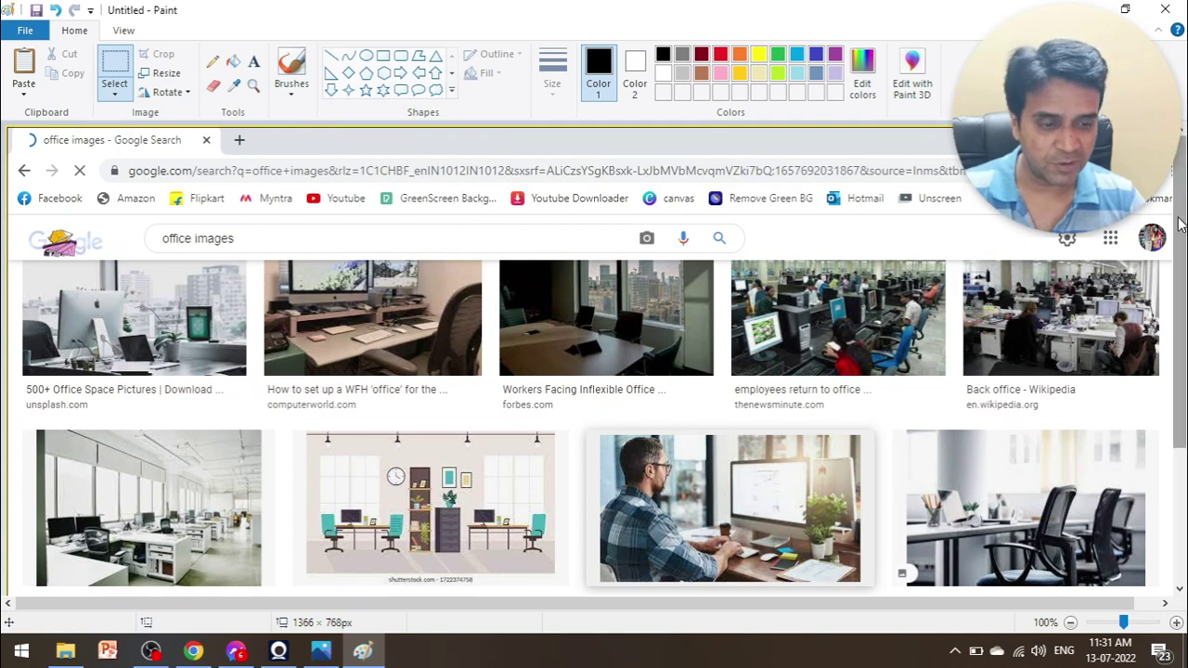
Step: Drag a rectangular selection around the red Radisson lobby photo in the screenshot
left_click_drag(1184, 240, 1184, 352)
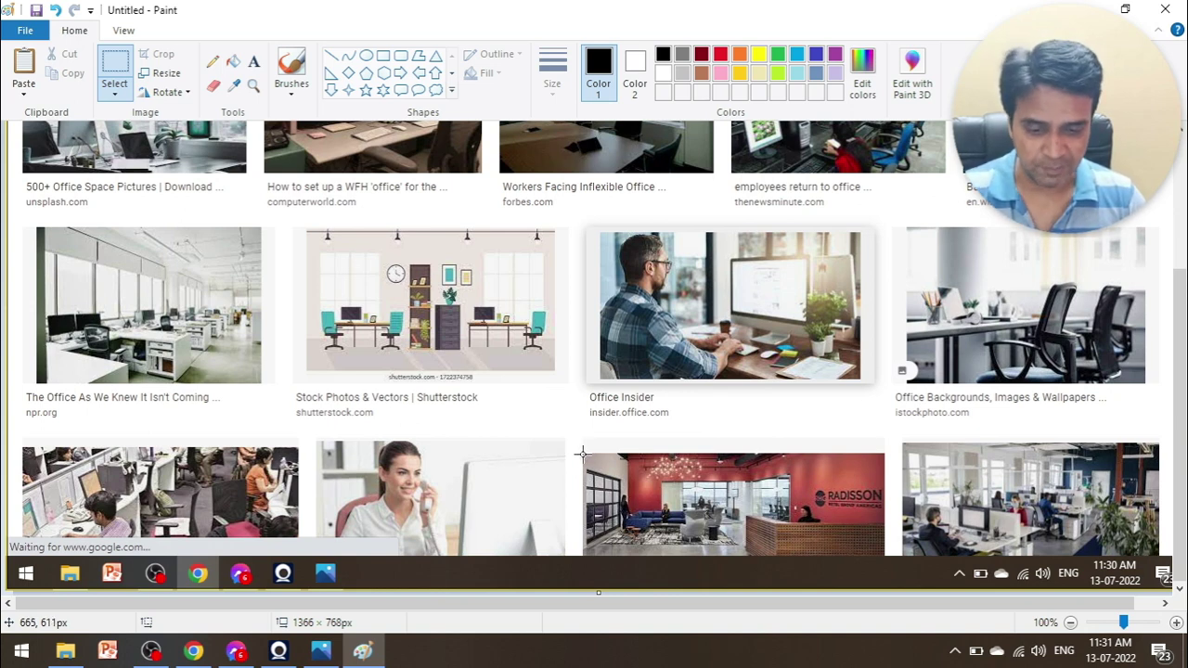
mouse_move(580, 451)
left_mouse_down()
mouse_move(707, 506)
mouse_move(883, 556)
left_mouse_up()
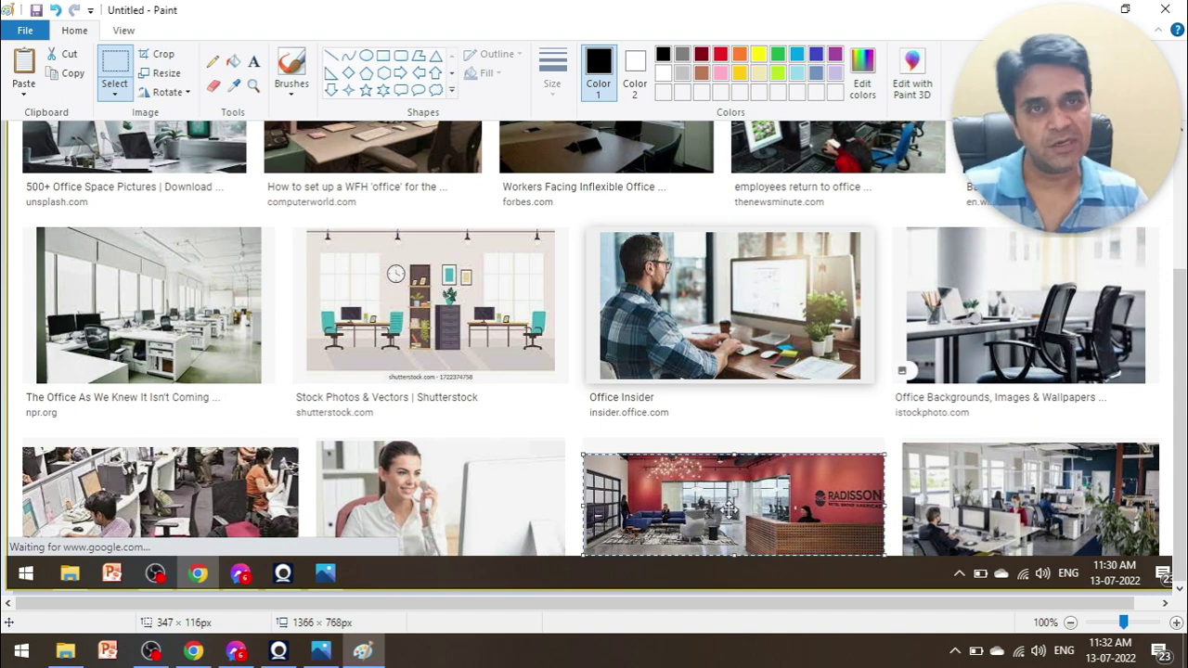
left_click(35, 655)
Step: Launch a second Paint window from a Start menu search for 'paint'
left_click(31, 659)
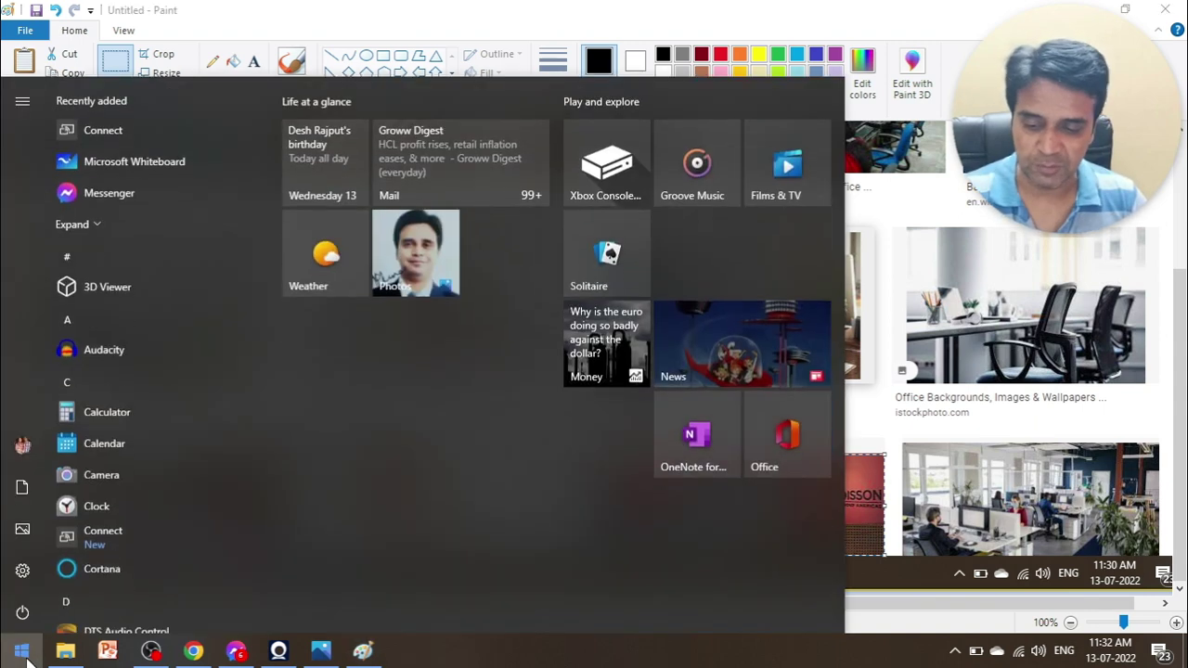
left_click(26, 657)
type("paint")
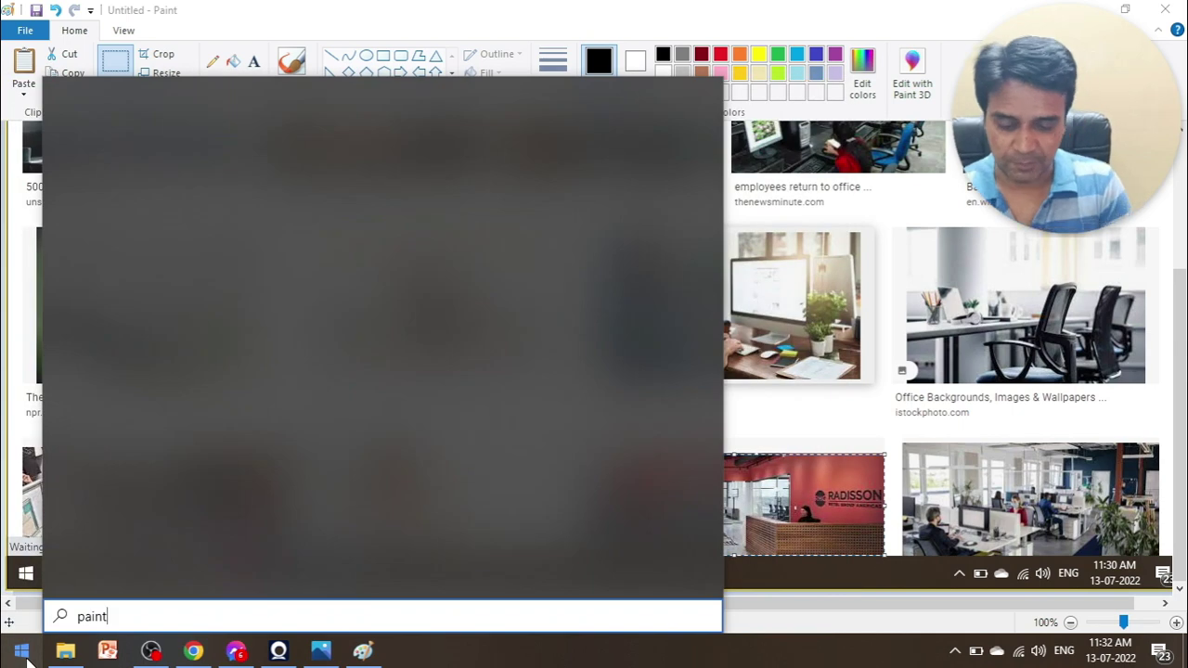
left_click(26, 657)
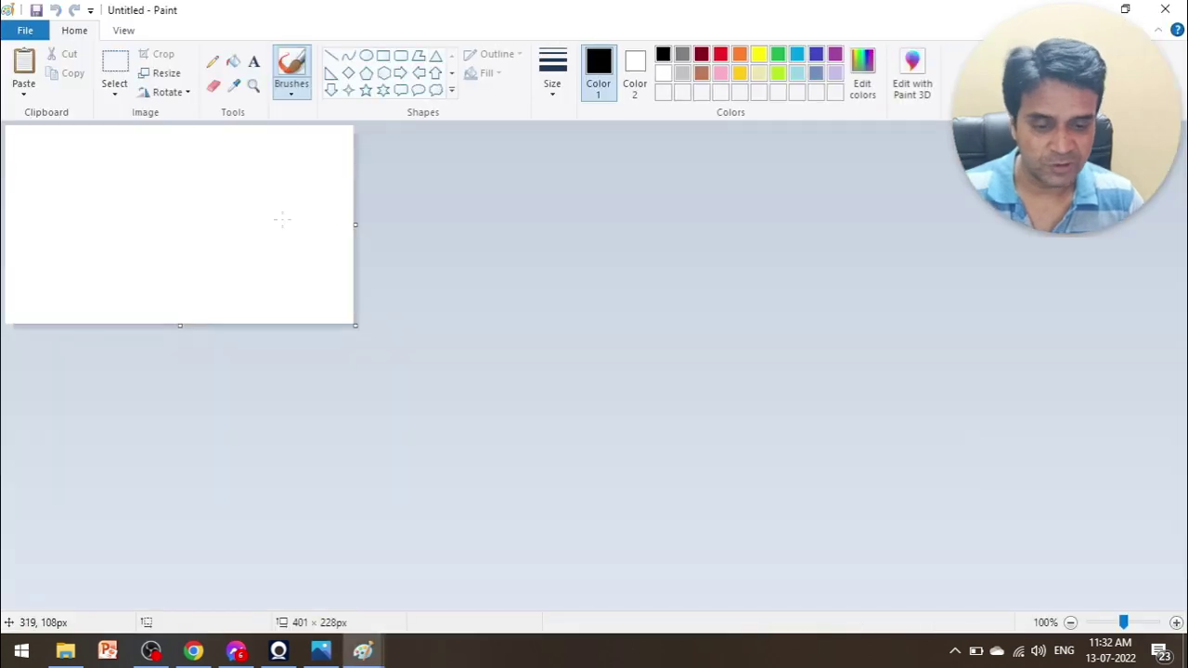
Step: Paste the Radisson lobby photo and trim the canvas to a snug 346 × 116px
key("ctrl+v")
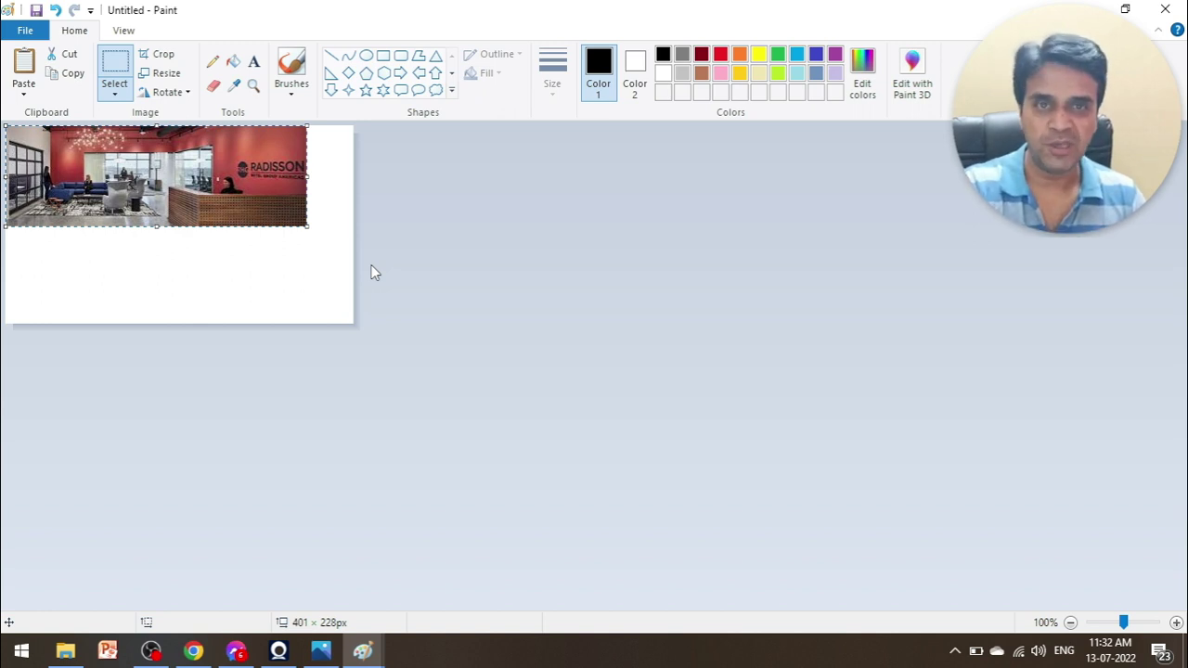
left_click(567, 269)
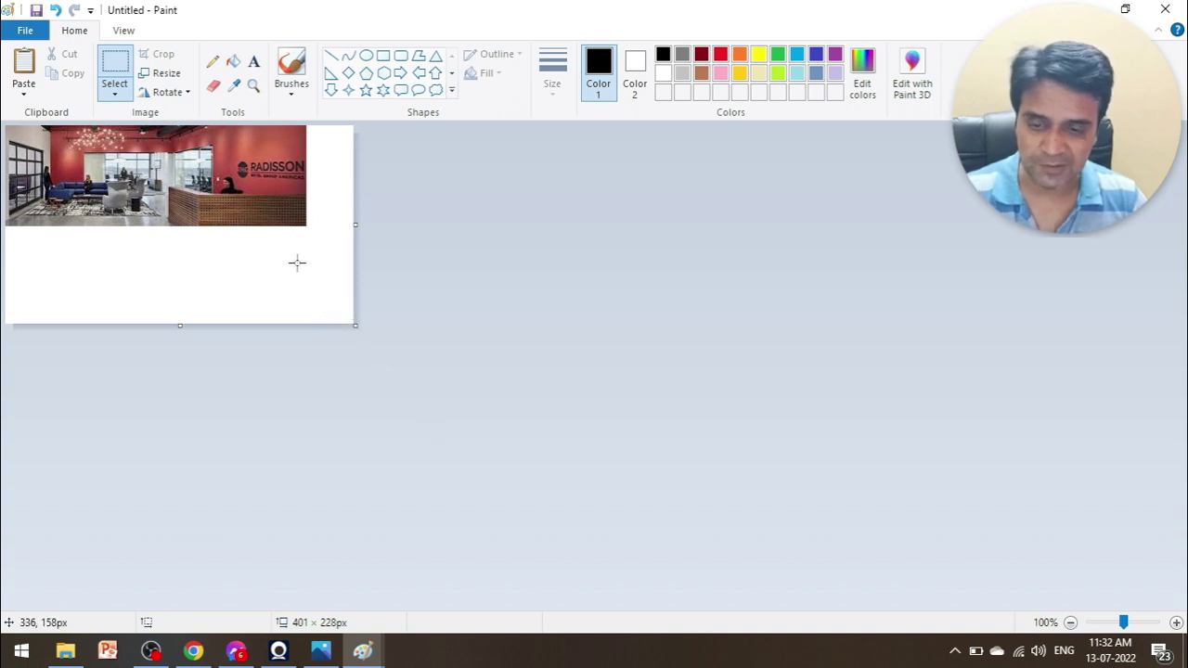
left_click_drag(257, 247, 345, 292)
mouse_move(128, 251)
left_mouse_down()
mouse_move(186, 284)
mouse_move(300, 306)
left_mouse_up()
mouse_move(26, 248)
left_mouse_down()
mouse_move(65, 295)
mouse_move(238, 314)
mouse_move(290, 298)
left_mouse_up()
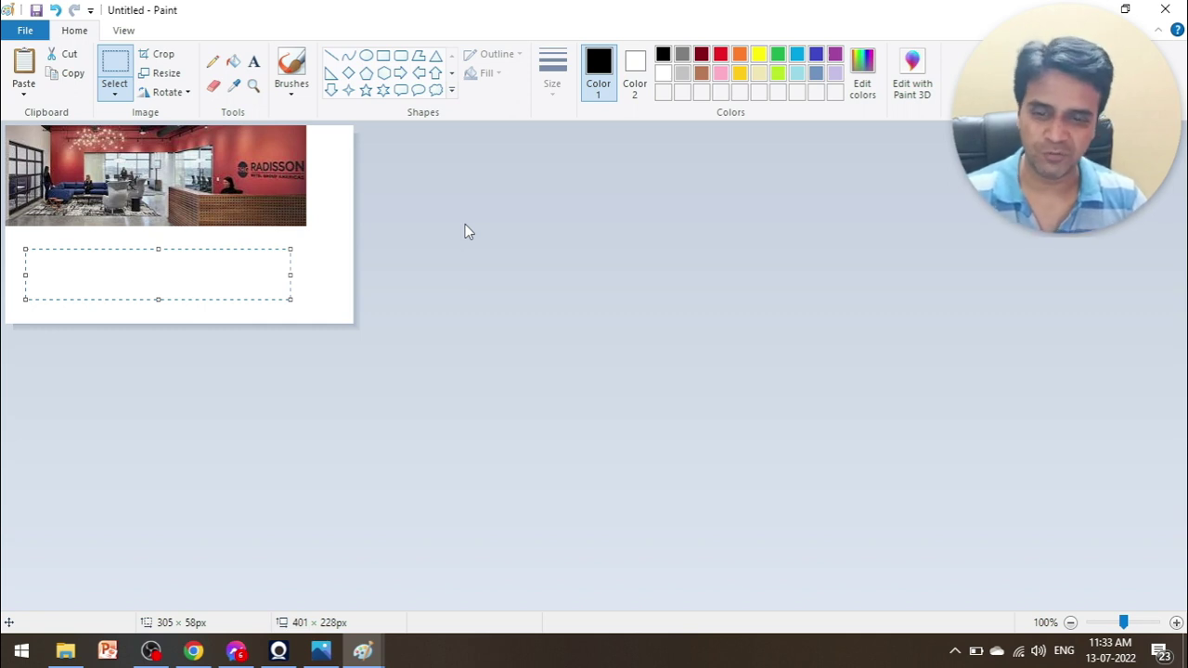
left_click(426, 308)
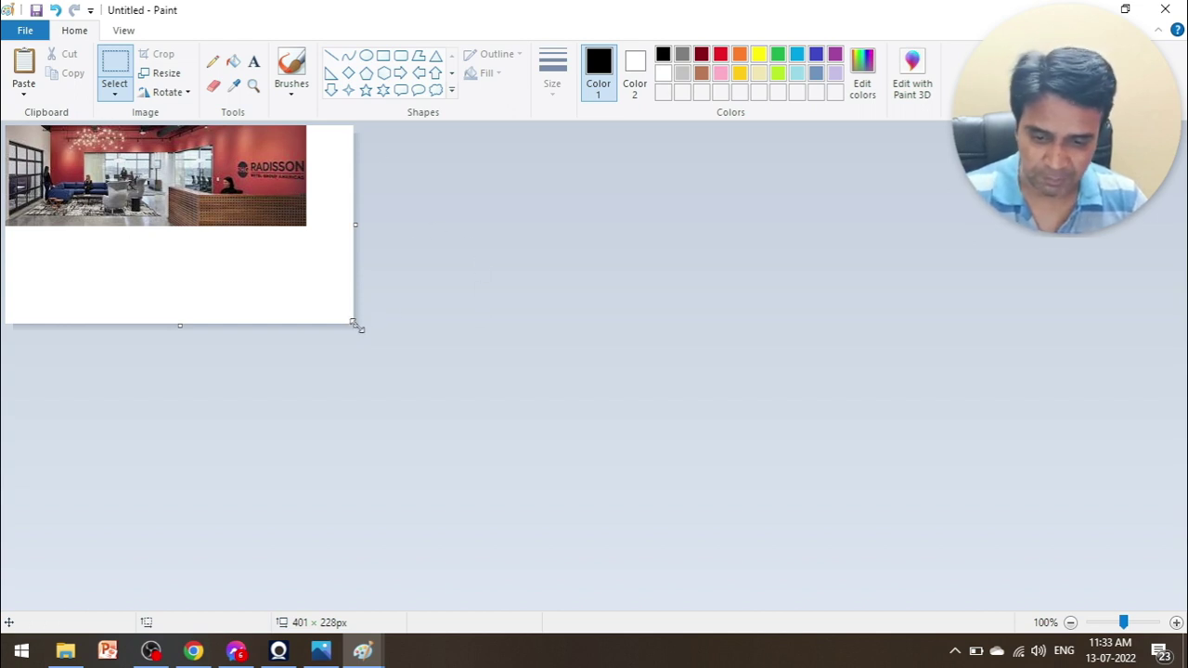
left_click_drag(352, 321, 306, 227)
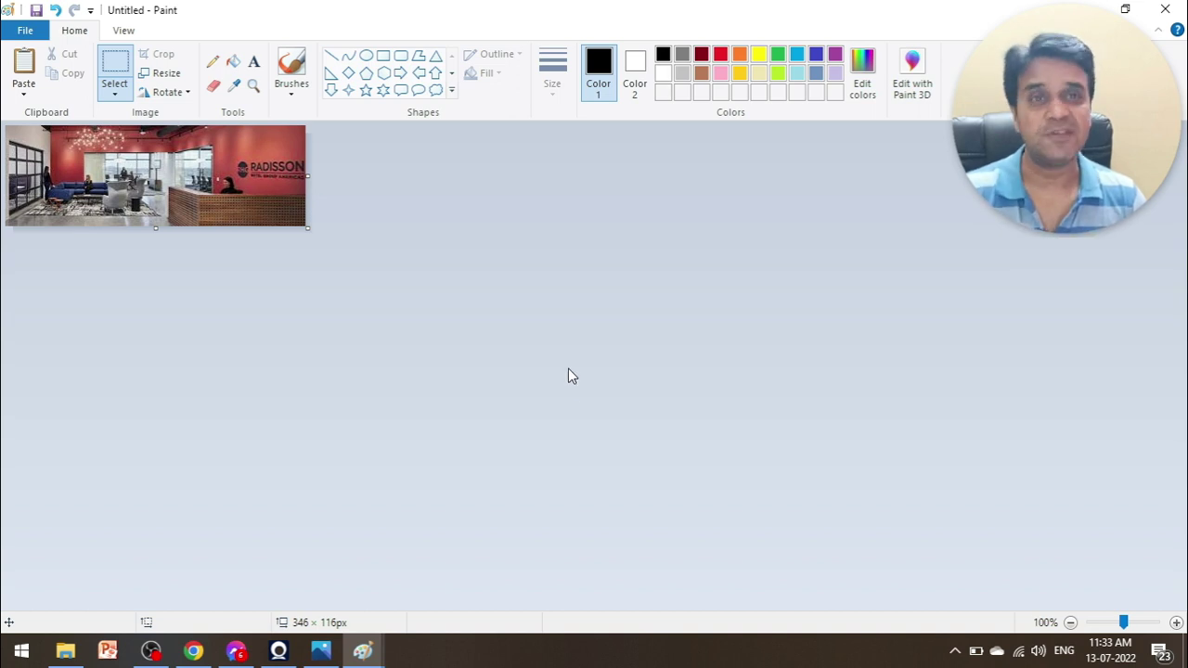
Step: Save the cropped lobby photo to the Desktop as PNG file radison.png
left_click(26, 23)
left_click(80, 139)
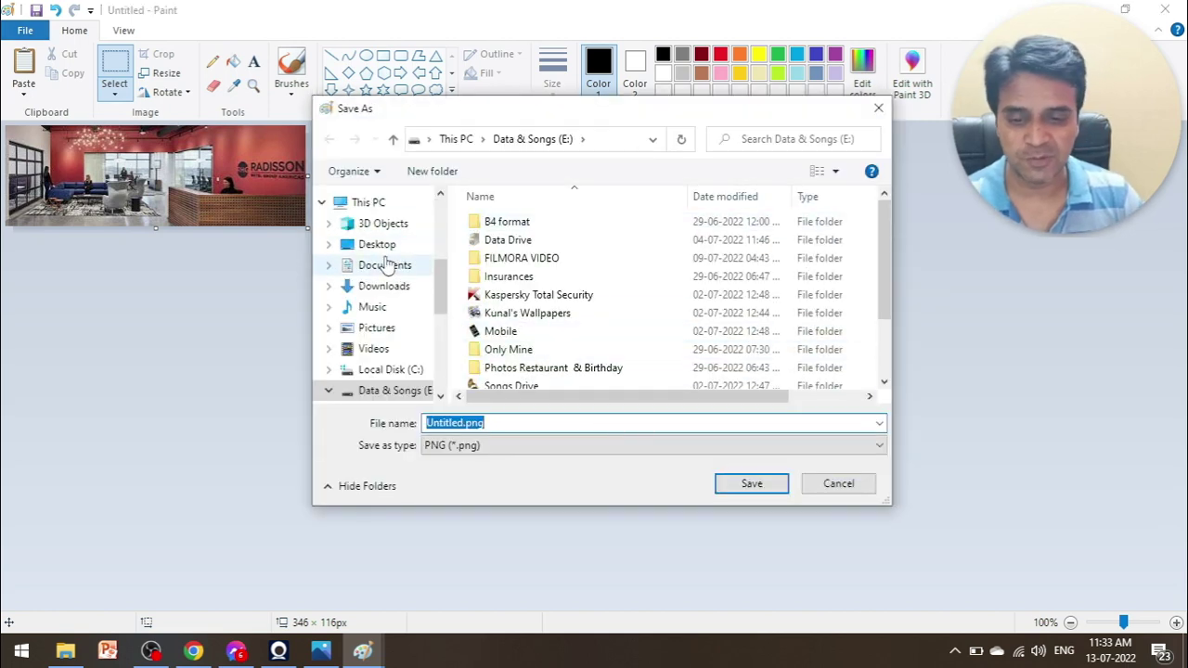
left_click(376, 247)
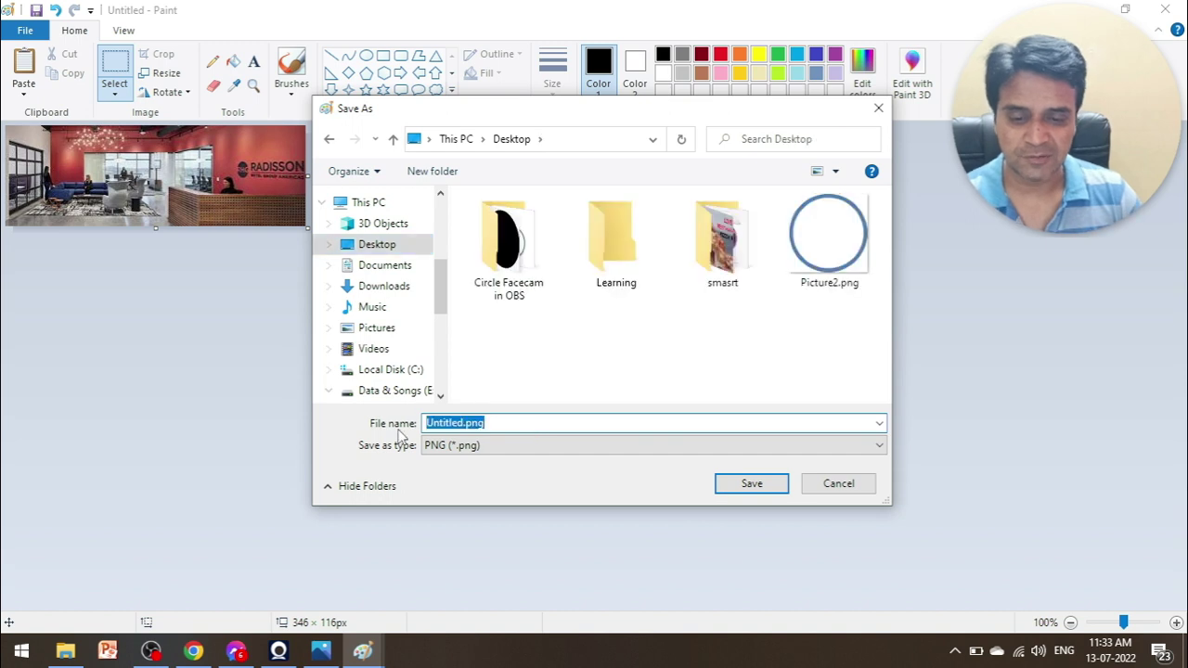
type("radison")
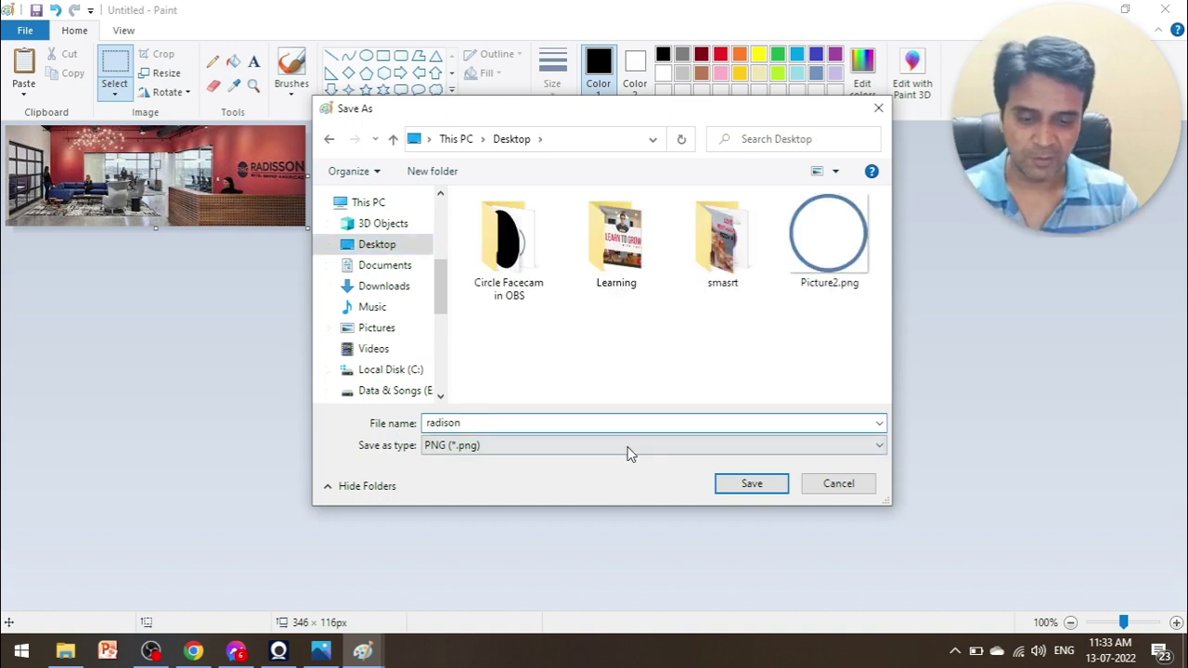
left_click(668, 446)
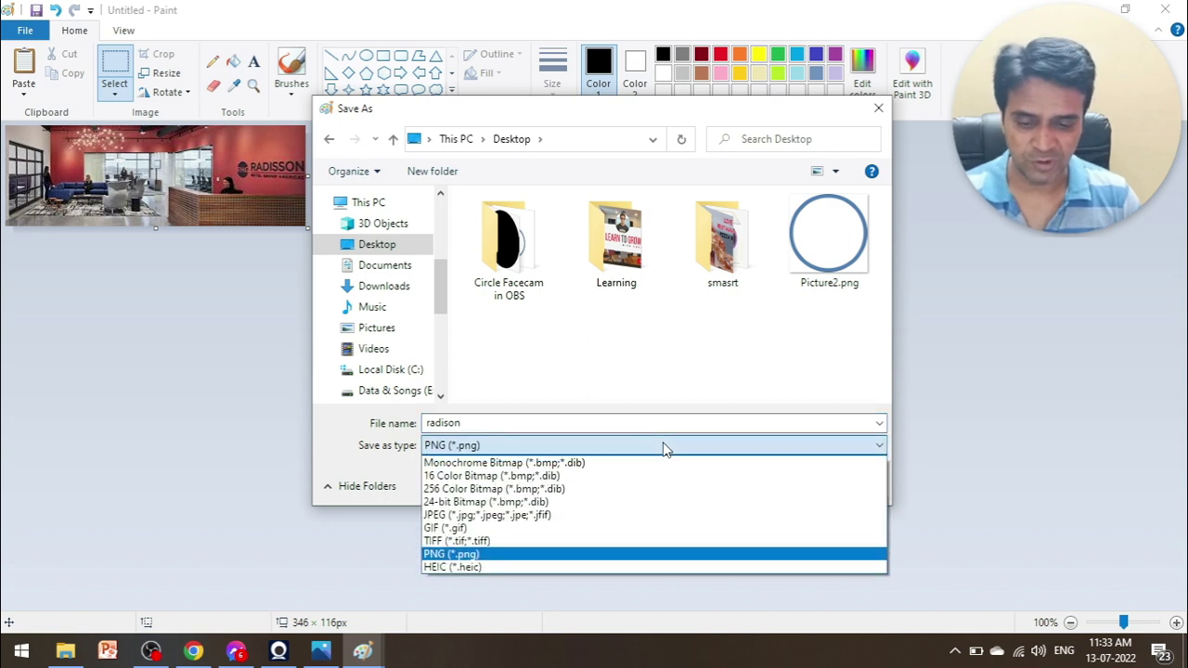
left_click(691, 384)
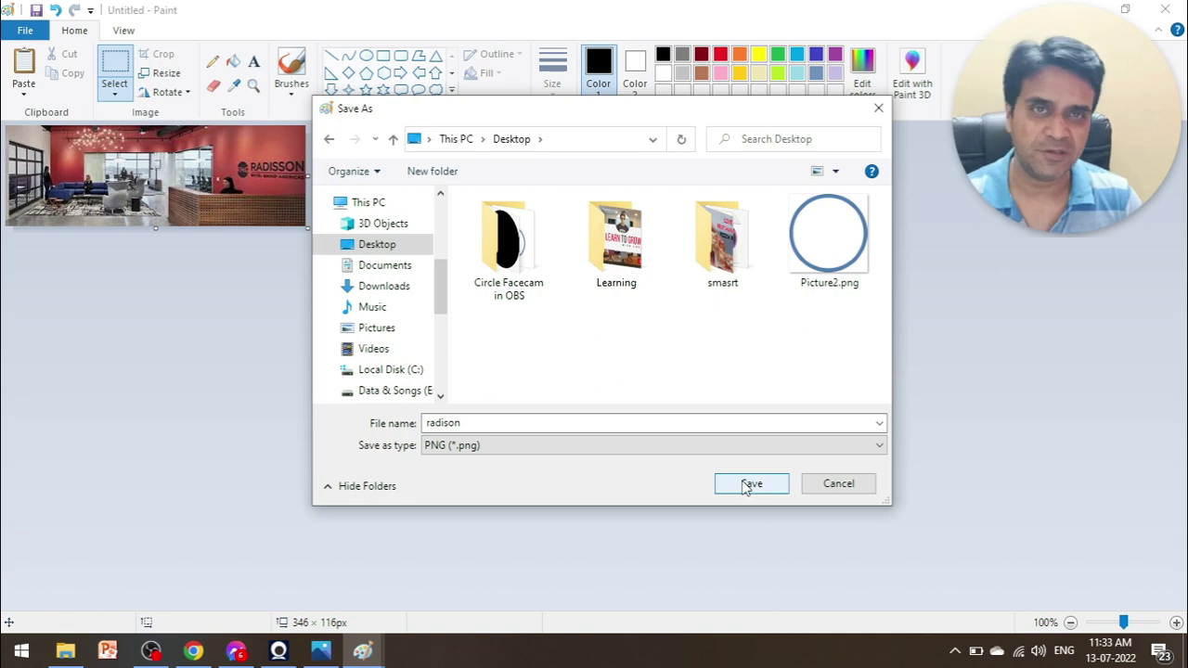
left_click(747, 486)
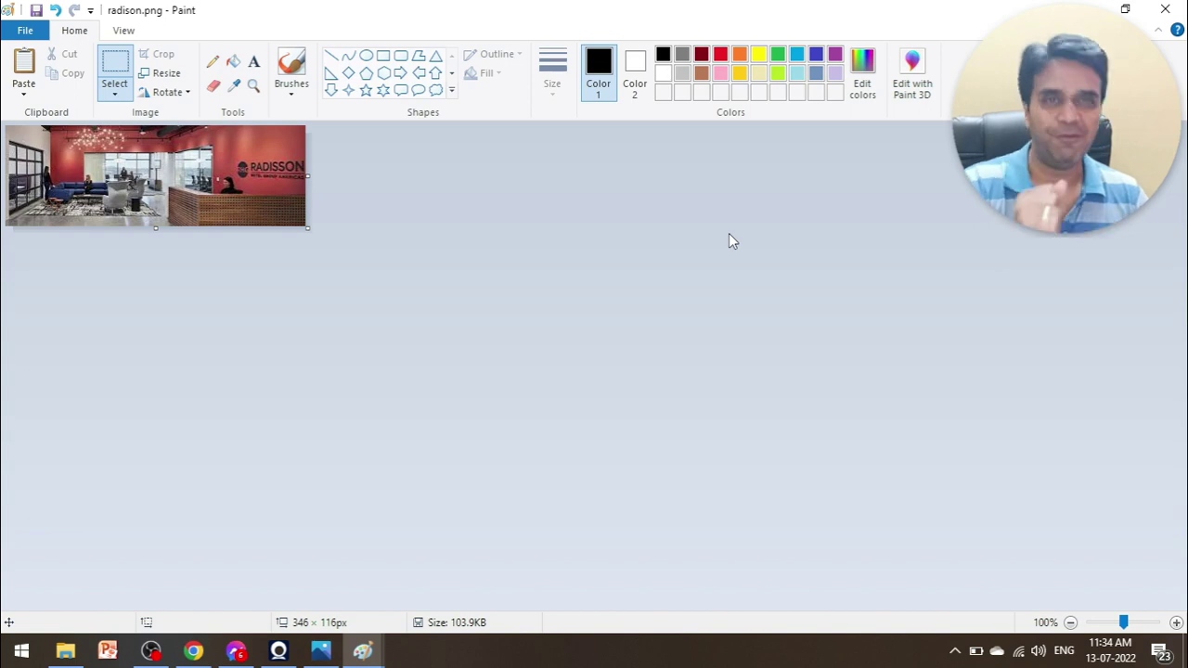
mouse_move(362, 651)
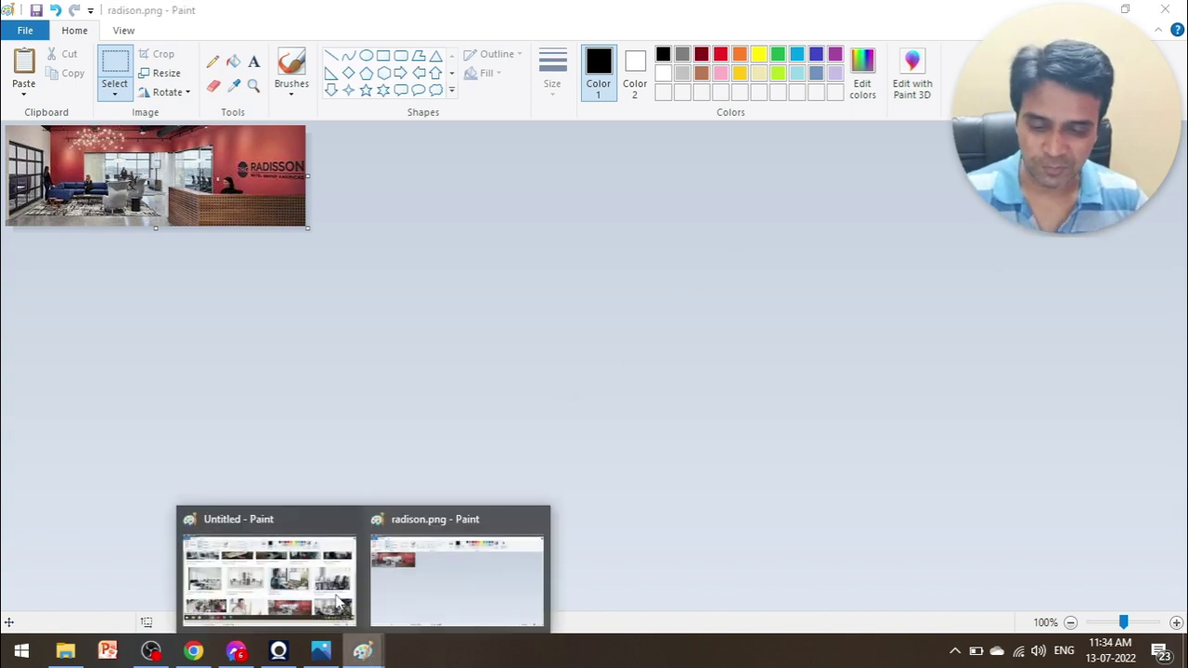
Step: Cut the Radisson photo from the Untitled screenshot and close that screenshot with Don't Save
left_click(278, 575)
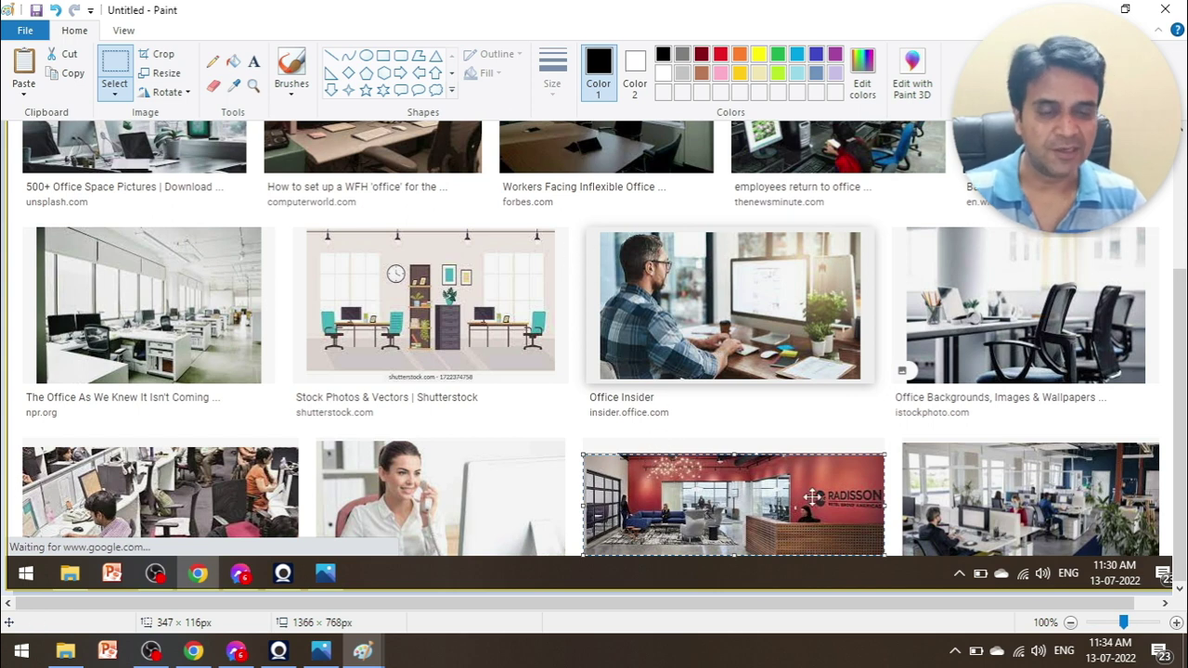
key("Delete")
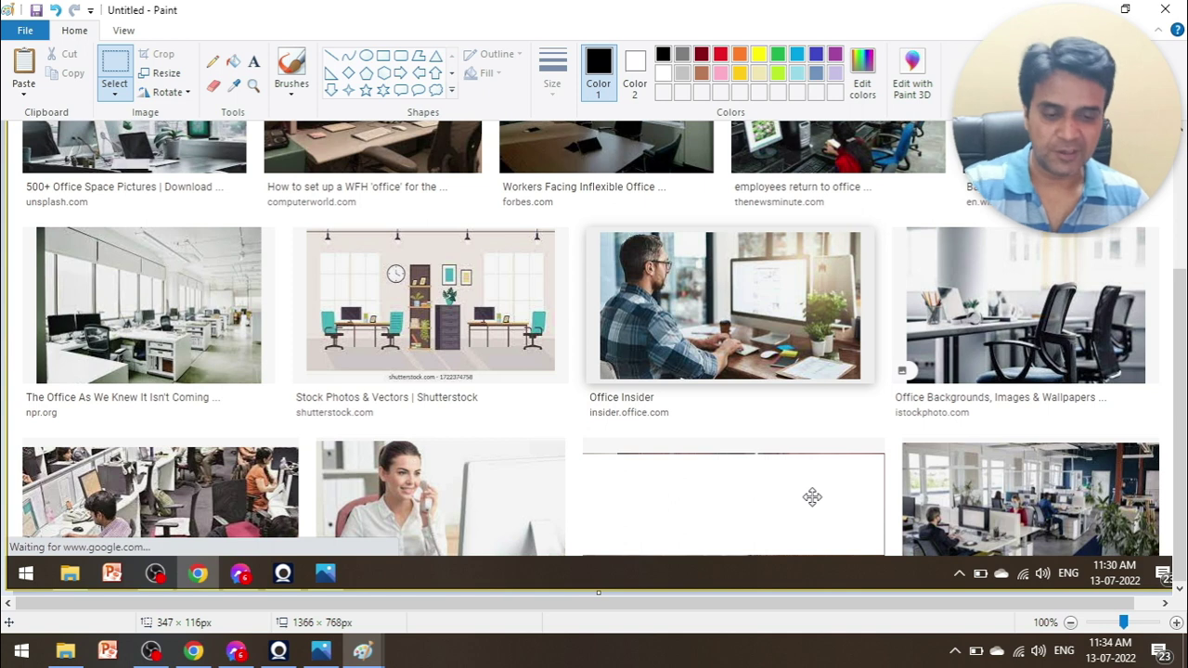
key("alt+F4")
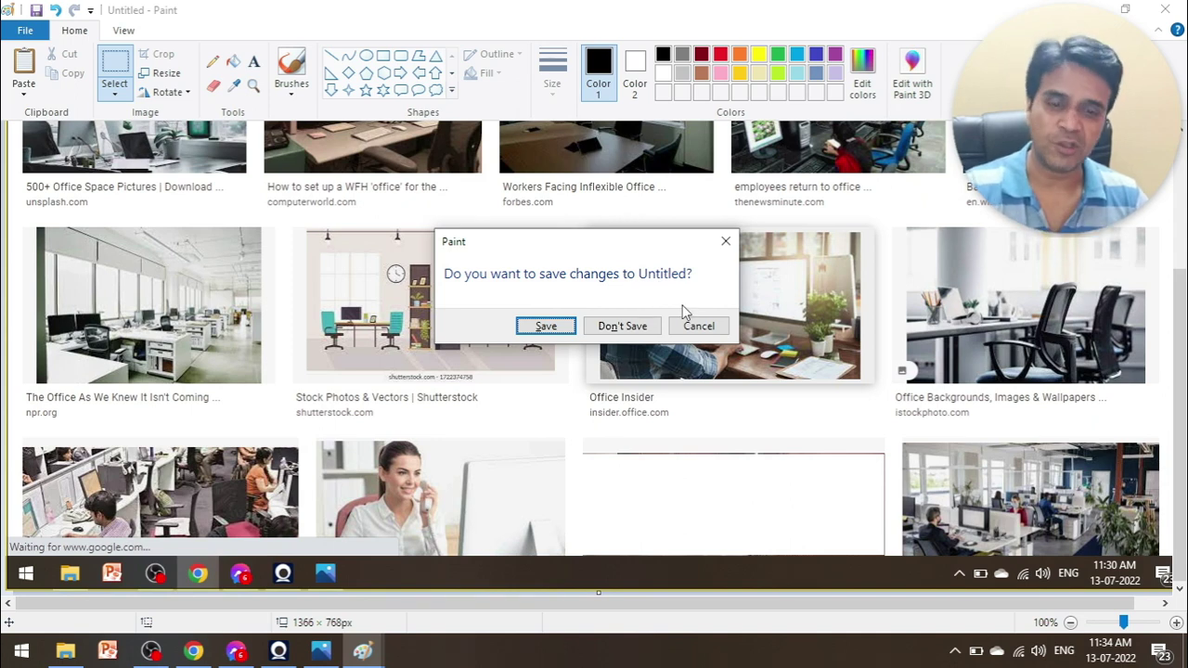
left_click(632, 329)
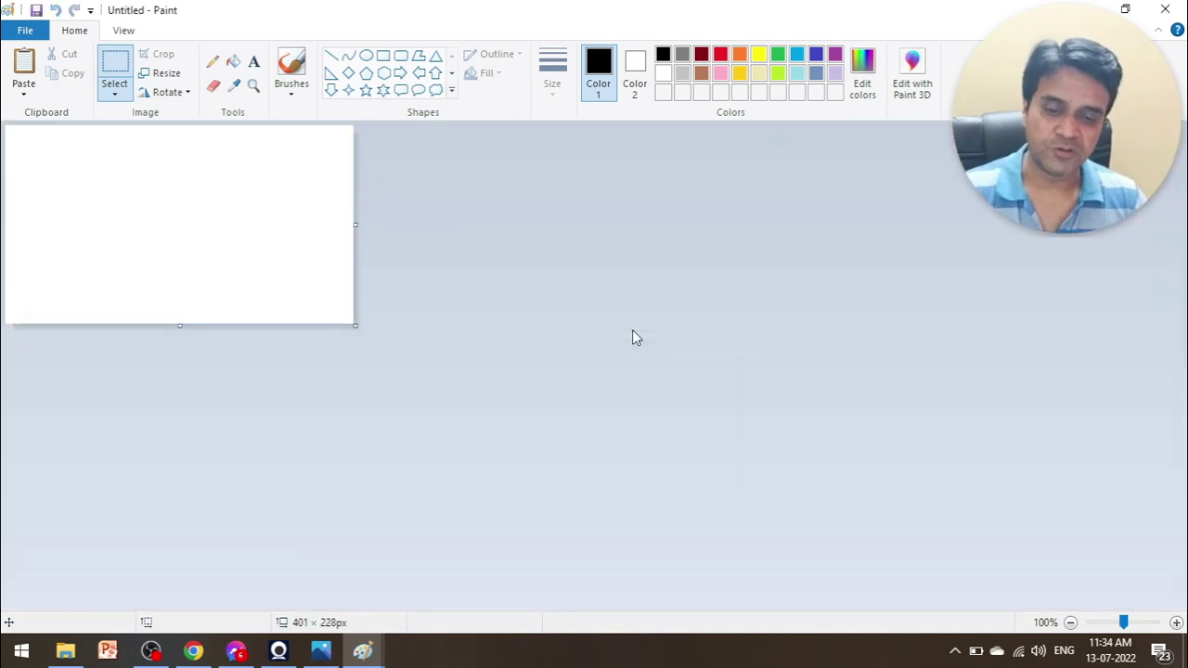
Step: Paste the lobby photo onto the blank canvas and shrink the canvas to its edges
key("ctrl+v")
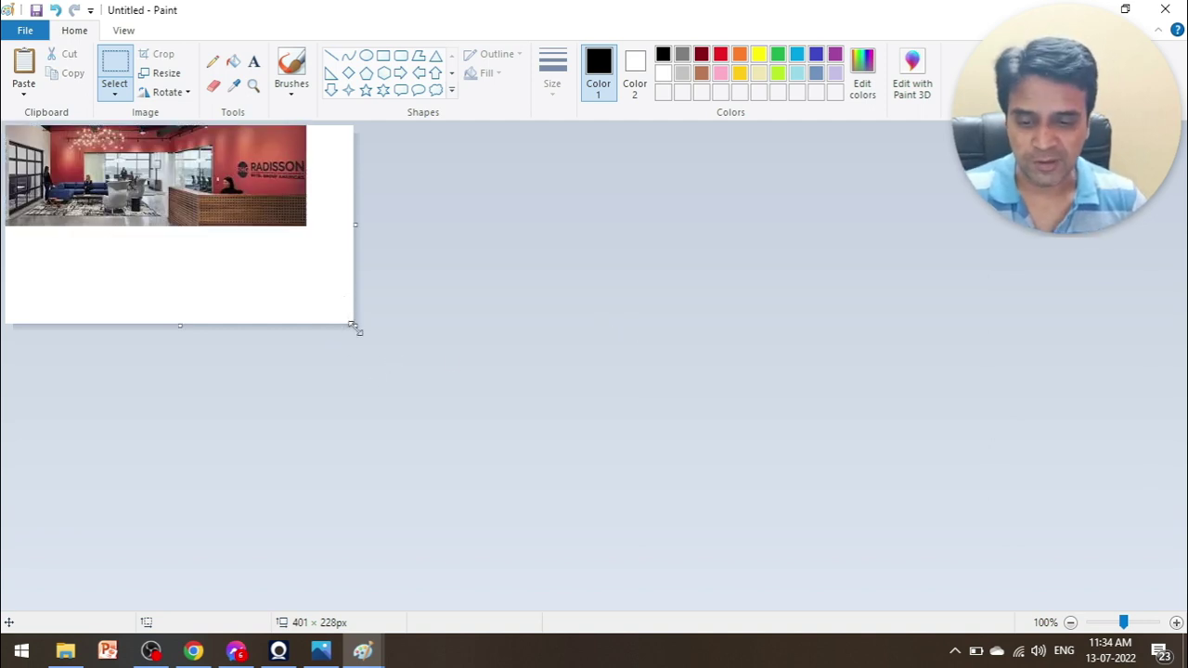
left_click_drag(355, 324, 307, 228)
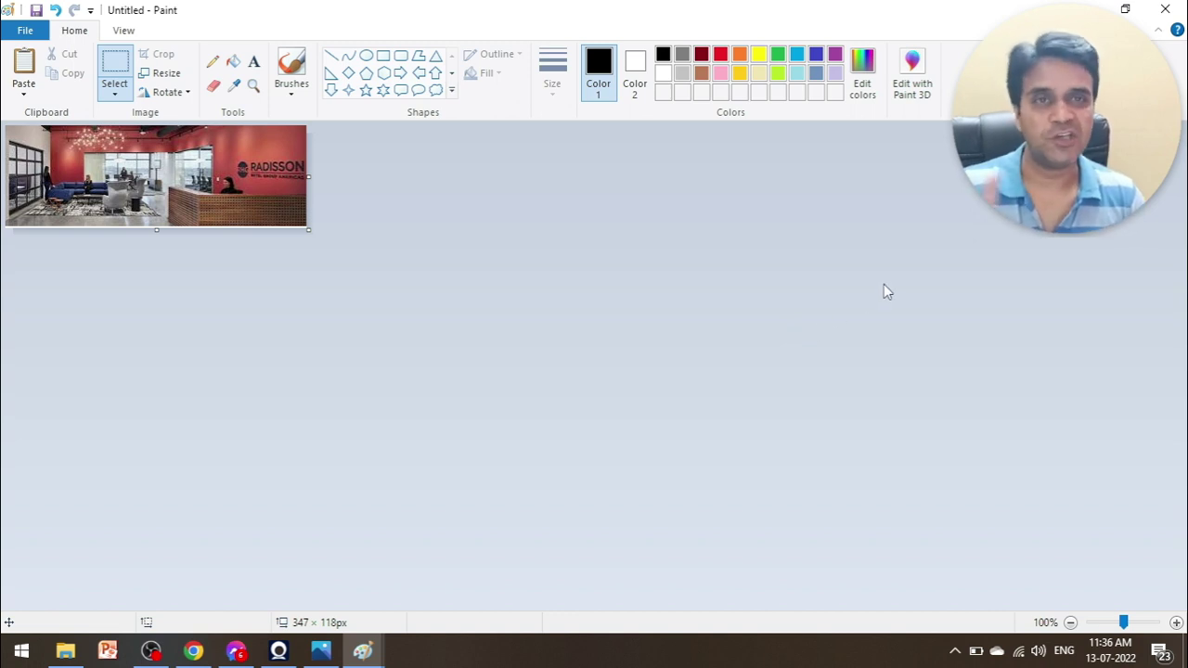
Step: Close the Untitled image without saving, then refit radison.png's canvas to 347 × 116 px
left_click(1165, 10)
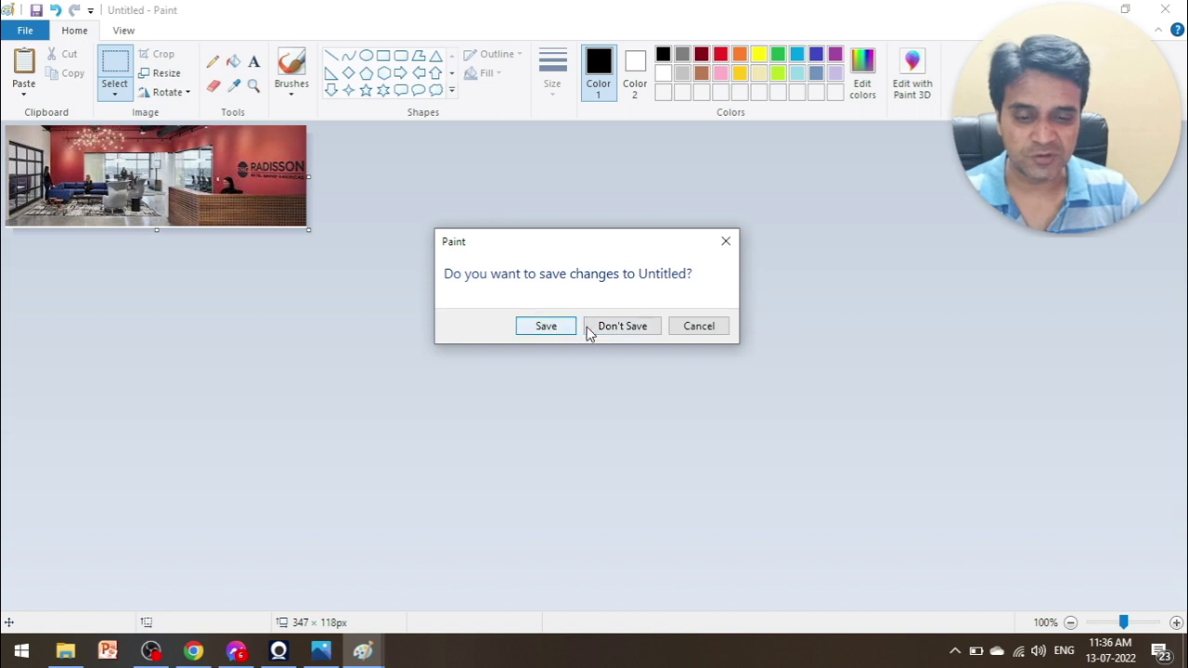
left_click(614, 332)
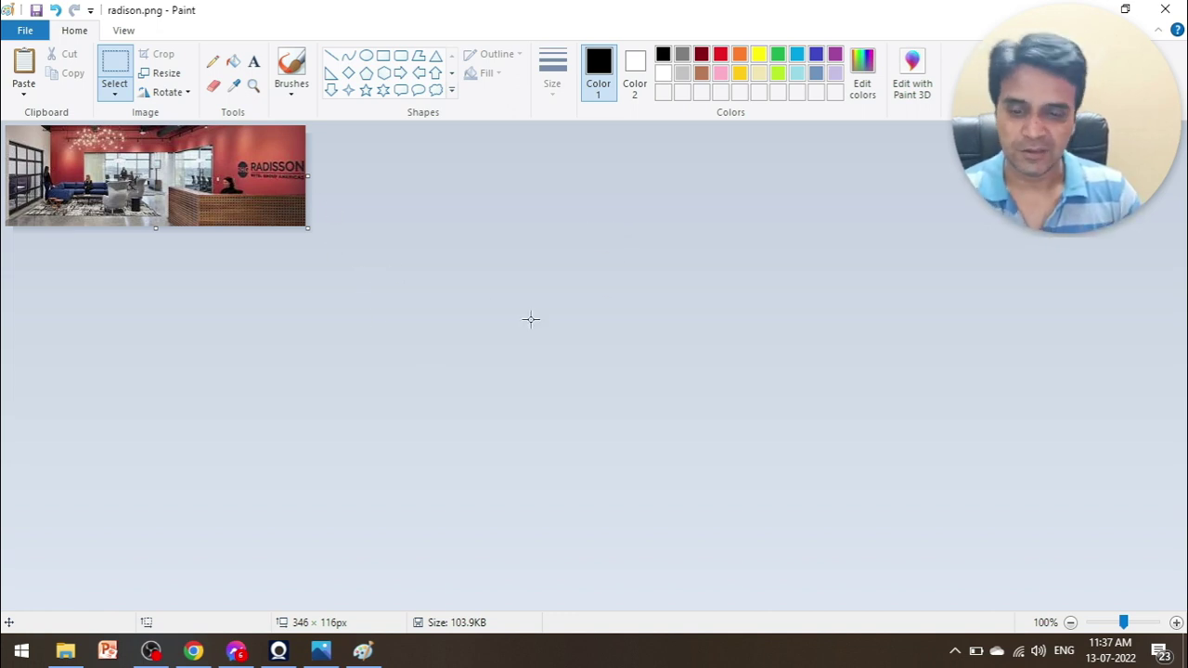
key("ctrl+a")
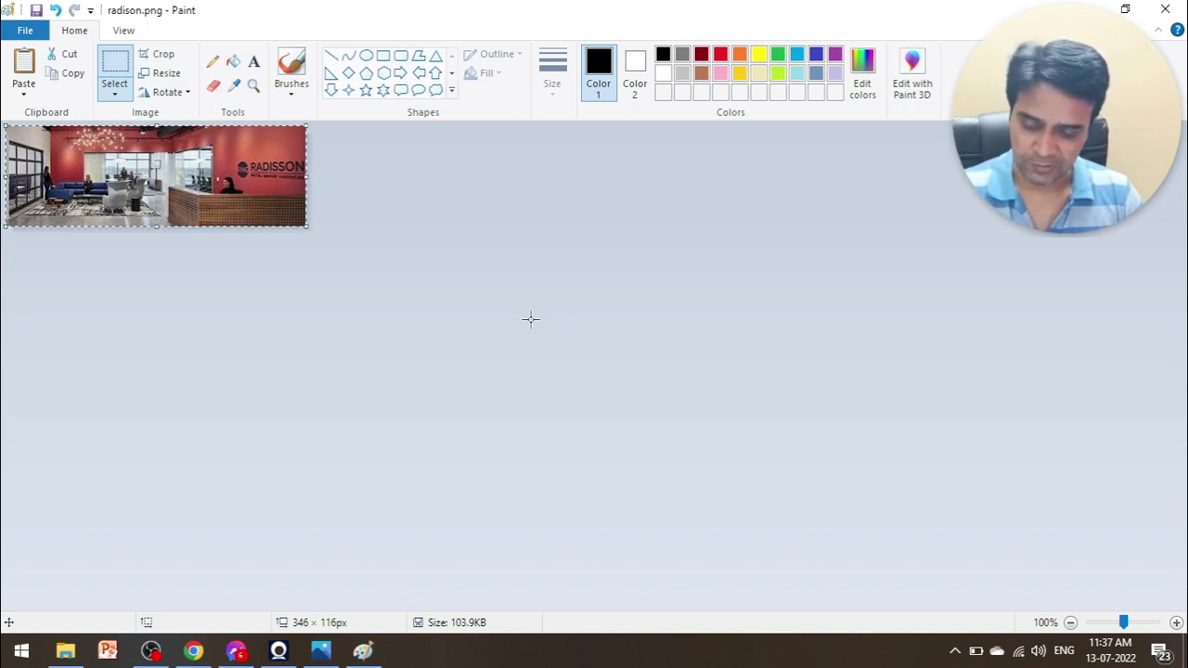
key("ctrl+z")
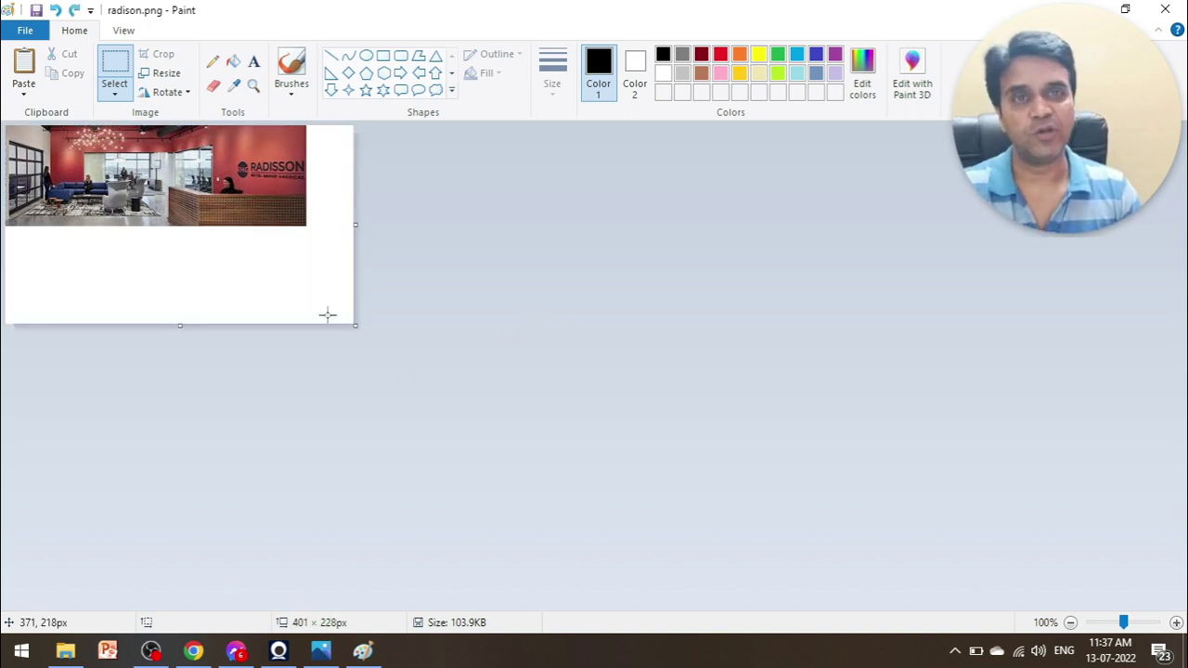
left_click_drag(355, 325, 306, 225)
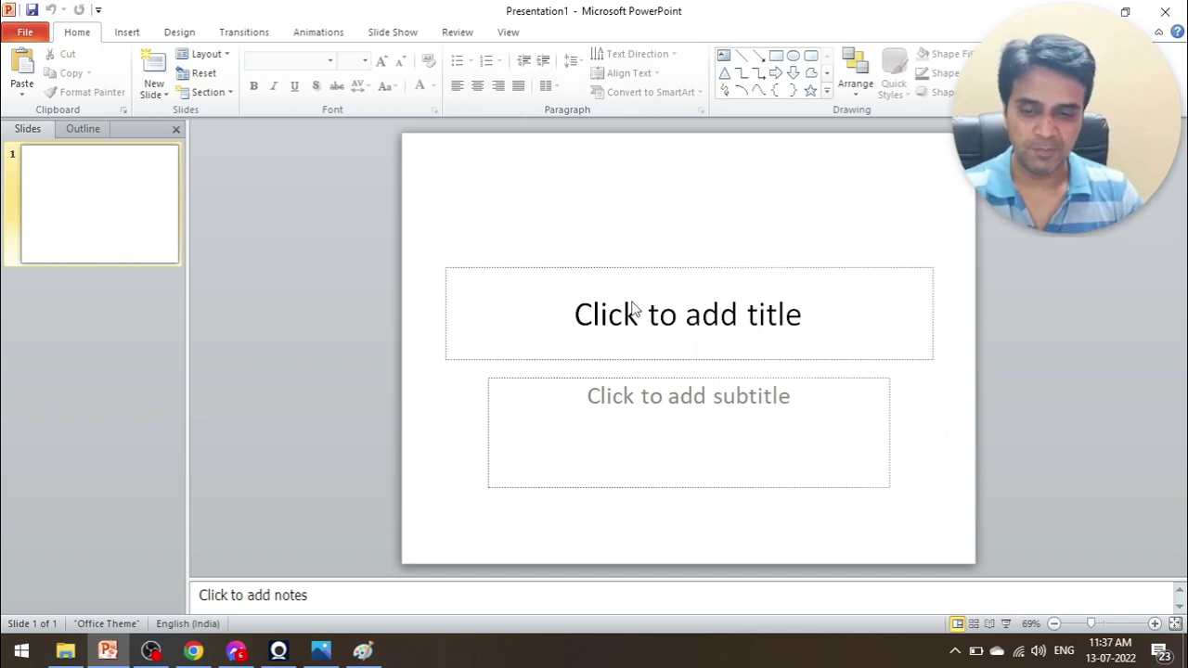
Step: Delete the title placeholder and then the subtitle placeholder from slide 1
left_click(633, 265)
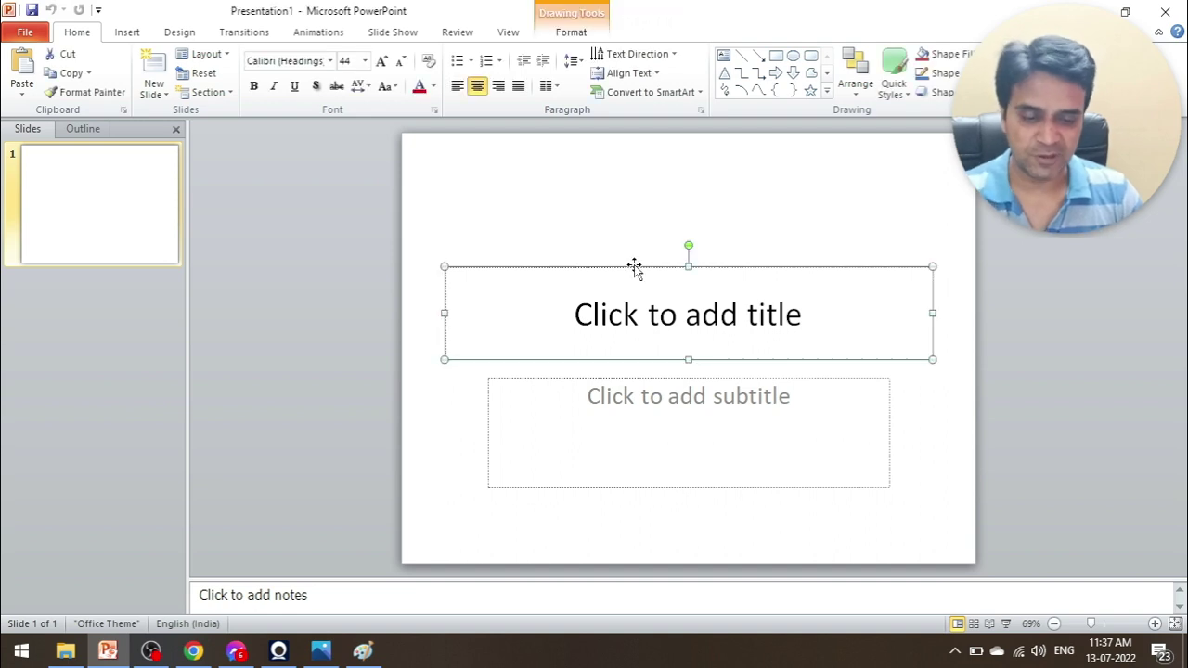
key("Delete")
left_click(658, 378)
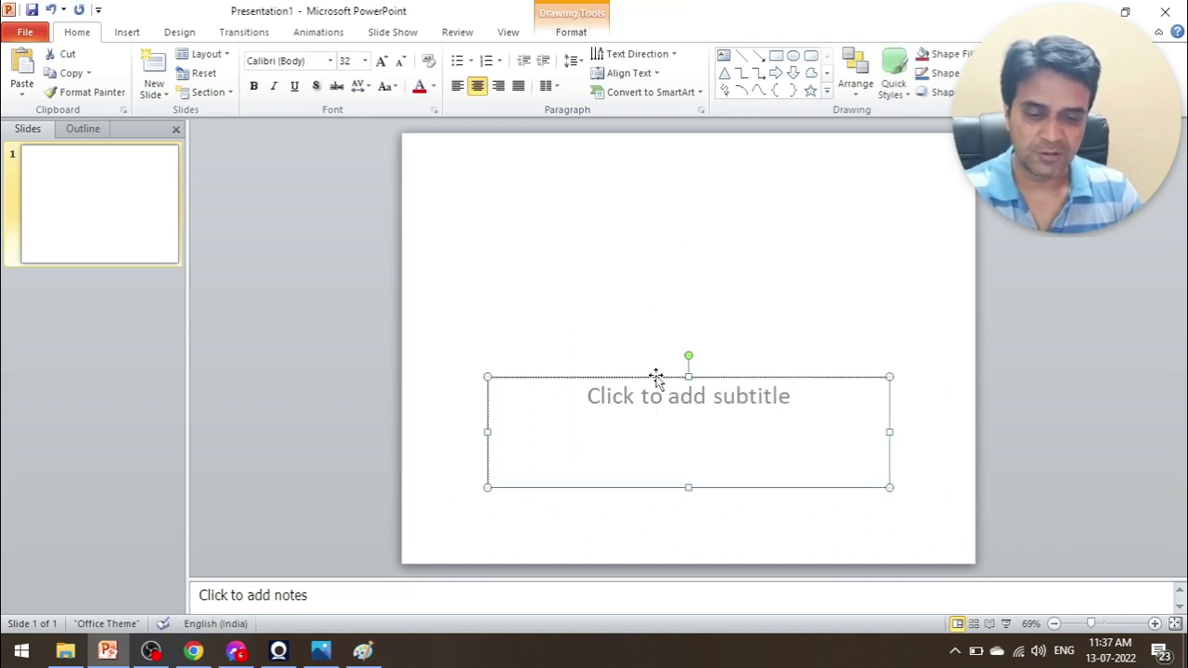
key("Delete")
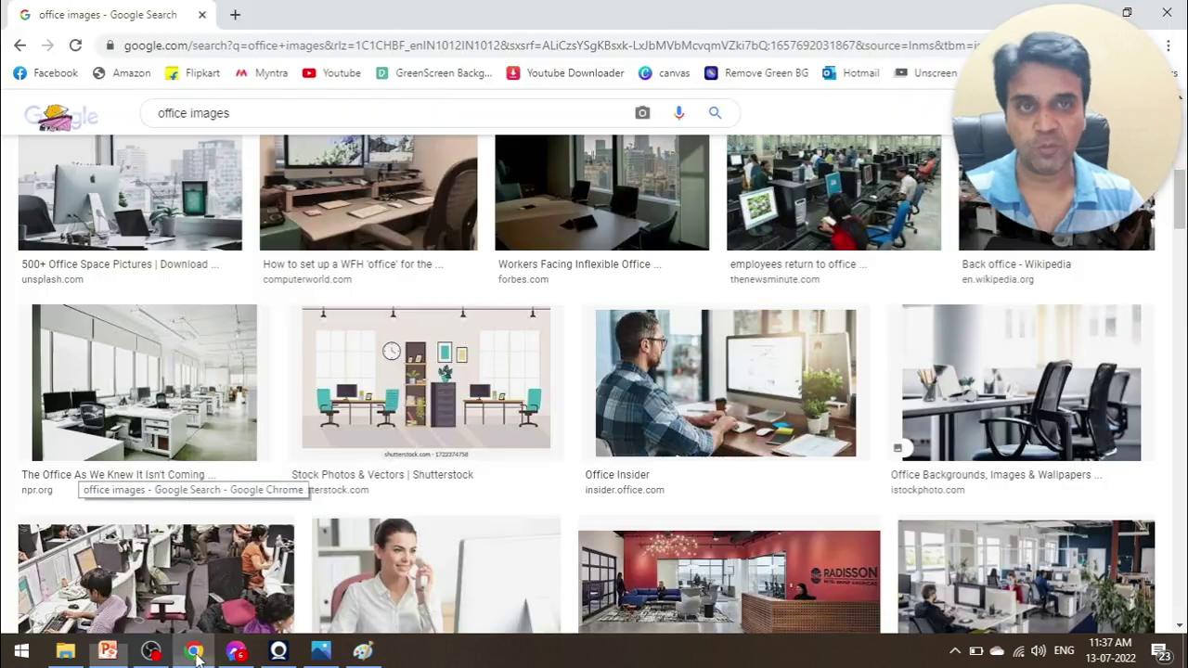
Step: Search Google Images for 'video thumbnail' in a new Chrome tab
mouse_move(193, 650)
left_click(186, 571)
left_click(236, 13)
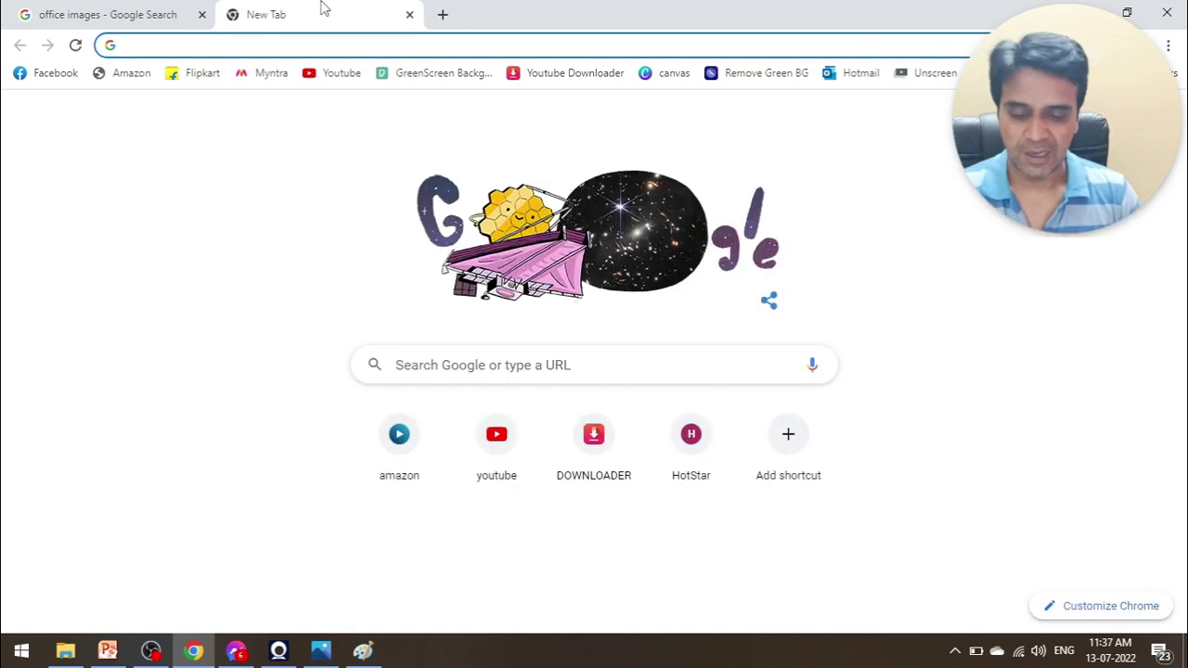
type("video th")
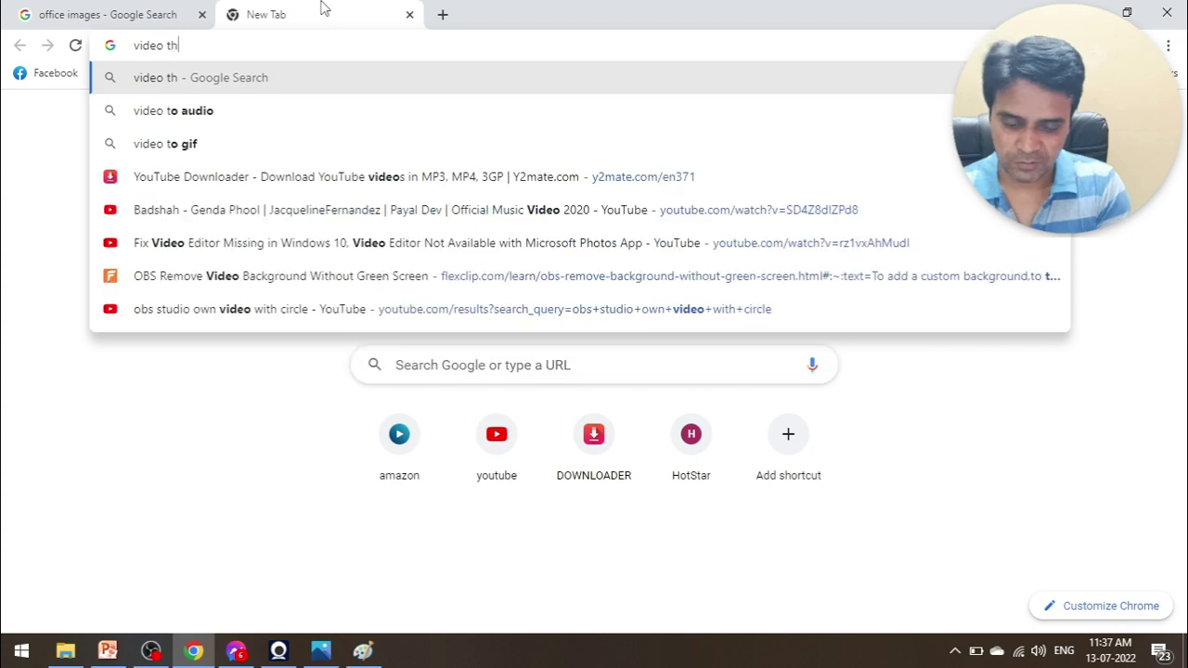
type("m")
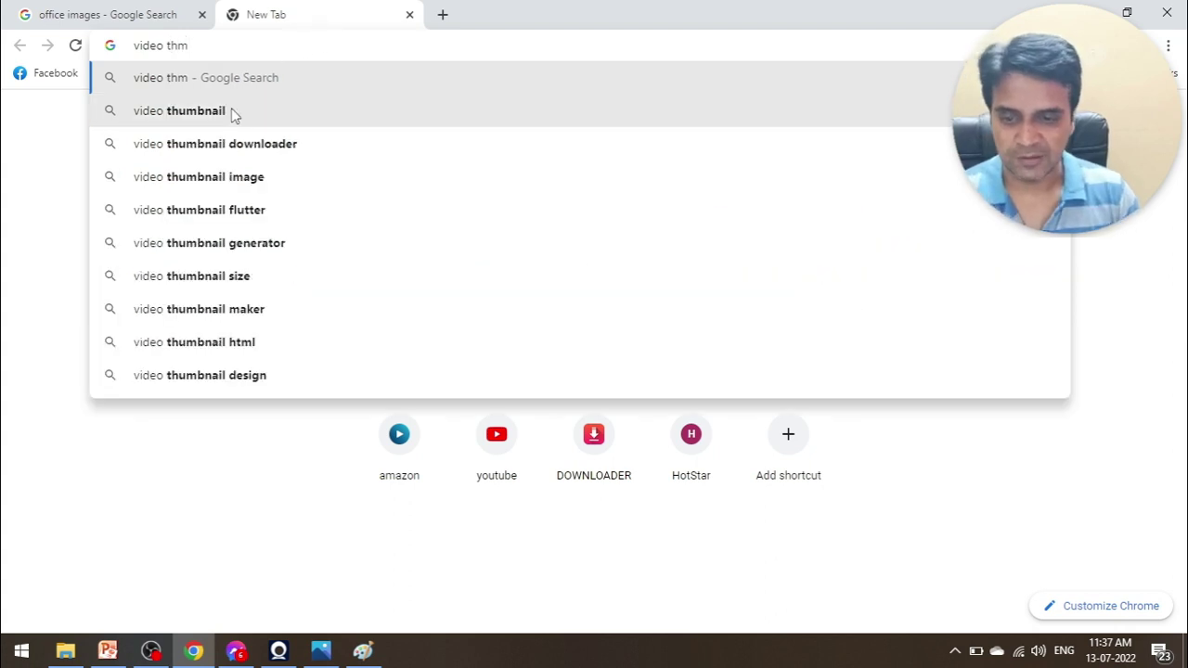
left_click(231, 110)
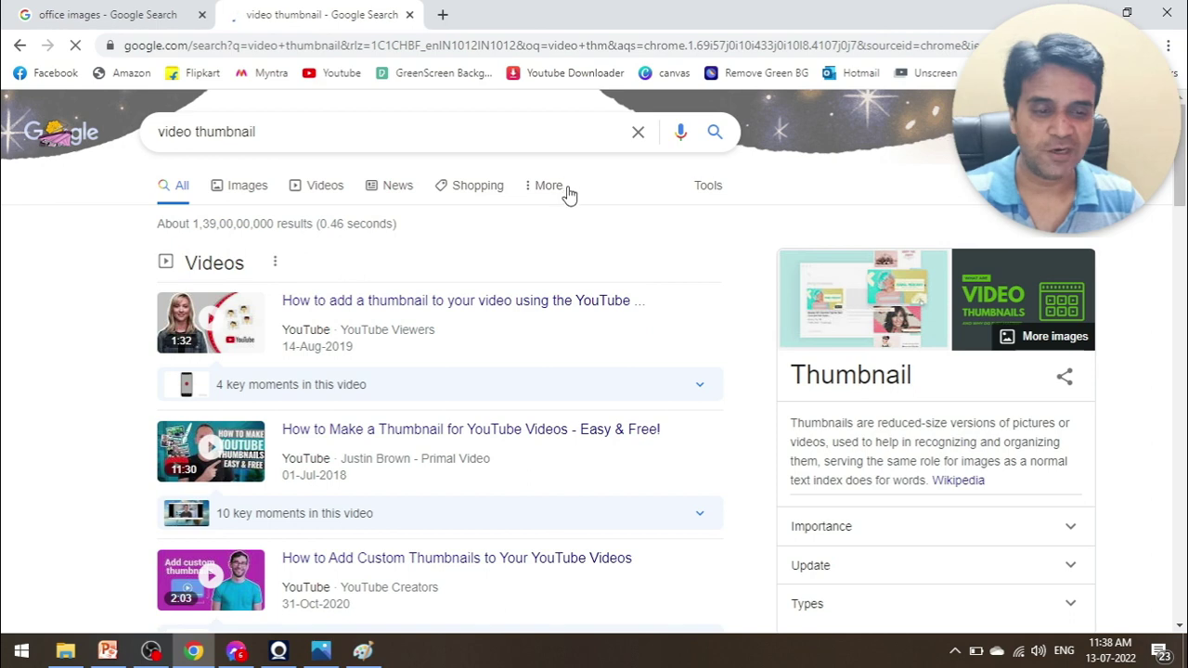
left_click(442, 14)
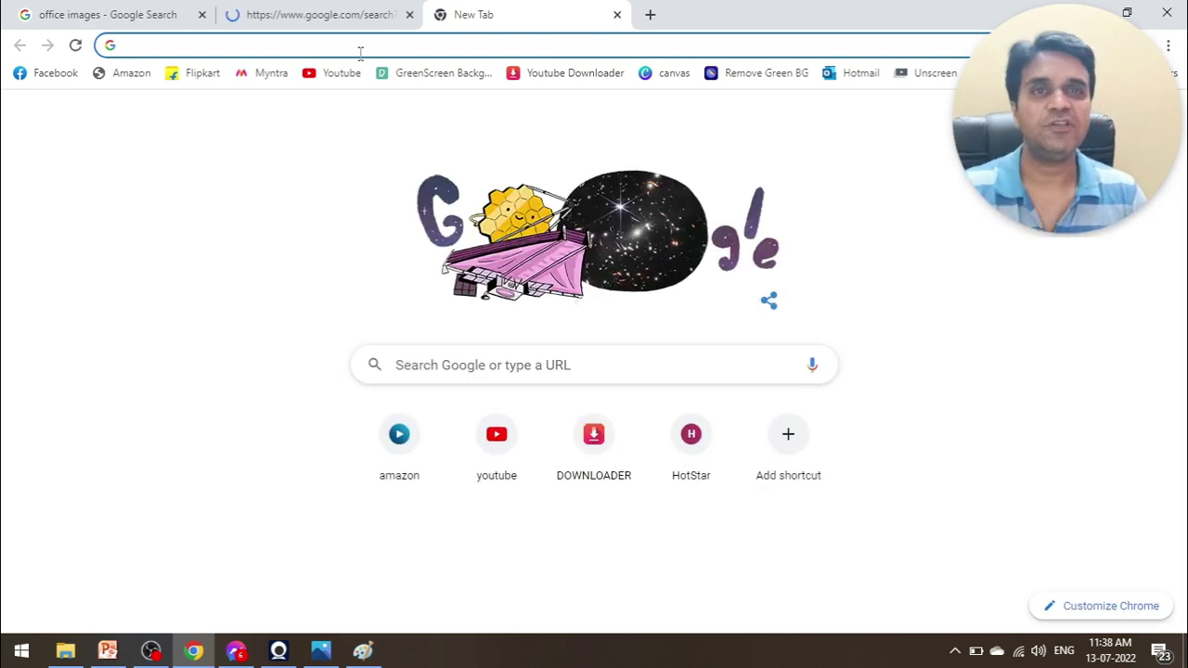
left_click(305, 14)
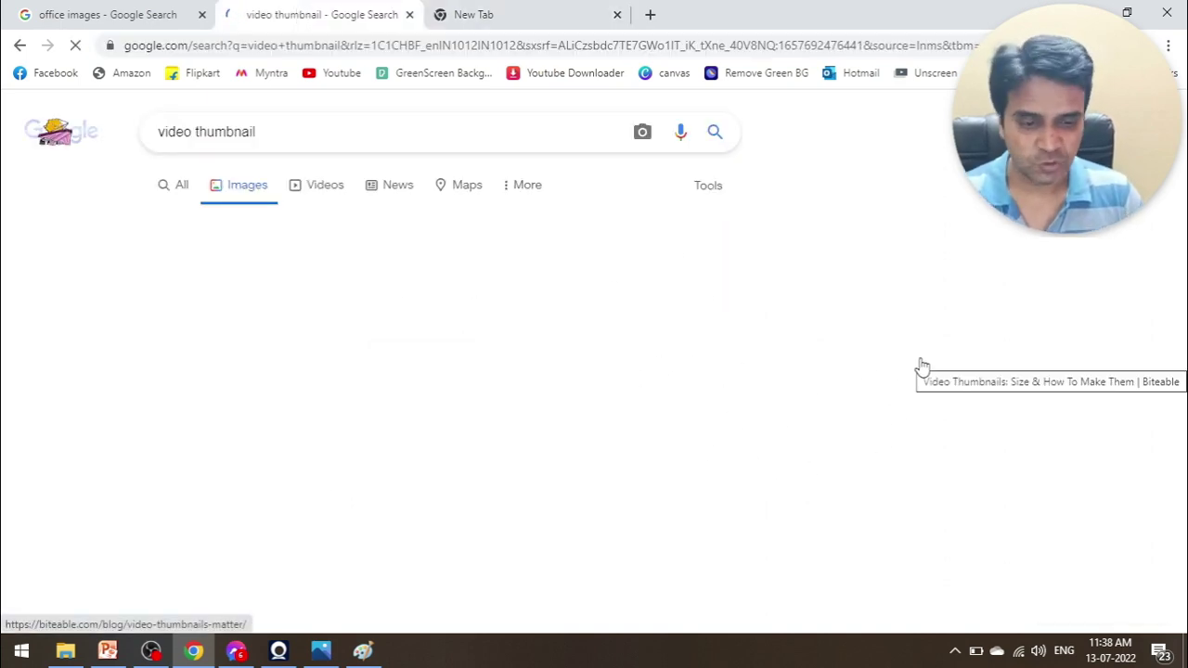
Step: Scroll through the video thumbnail image results, then return to radison.png in Paint
scroll(801, 397, "down", 2)
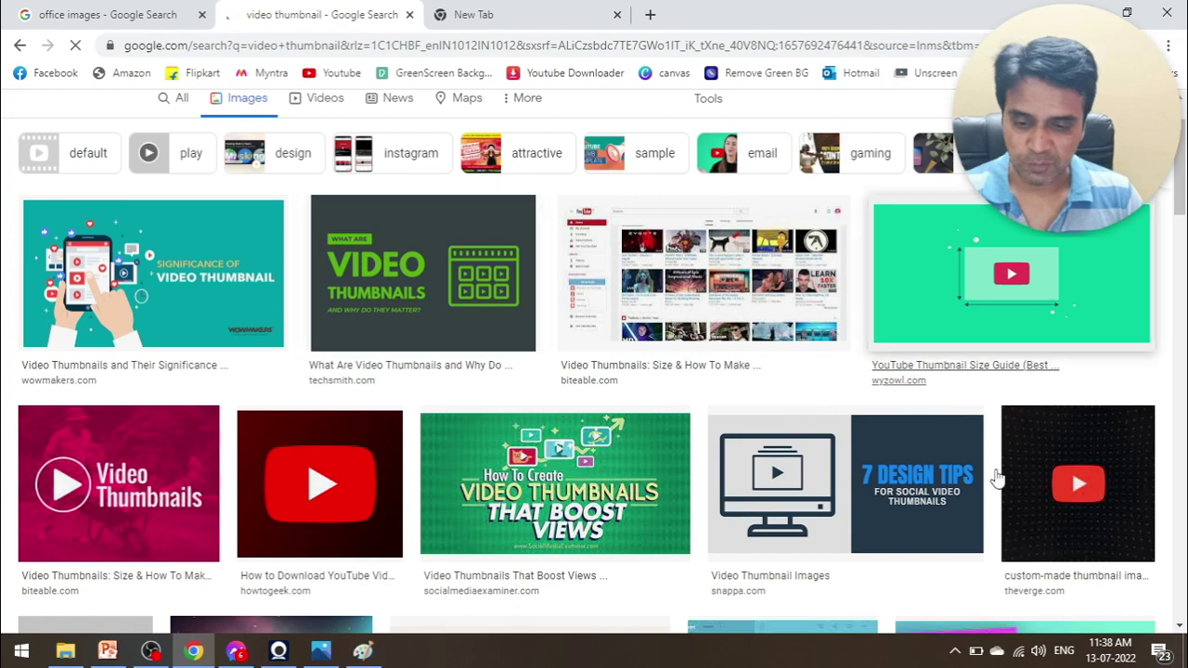
scroll(826, 445, "down", 2)
scroll(861, 508, "down", 1)
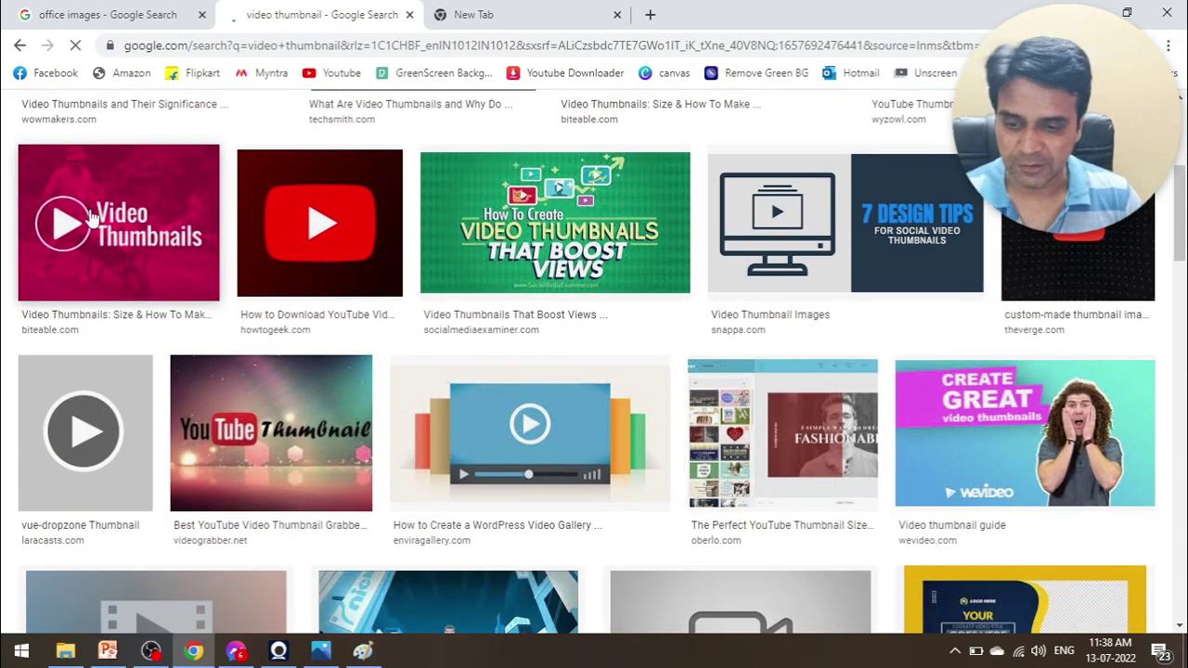
scroll(928, 306, "down", 2)
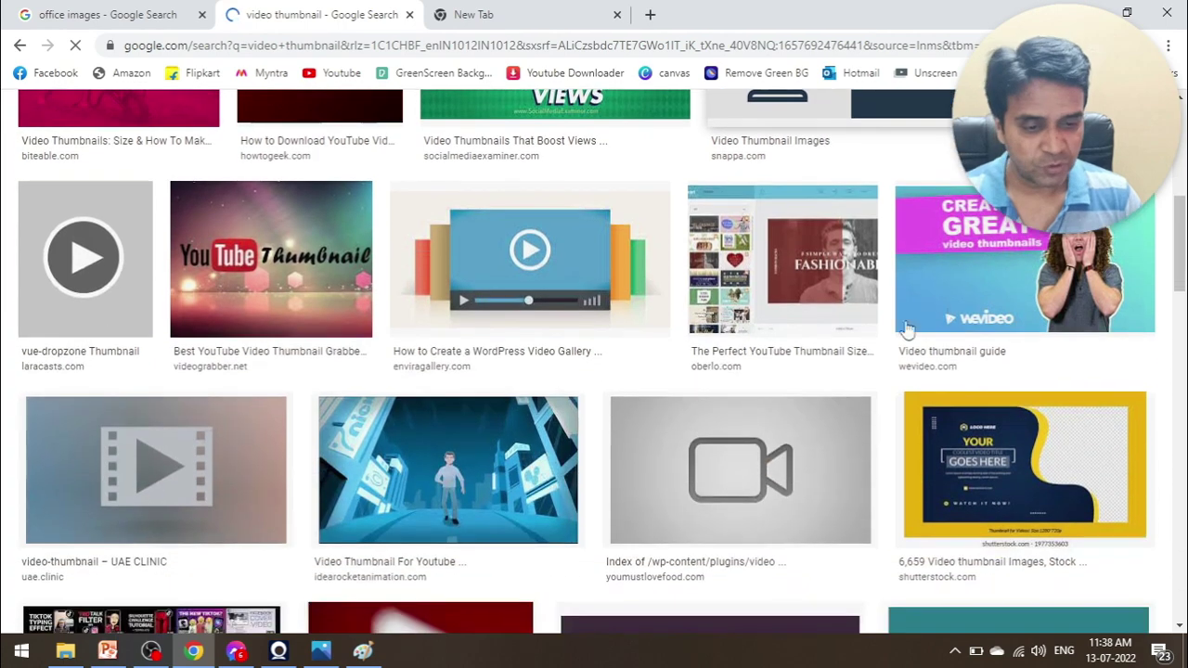
scroll(542, 283, "down", 1)
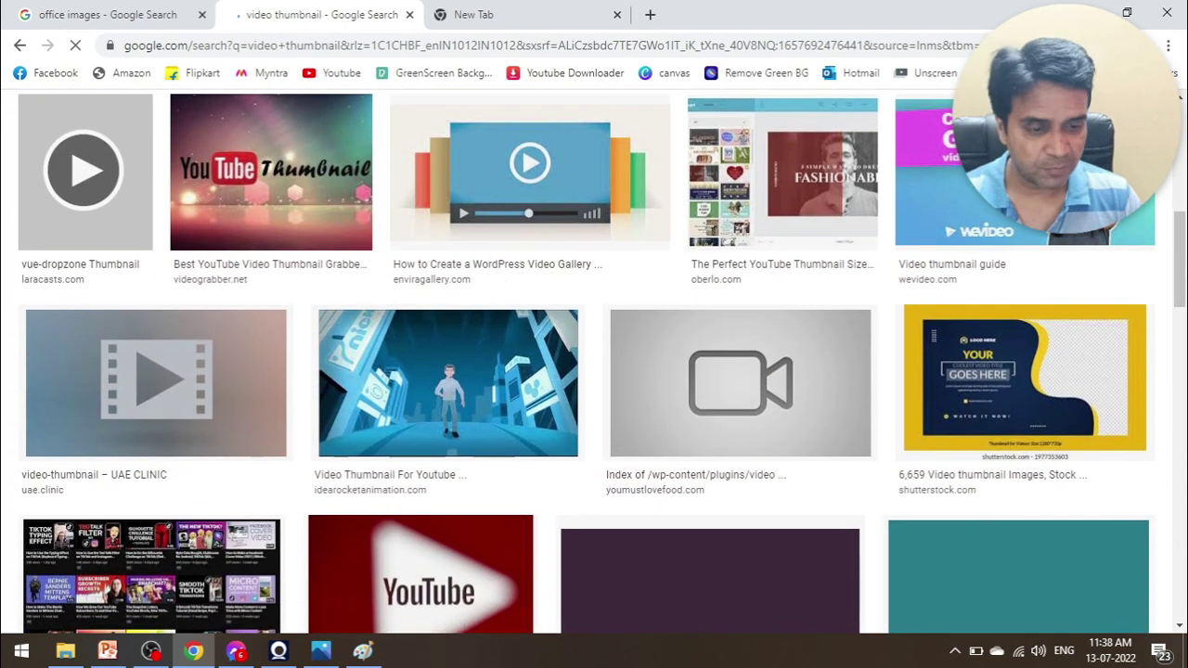
scroll(1064, 290, "up", 1)
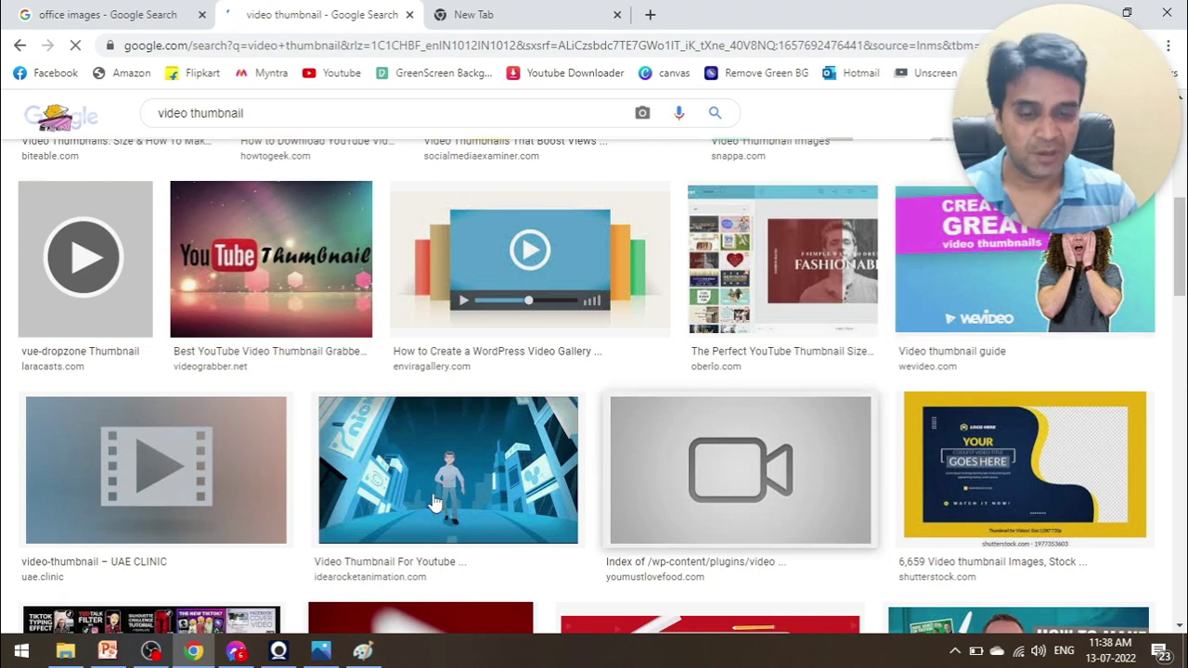
key("alt+Tab")
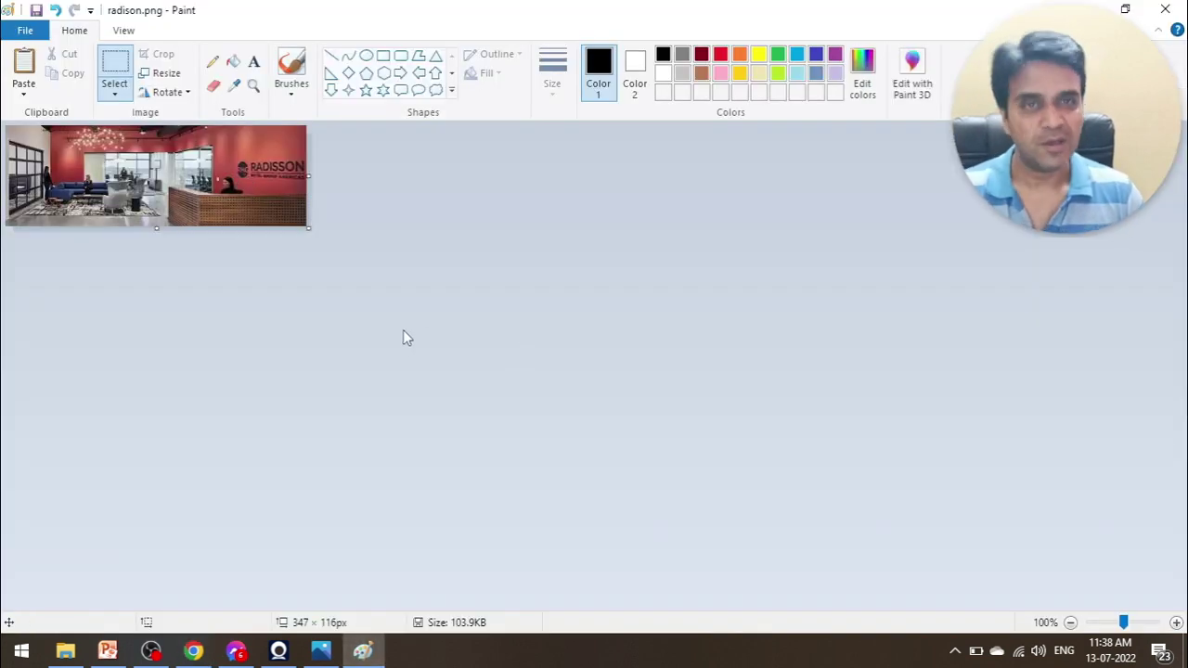
Step: Paste the image-results screenshot, crop to it, and cut out the CREATE GREAT thumbnail
key("ctrl+v")
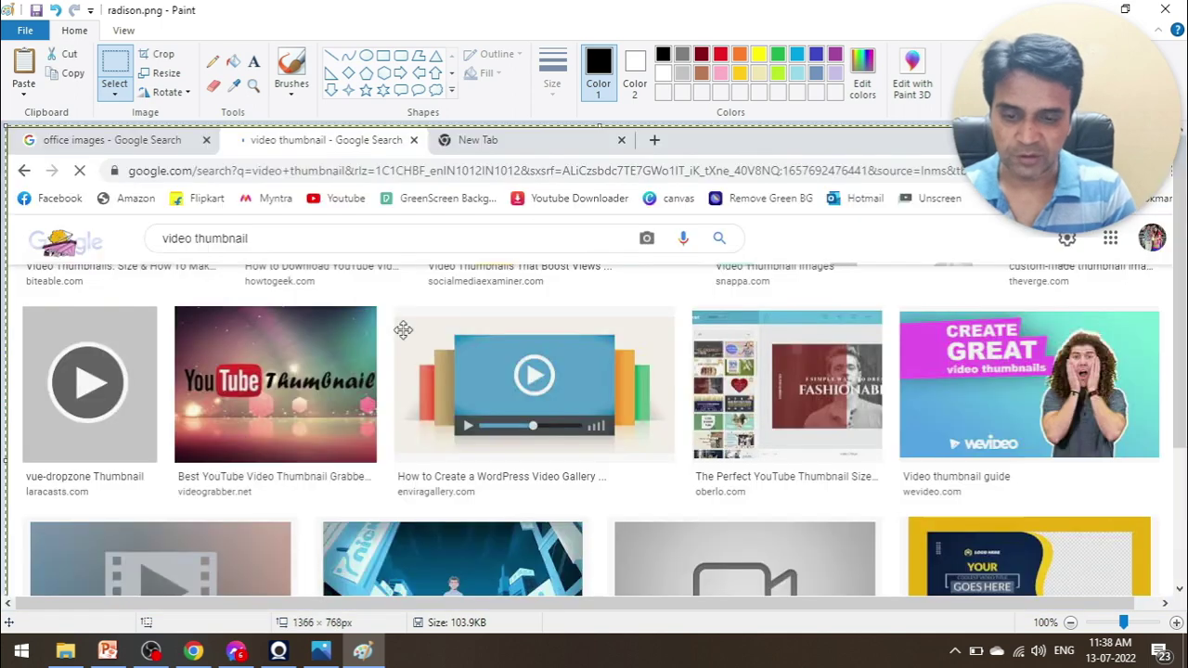
mouse_move(780, 375)
left_mouse_down()
mouse_move(707, 264)
mouse_move(701, 287)
left_mouse_up()
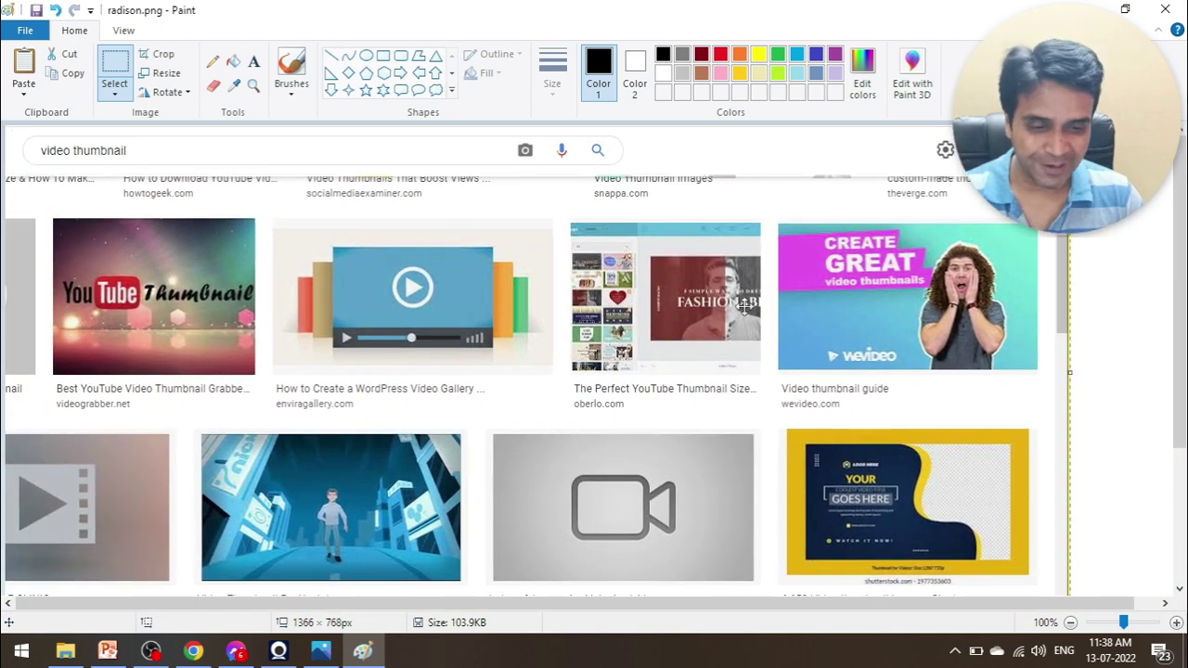
left_click(159, 58)
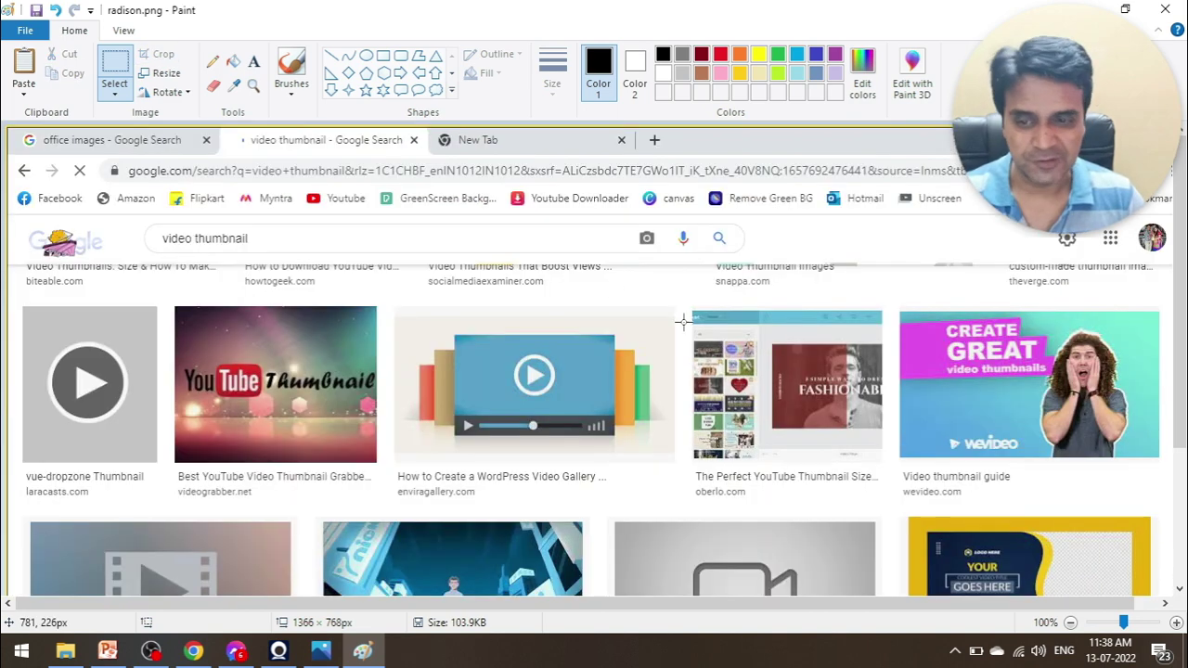
mouse_move(900, 314)
left_mouse_down()
mouse_move(1130, 451)
mouse_move(1159, 455)
left_mouse_up()
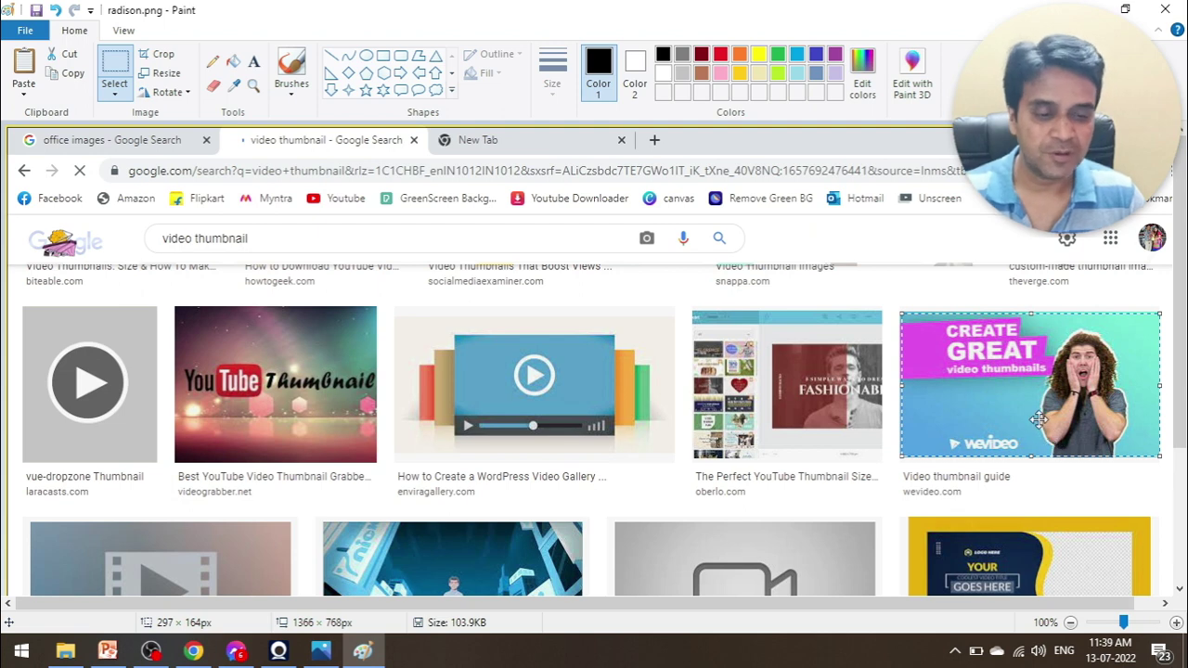
key("ctrl+x")
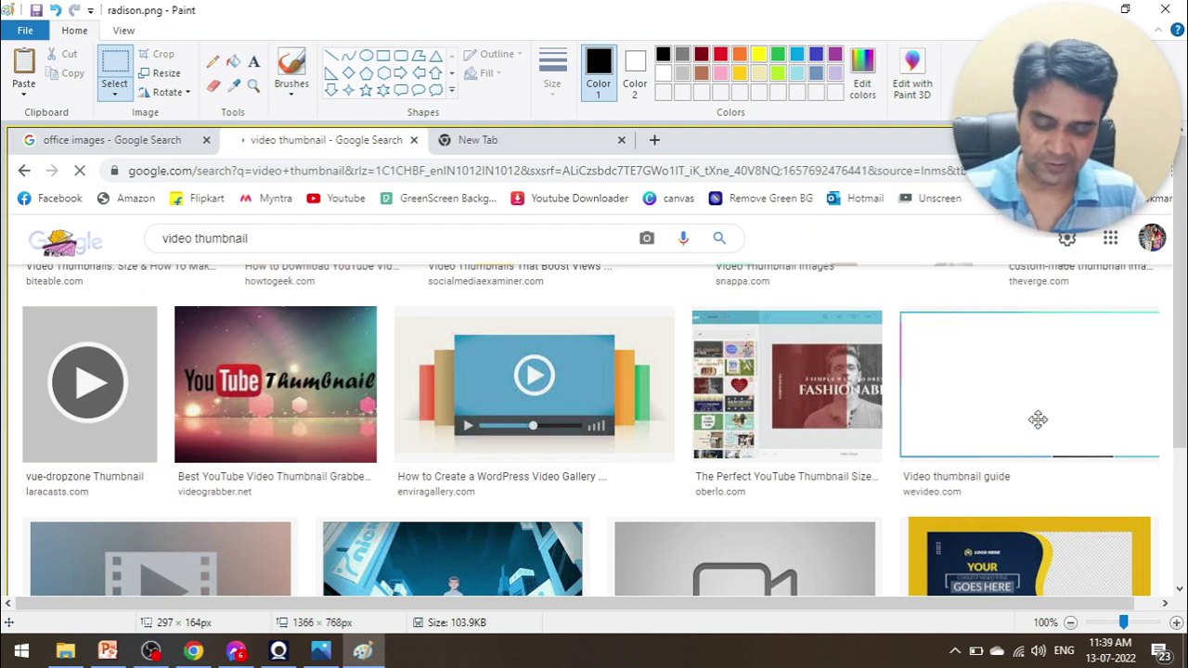
Step: Paste the thumbnail onto a new canvas, discarding radison.png changes, and trim it to 296 × 164 px
key("ctrl+n")
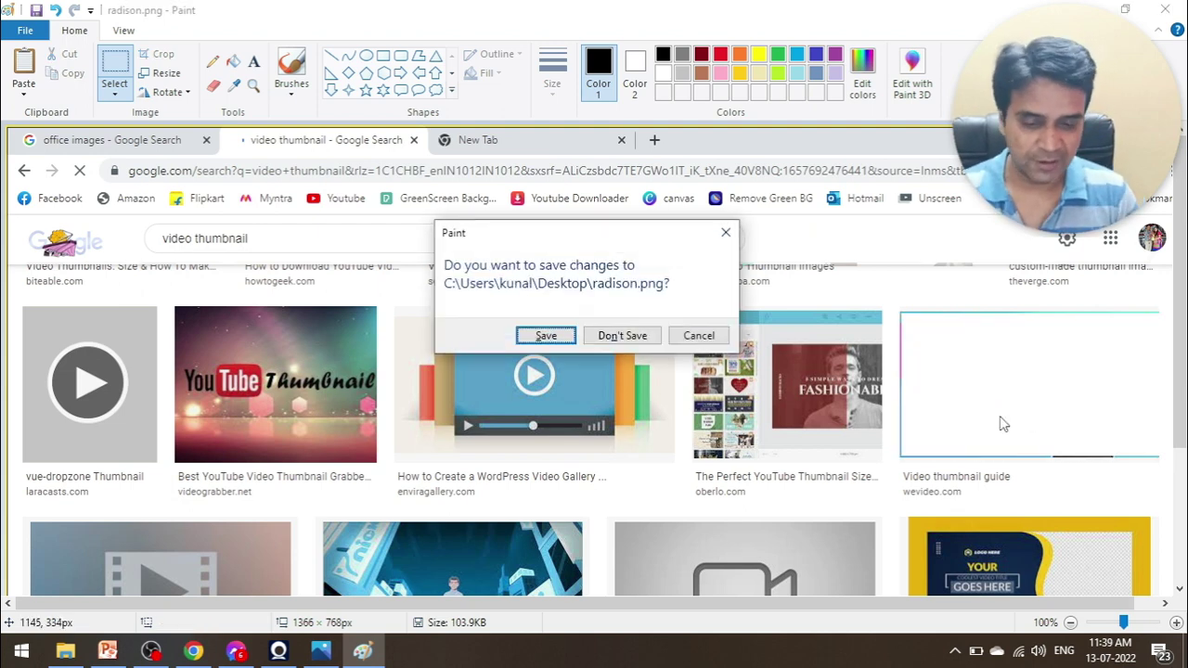
key("Tab")
key("Return")
key("ctrl+v")
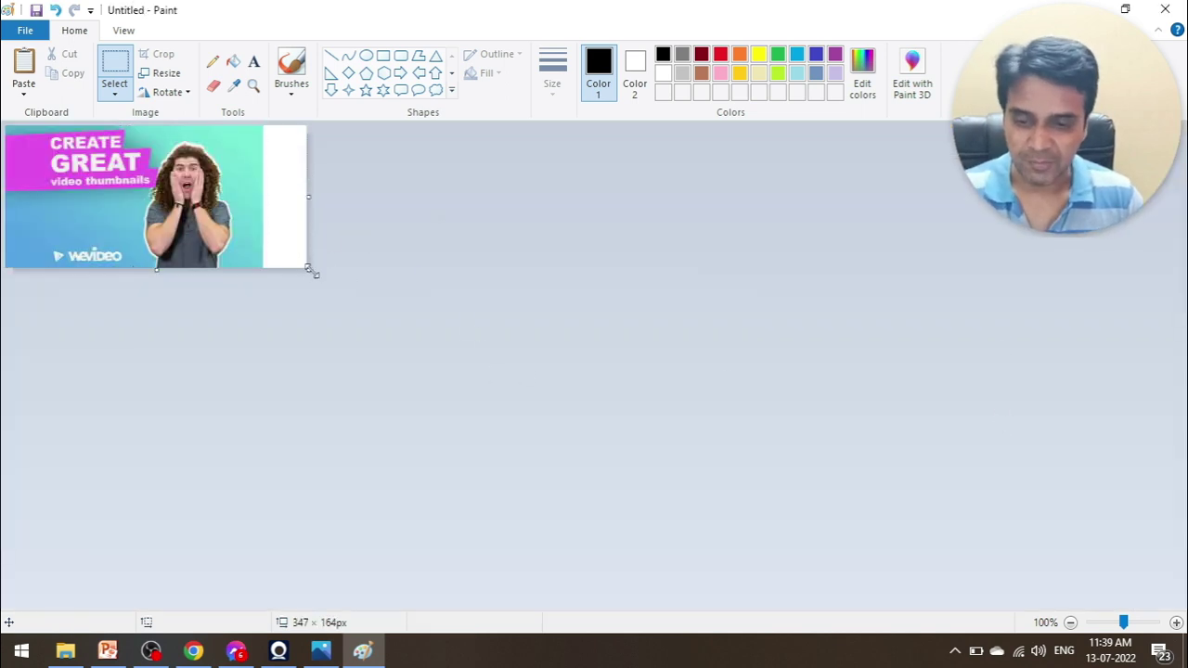
left_click_drag(310, 270, 264, 271)
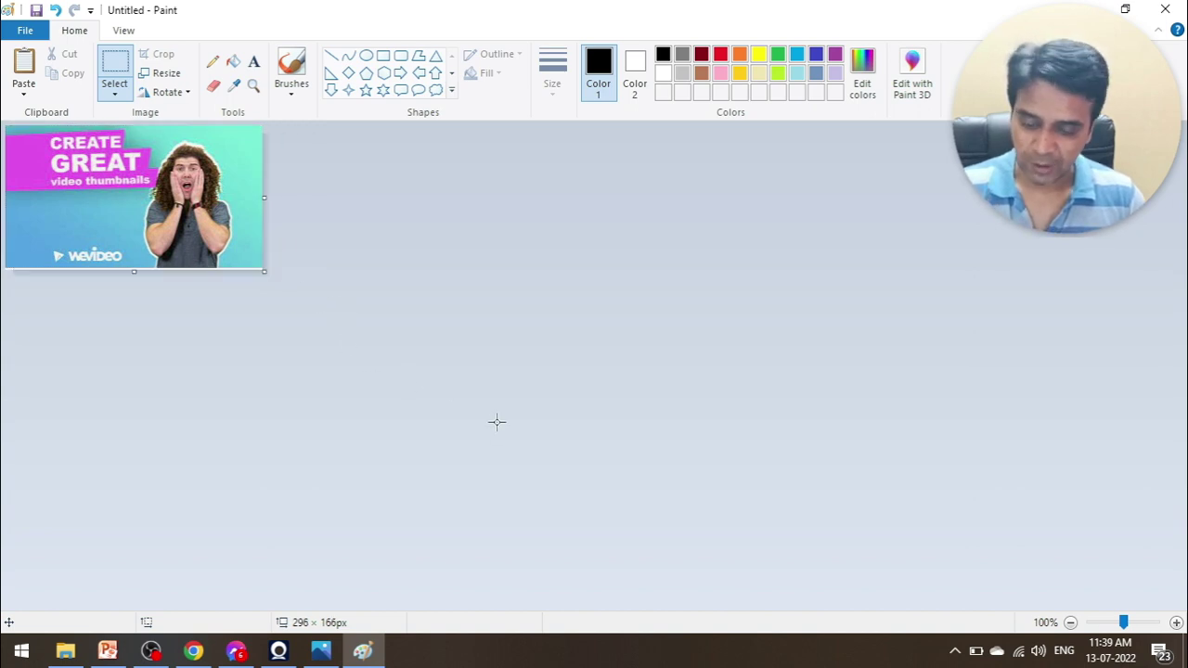
key("ctrl+a")
key("Escape")
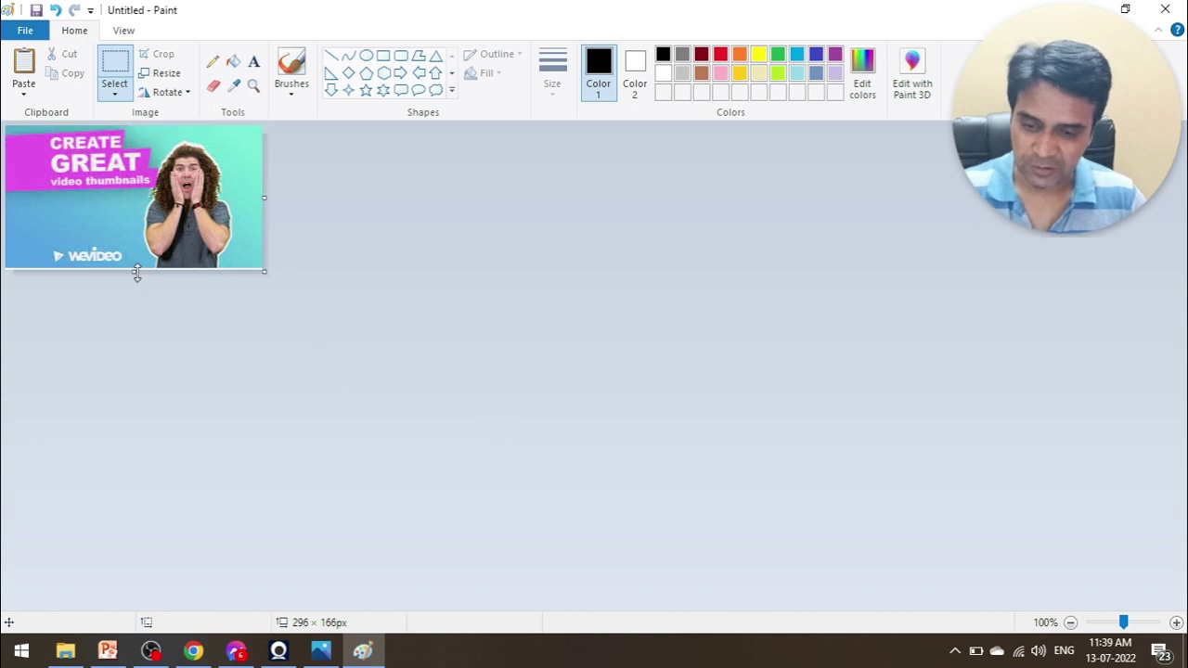
left_click_drag(136, 272, 136, 270)
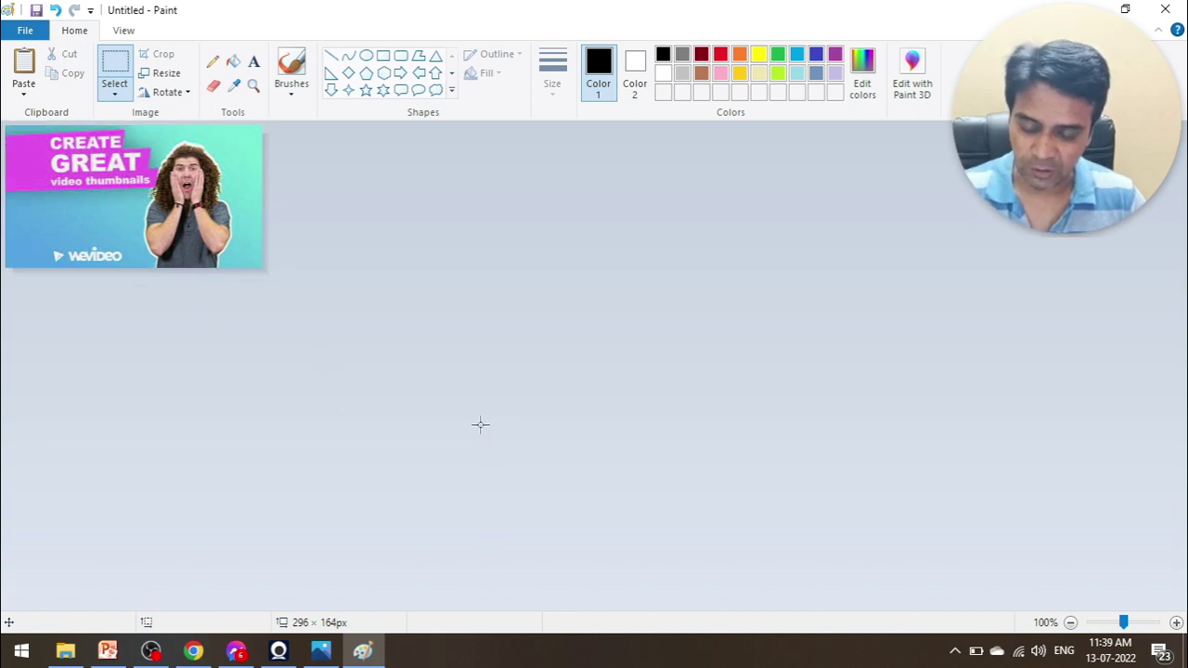
key("ctrl+a")
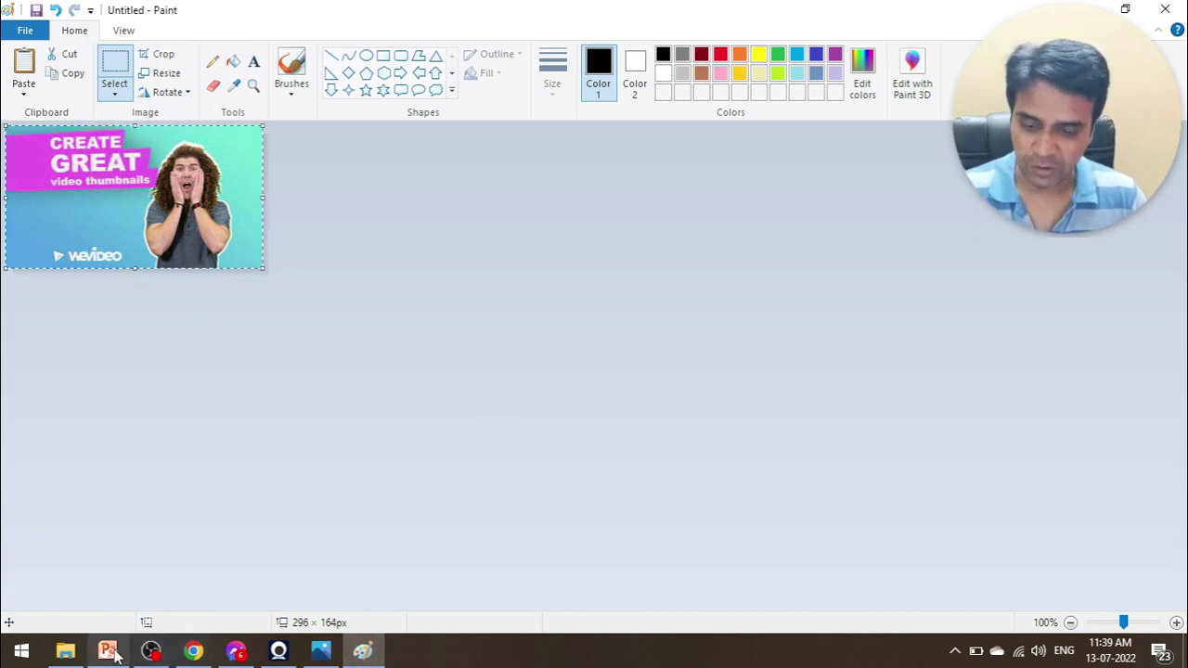
Step: Paste the CREATE GREAT thumbnail onto the blank slide and stretch it nearly full slide width
left_click(107, 650)
key("ctrl+v")
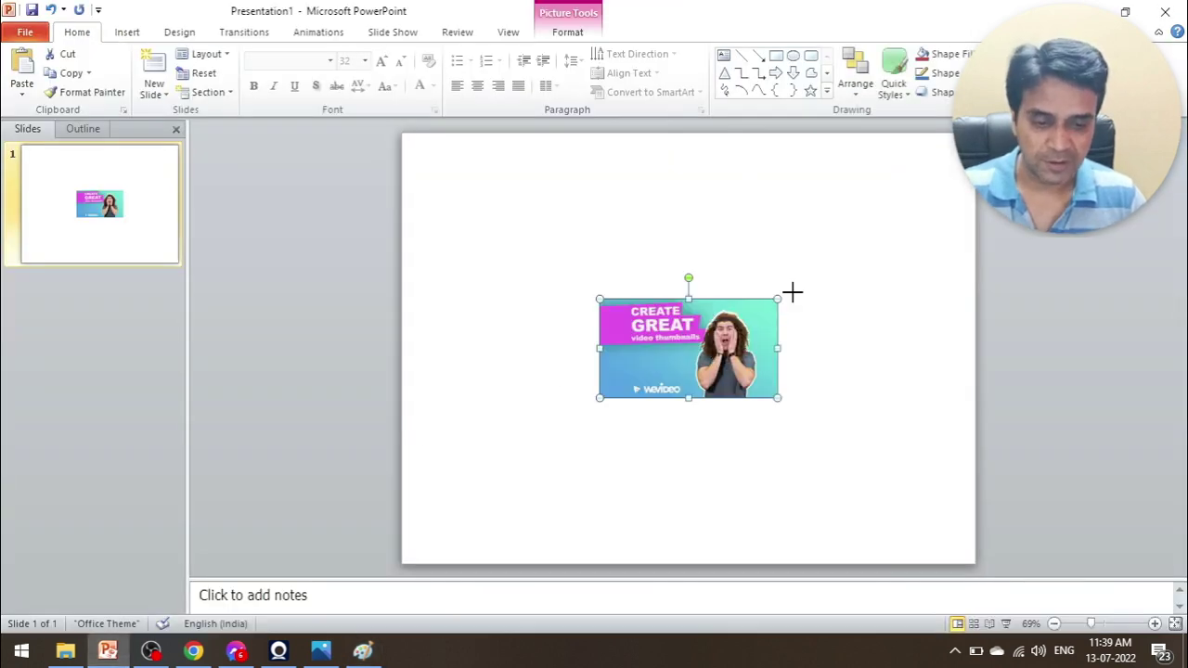
left_click_drag(791, 293, 913, 224)
left_click_drag(596, 228, 427, 206)
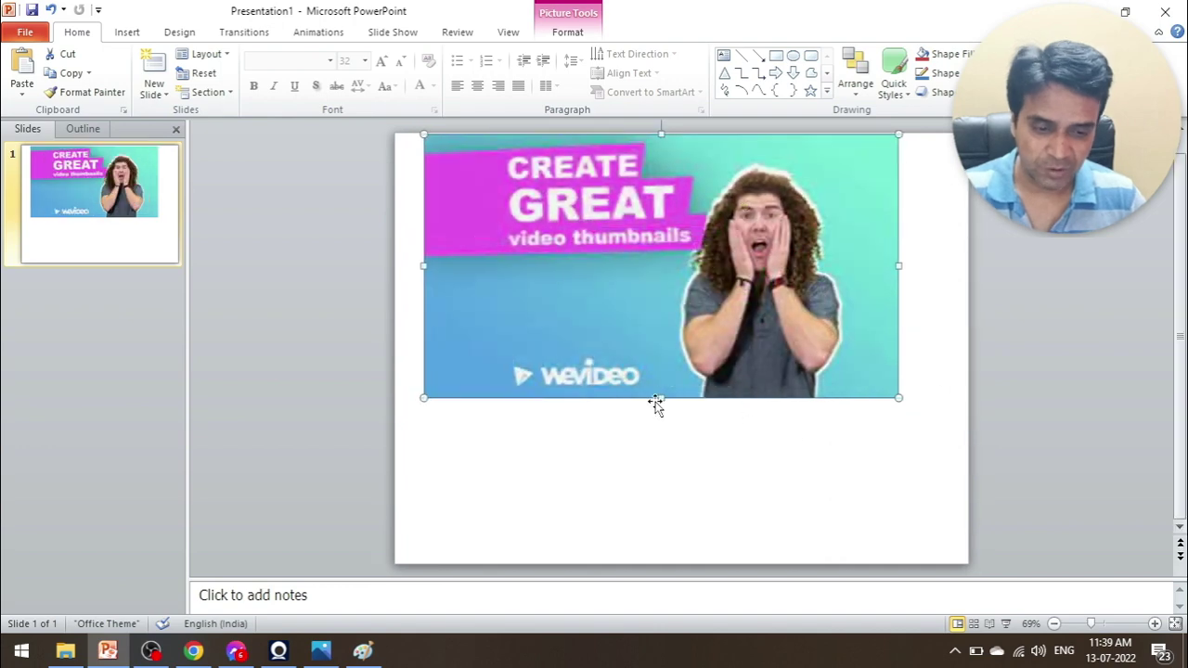
left_click_drag(660, 397, 661, 475)
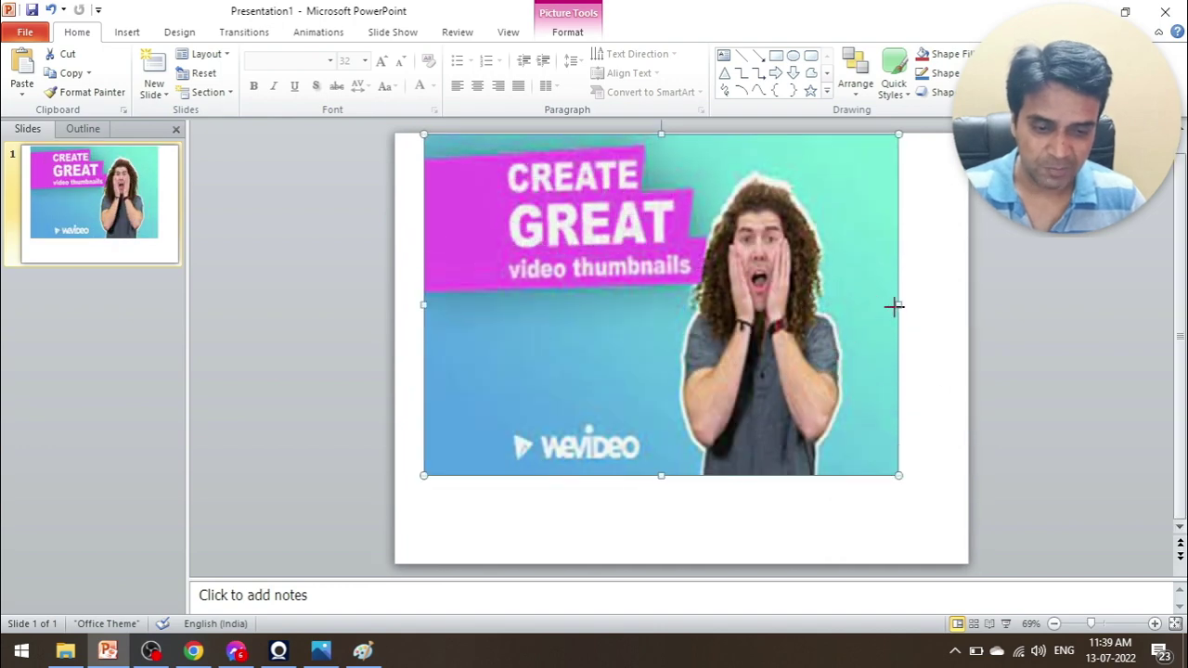
left_click_drag(893, 306, 961, 306)
left_click_drag(680, 366, 674, 392)
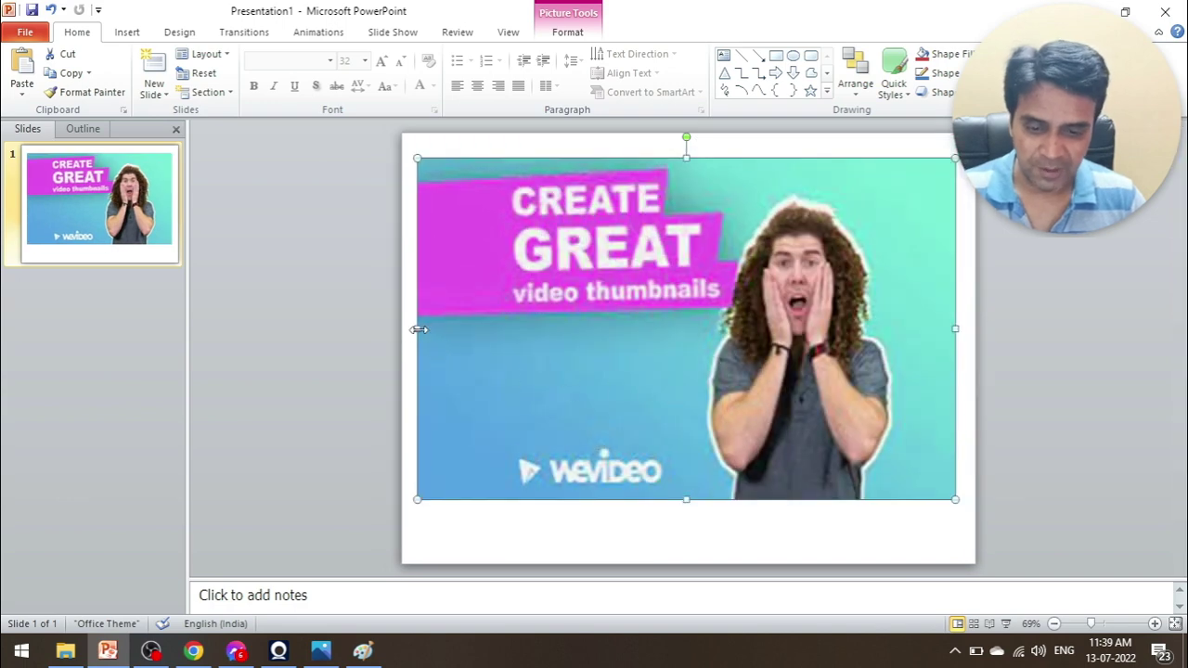
left_click_drag(418, 329, 401, 330)
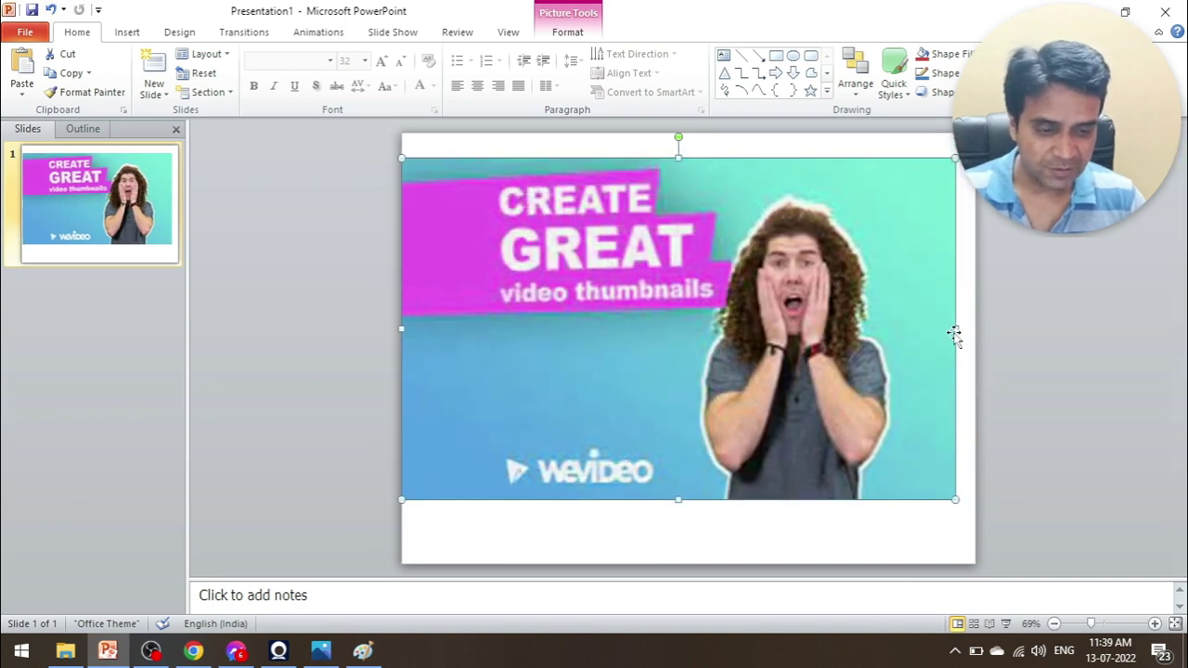
left_click_drag(963, 329, 991, 328)
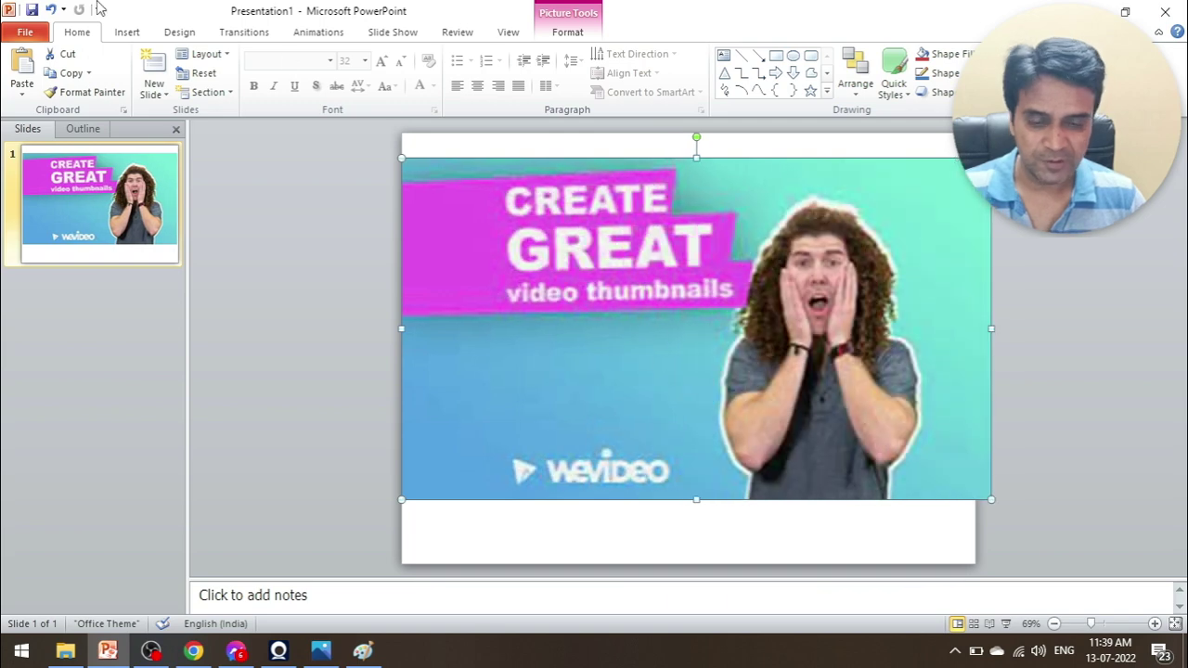
Step: Draw a Rounded Rectangle shape over the lower-left part of the thumbnail picture
left_click(126, 32)
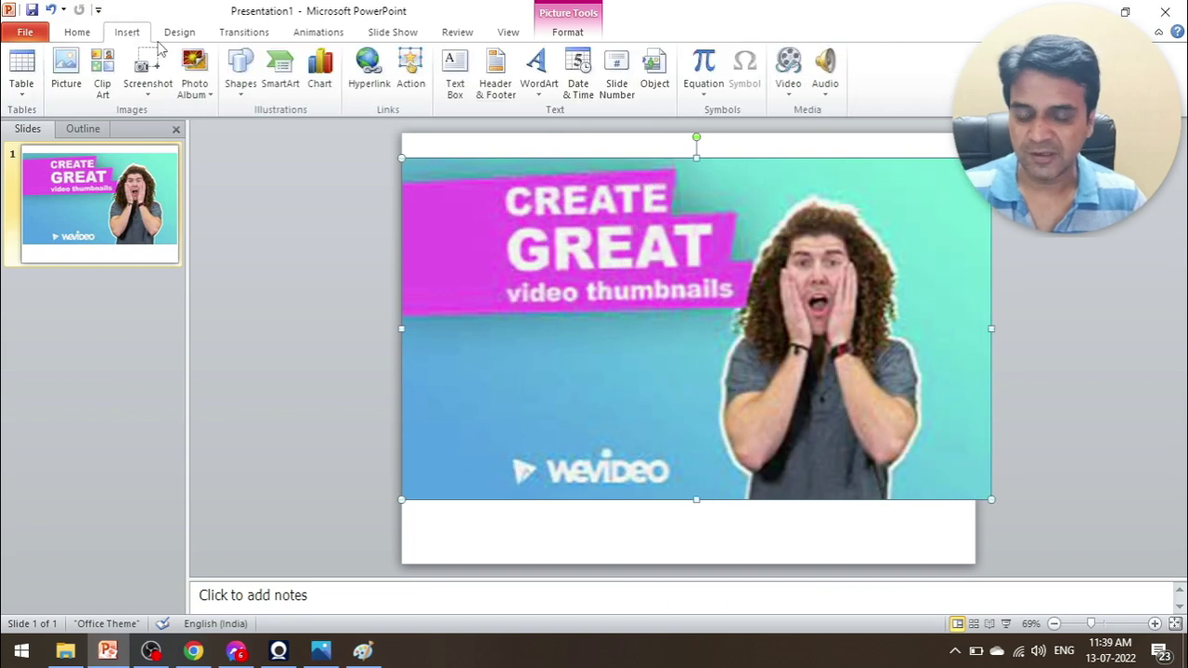
left_click(246, 75)
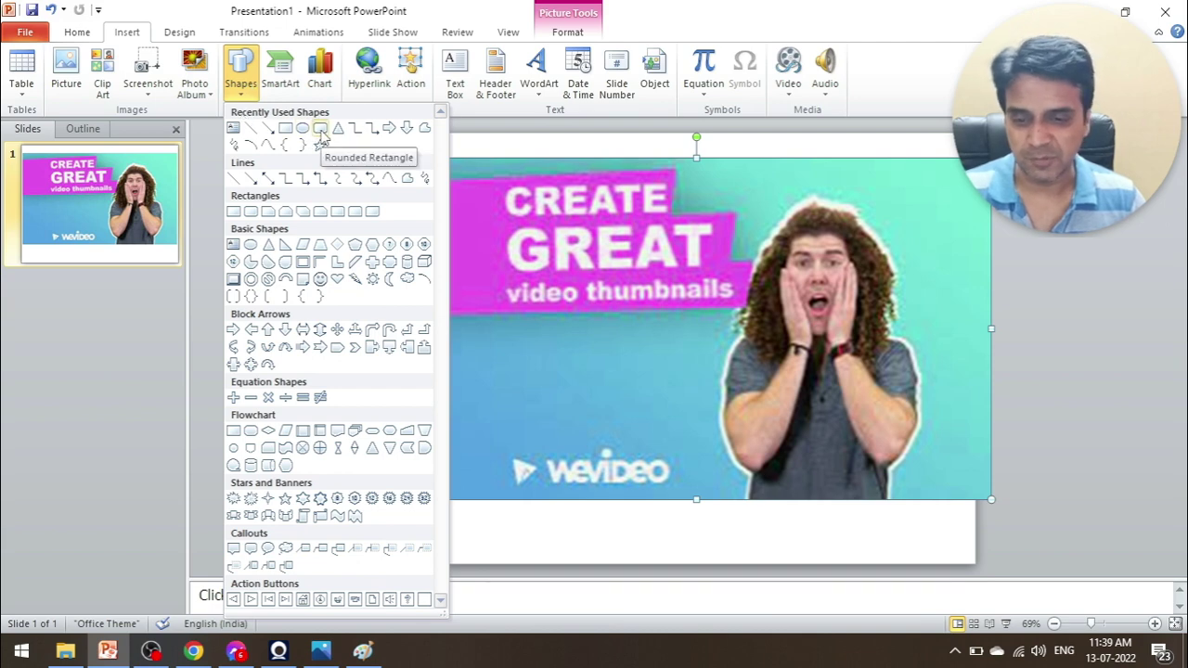
left_click(320, 130)
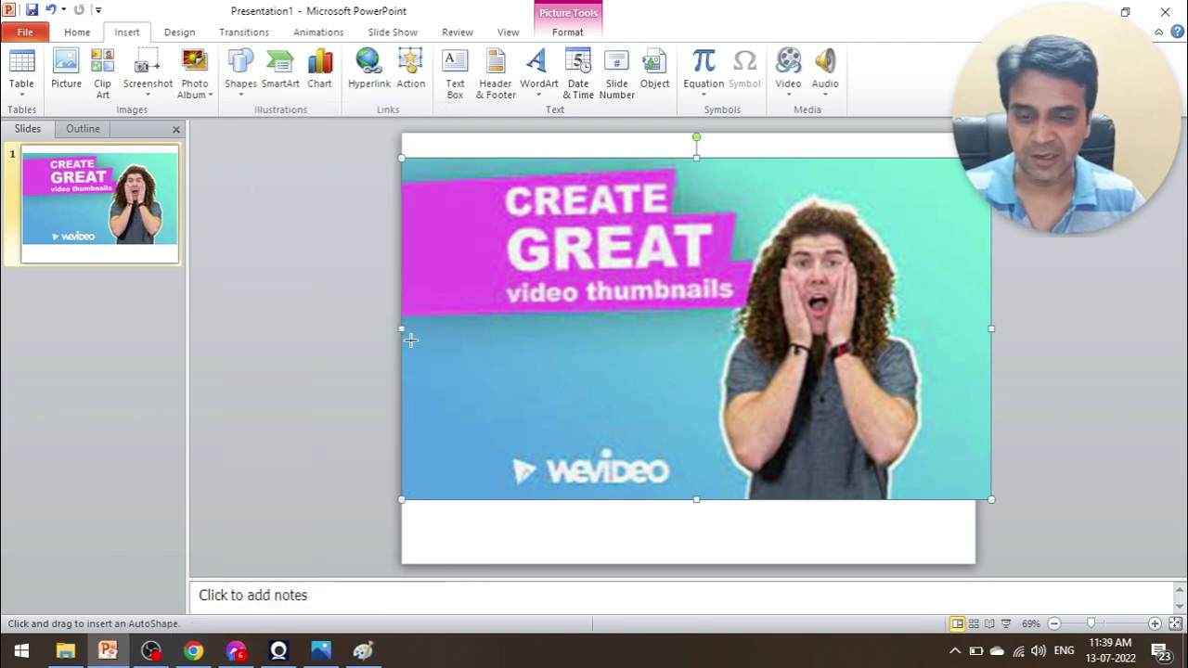
left_click_drag(418, 327, 681, 426)
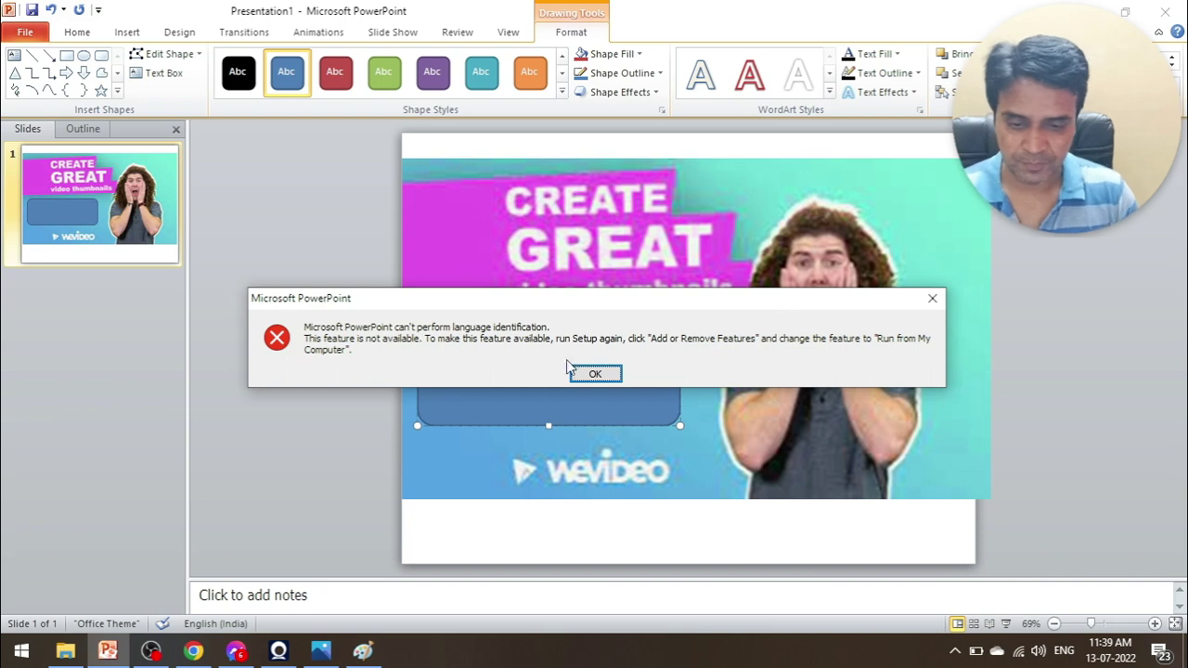
Step: Type the label text 'How to create video thumbnail', correcting the typos
left_click(594, 374)
type("ow n")
type("to c")
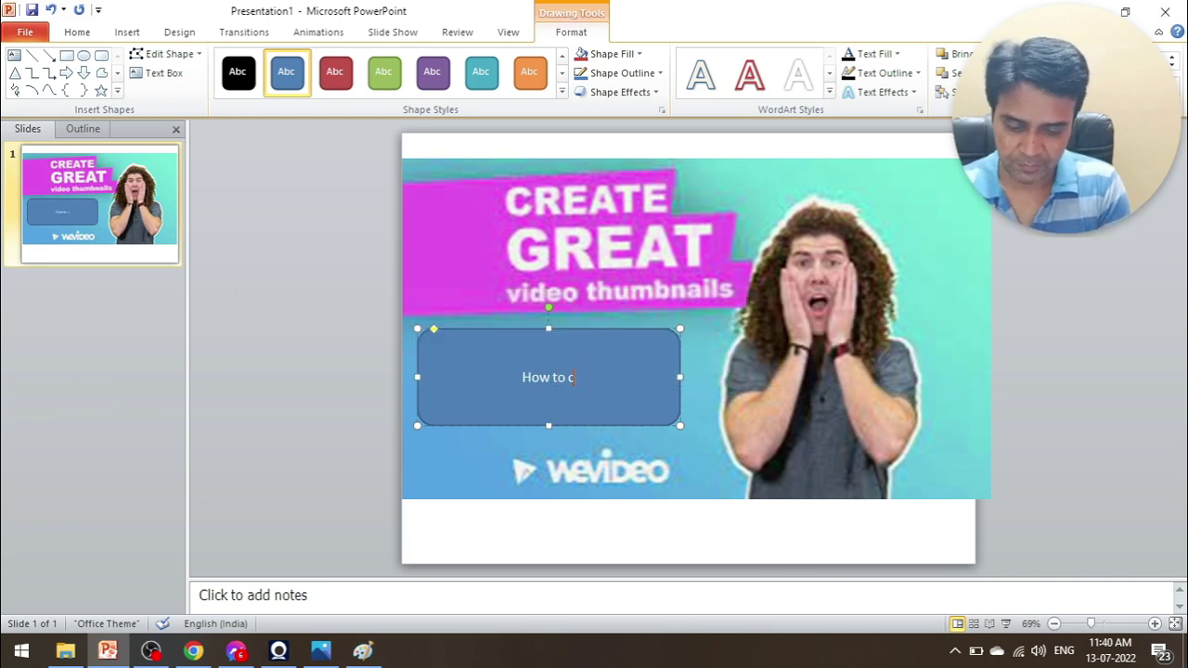
type("reate vide")
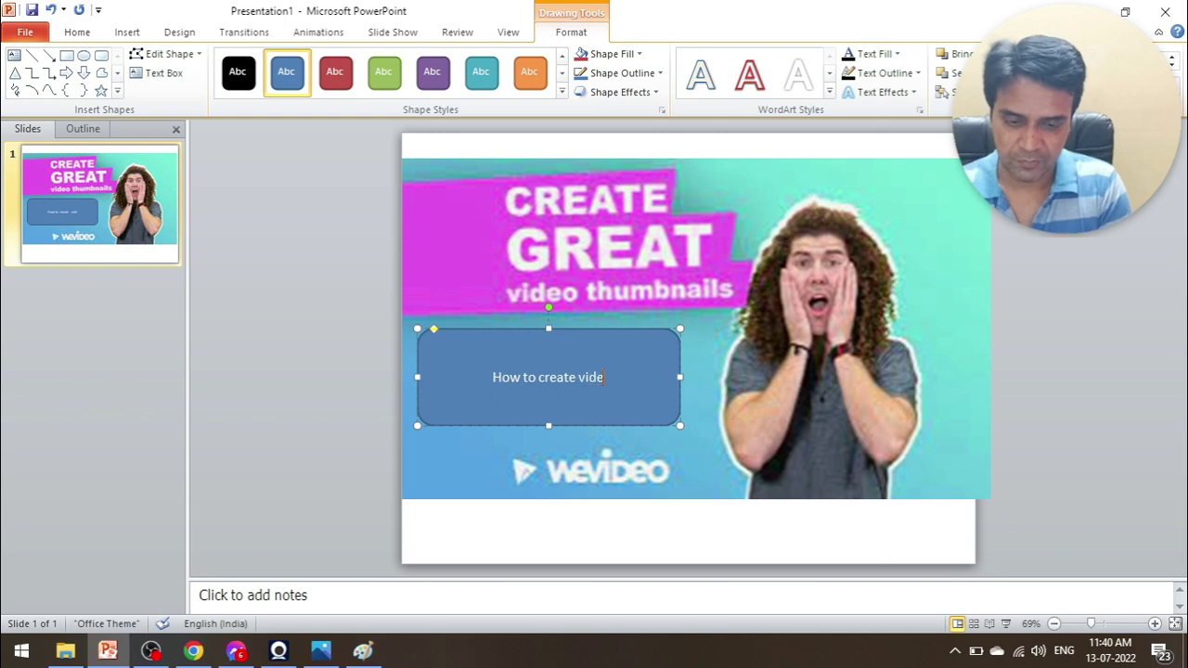
type("o thm")
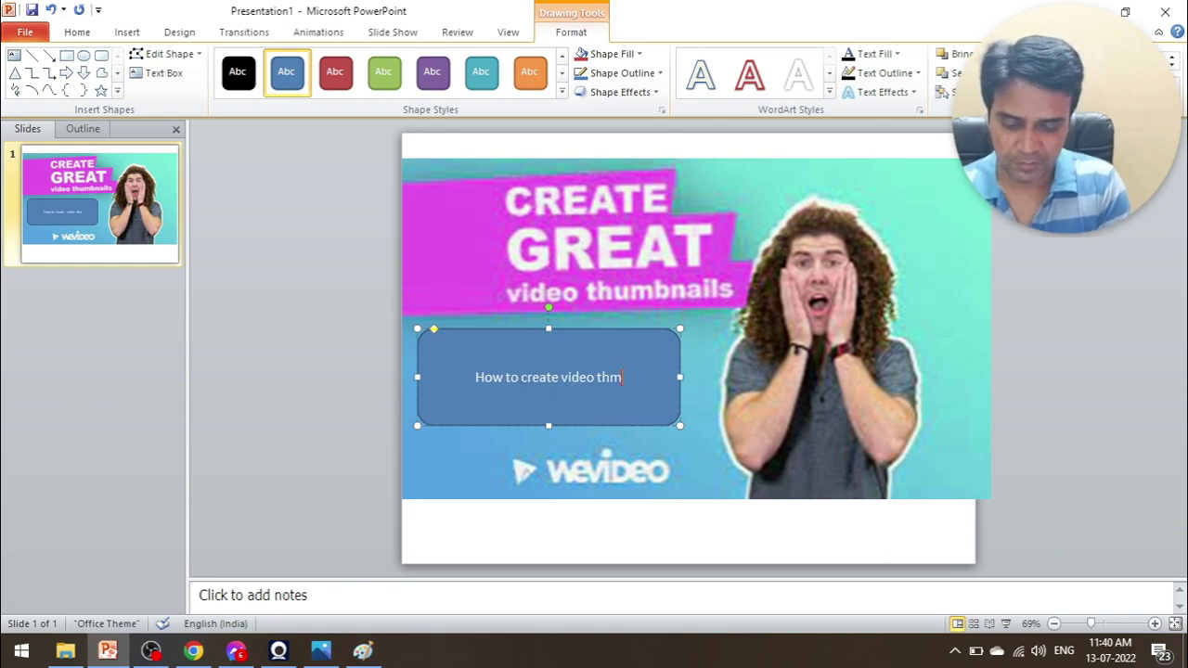
key("BackSpace")
type("ym")
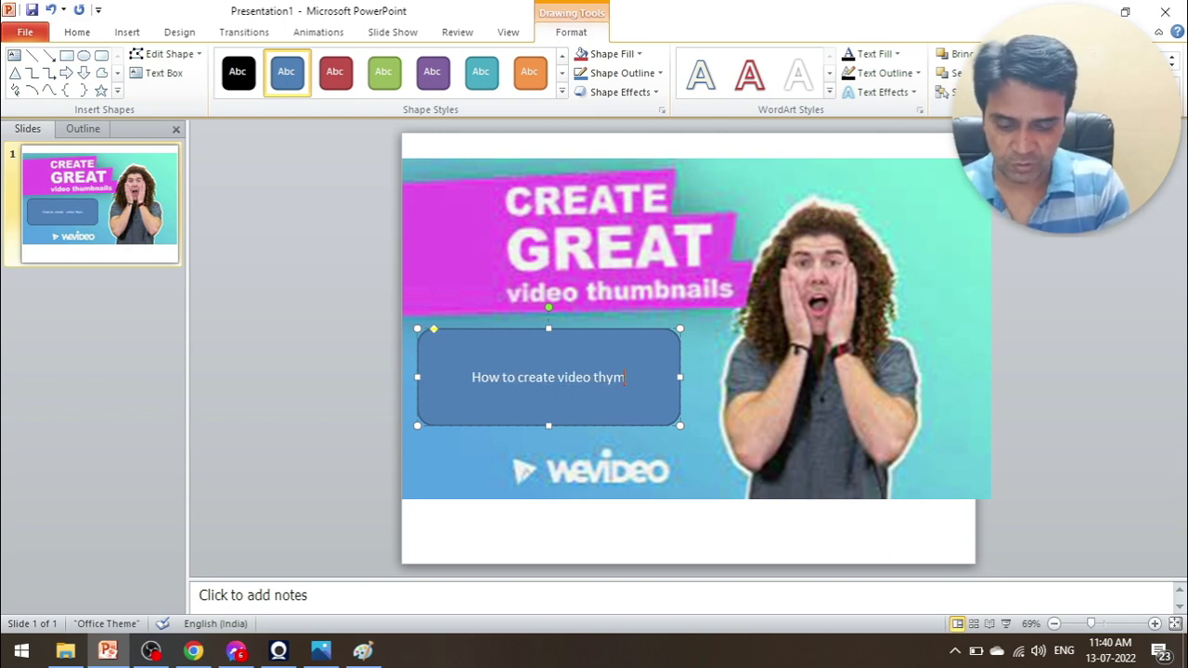
key("BackSpace")
key("BackSpace")
type("um")
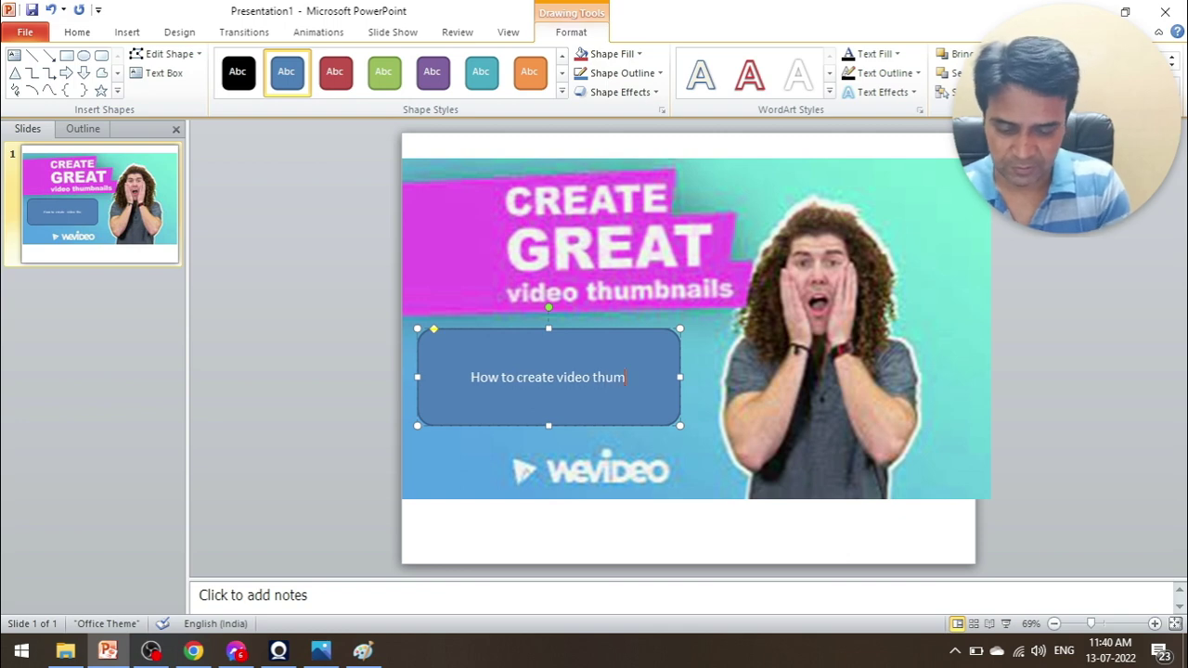
type("bnail")
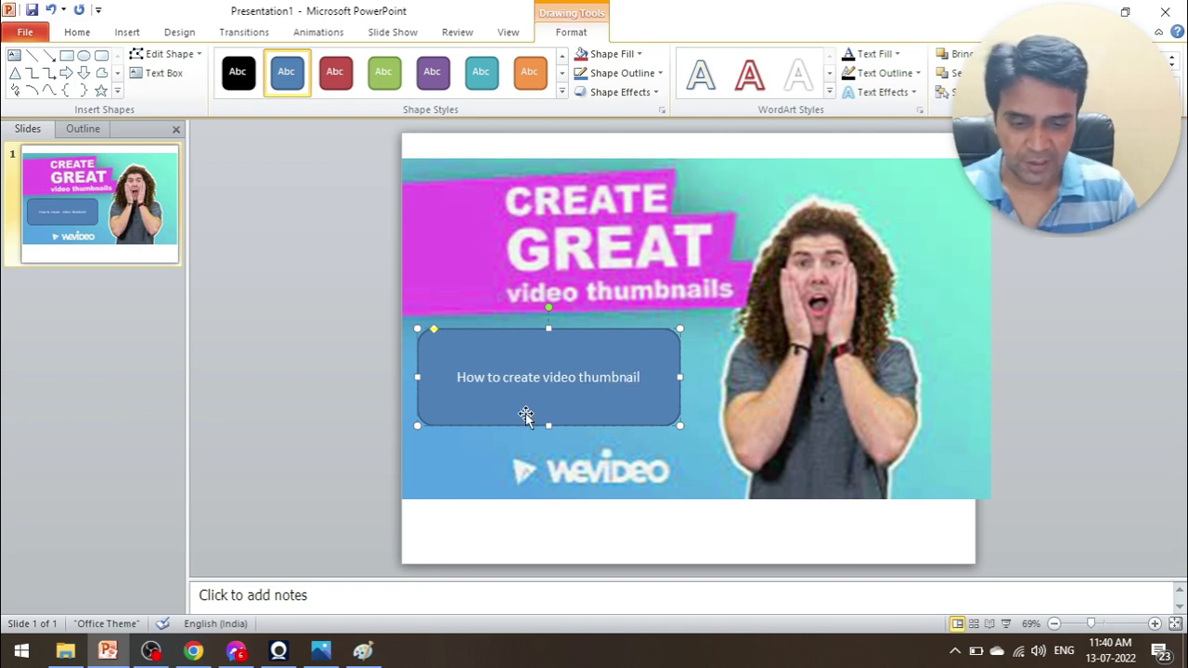
Step: Shift the label slightly right, tilt it counterclockwise, and select all its text
double_click(468, 377)
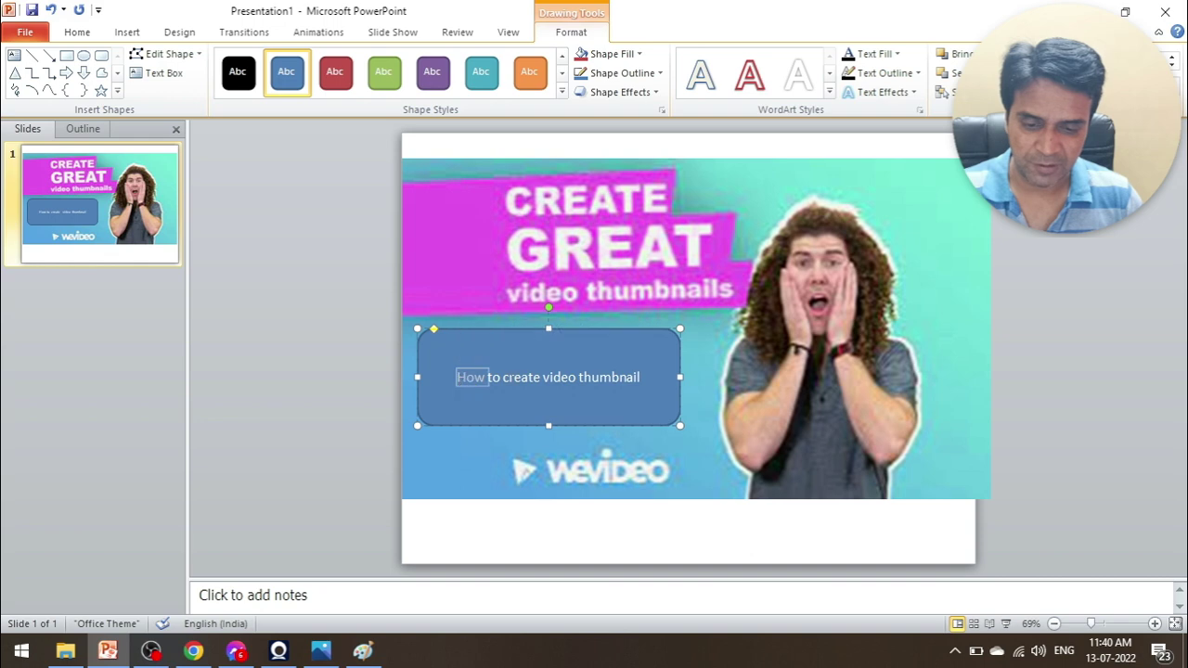
left_click(618, 376)
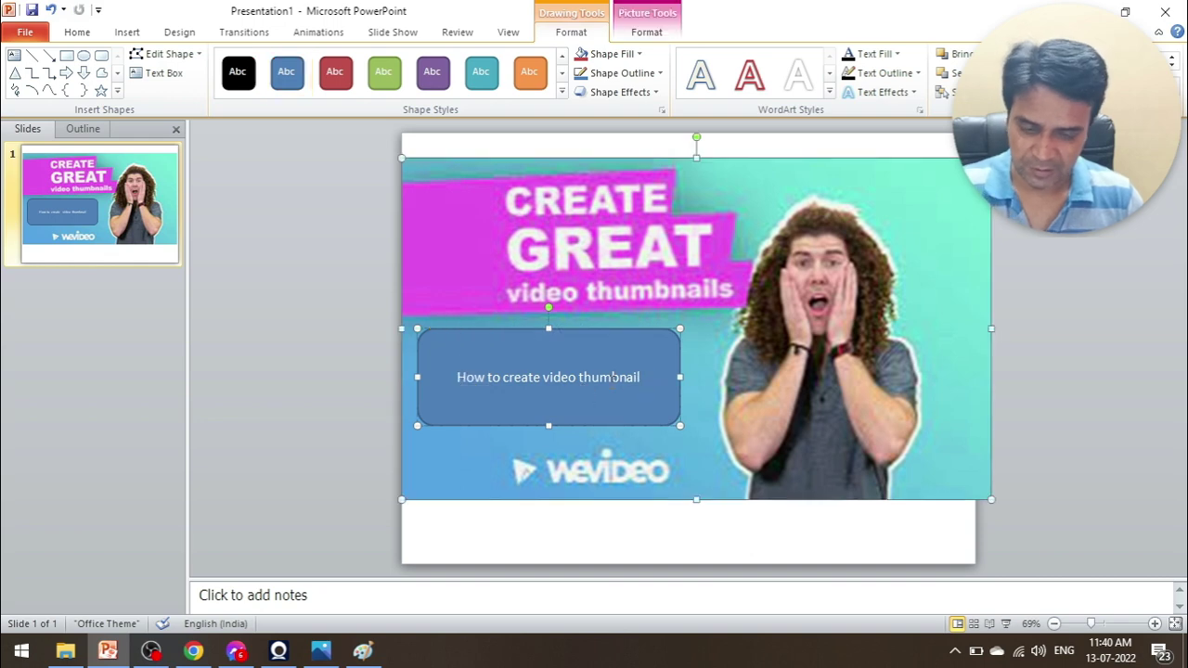
left_click_drag(458, 380, 473, 378)
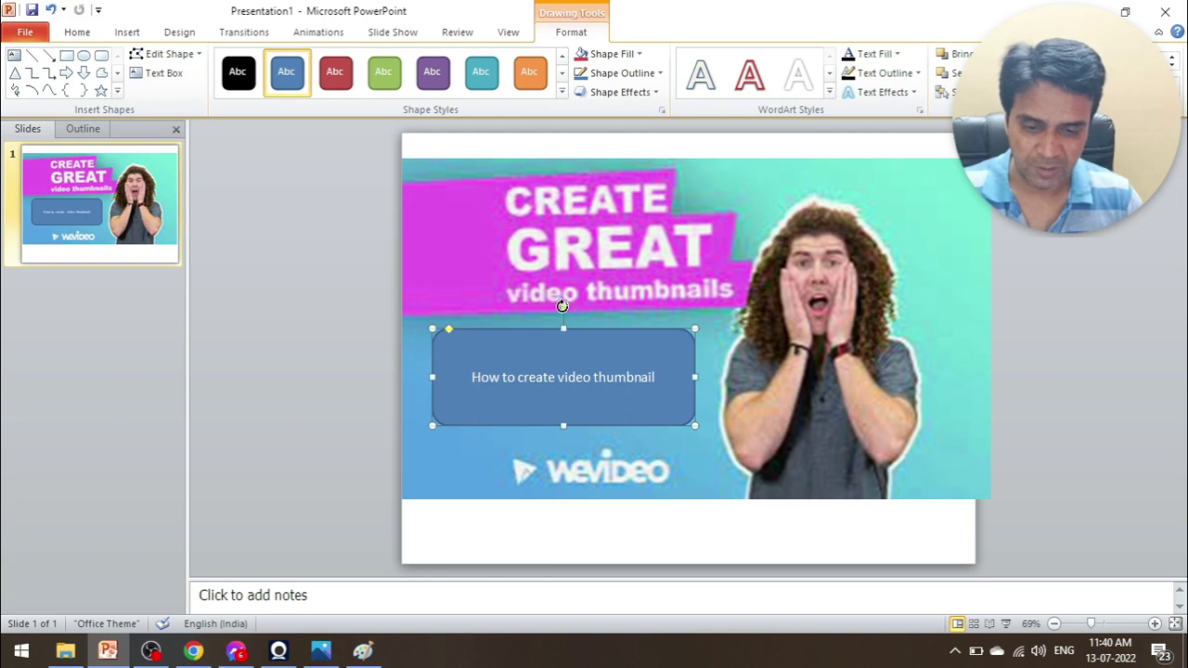
left_click_drag(563, 308, 543, 309)
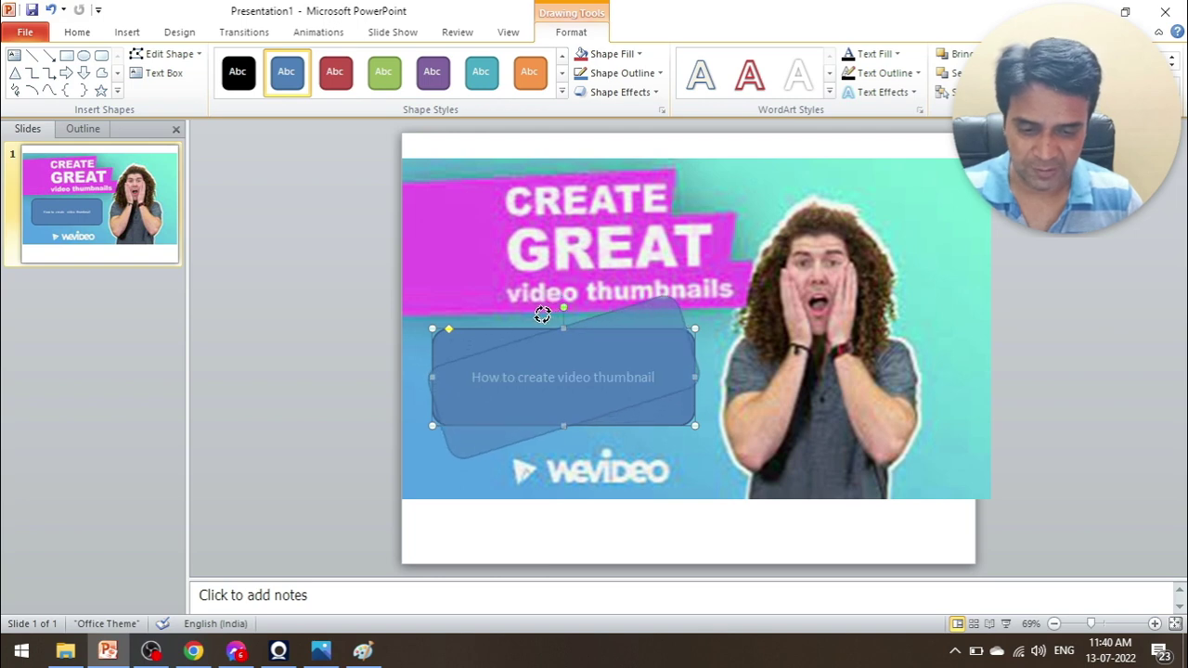
triple_click(473, 403)
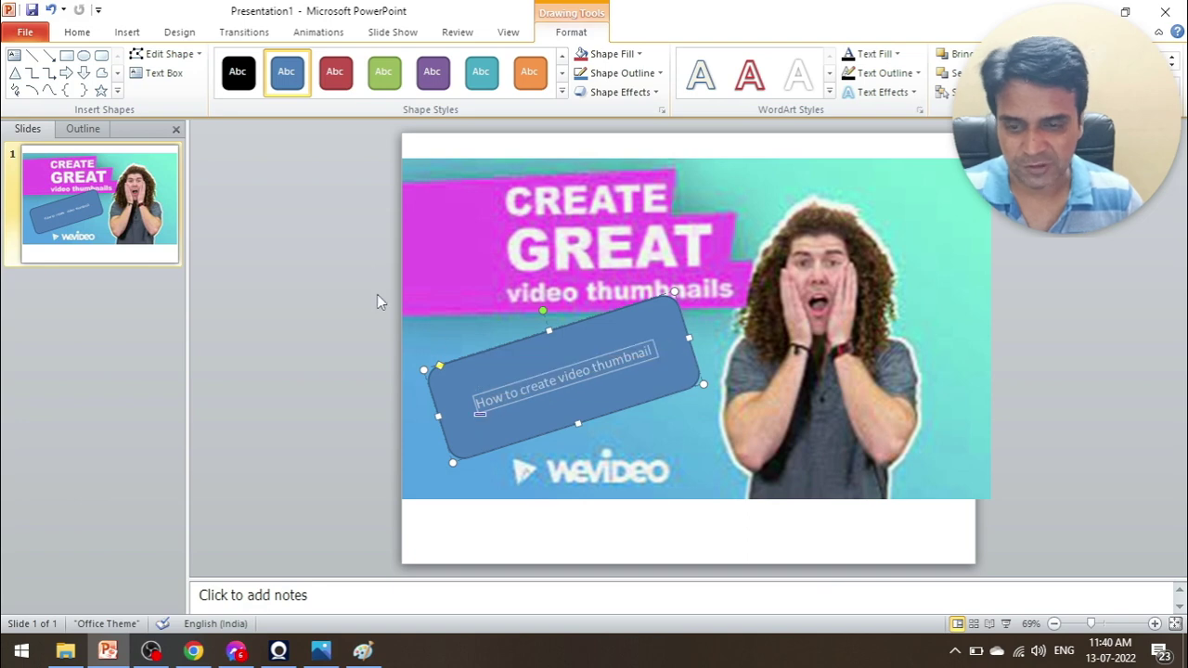
Step: Set the label text to 40 point in a light colour
left_click(76, 32)
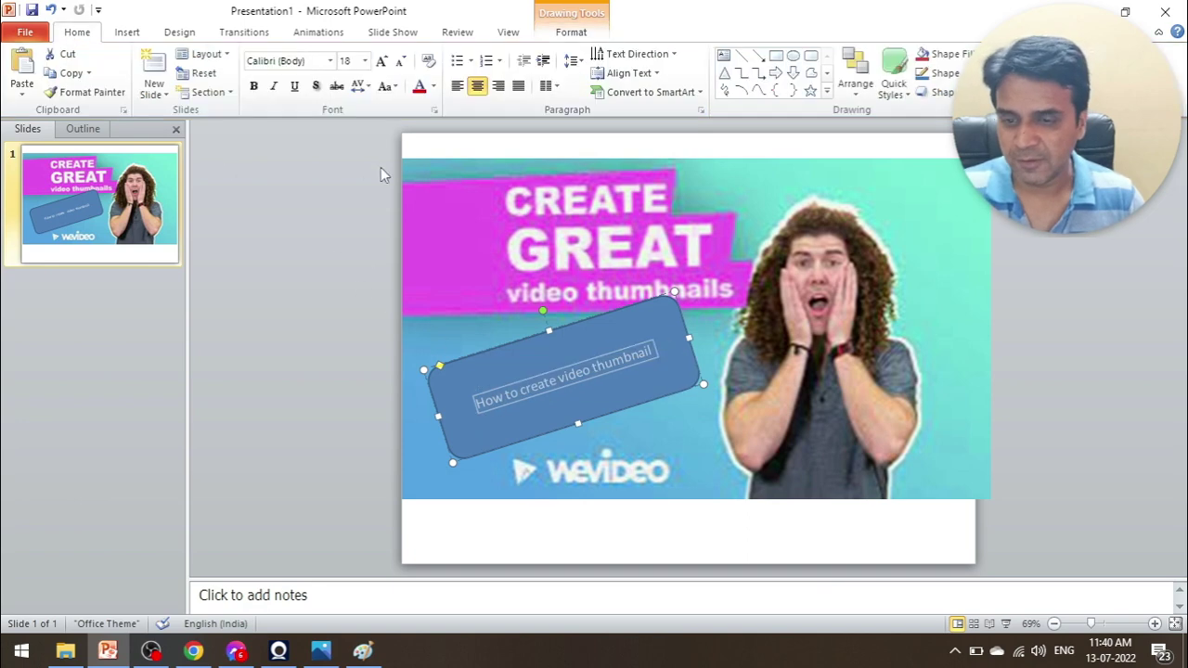
left_click(365, 60)
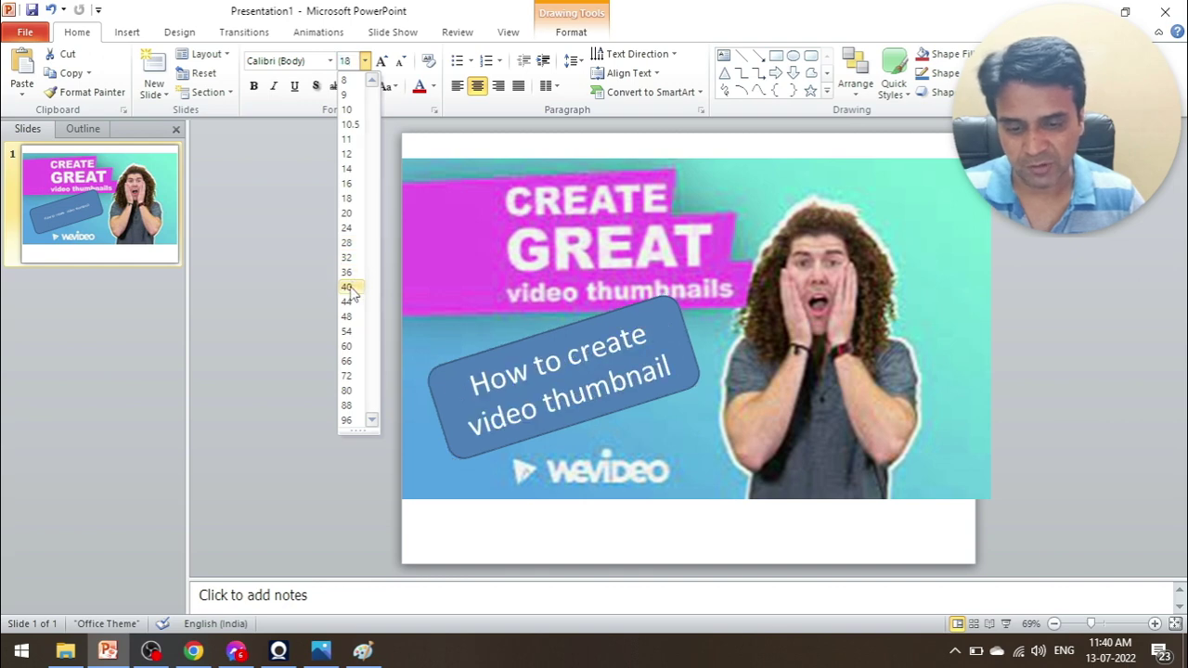
left_click(349, 288)
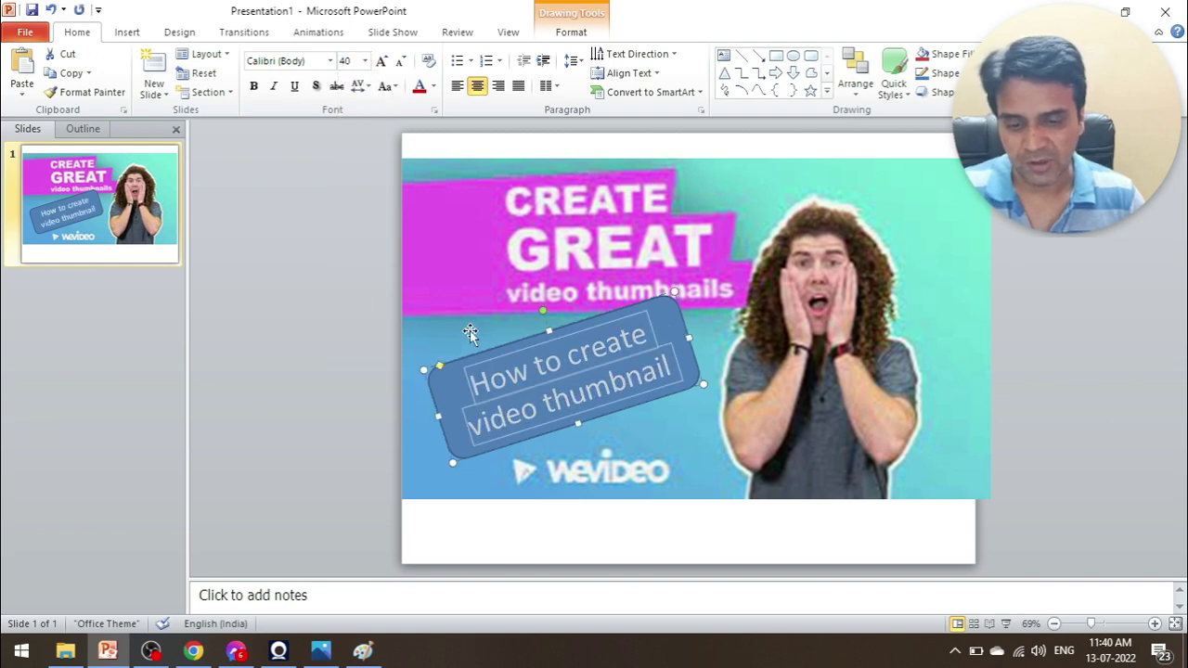
left_click(433, 86)
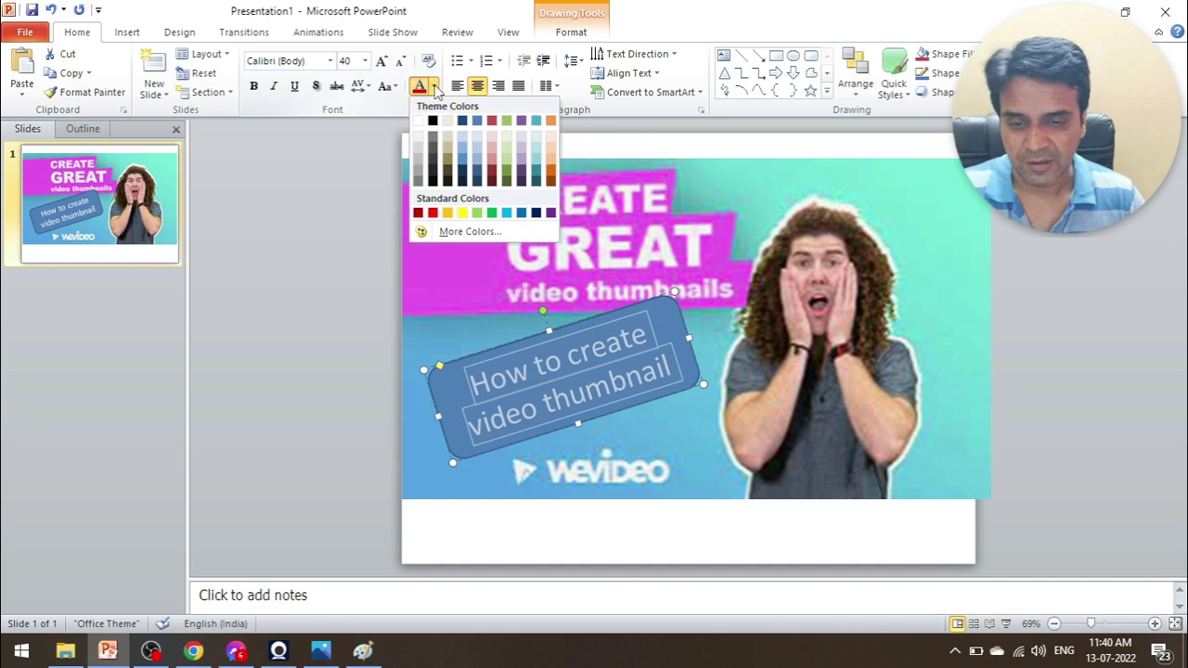
left_click(422, 134)
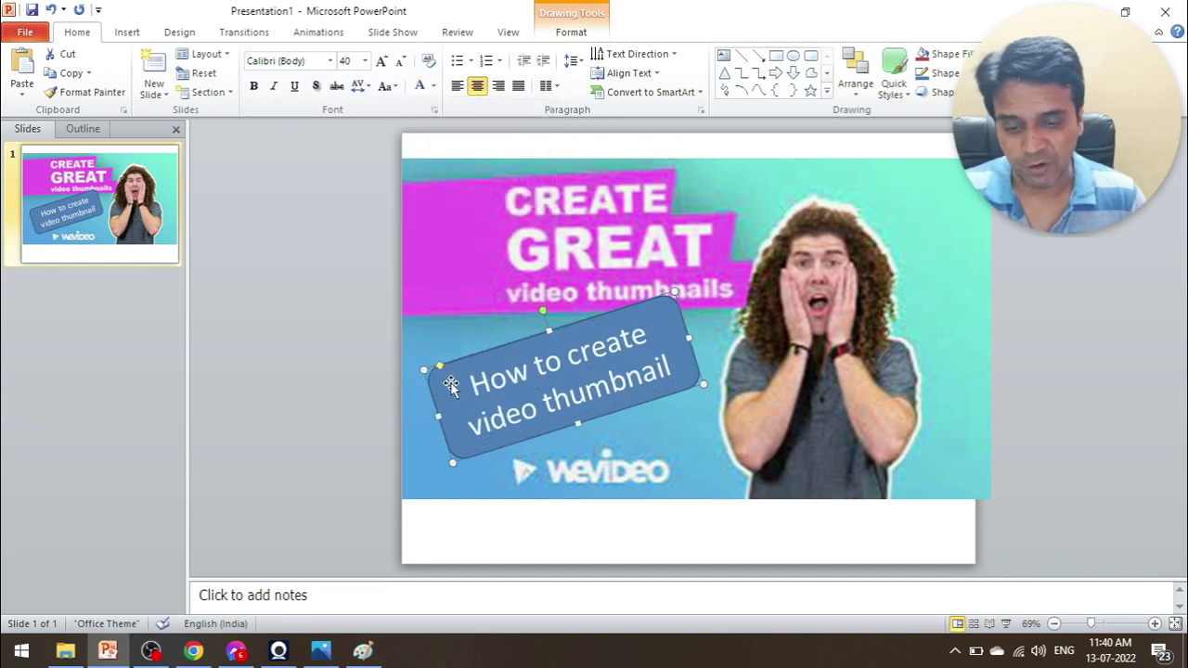
Step: Give the label a black shape style and make its text yellow
double_click(452, 382)
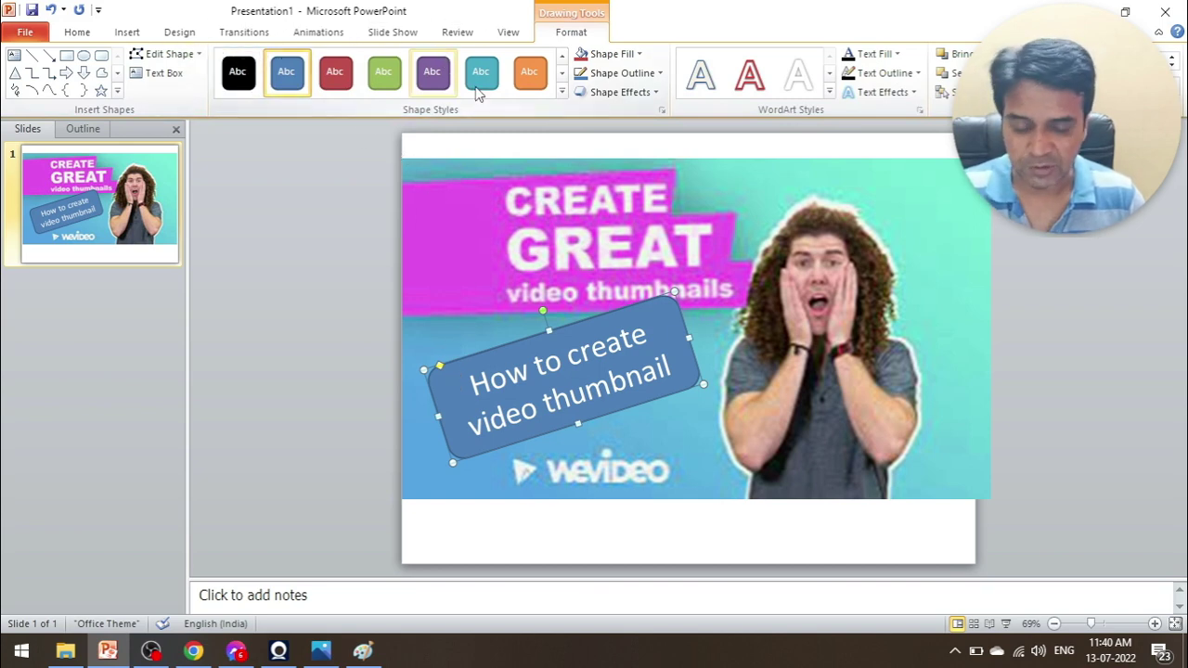
left_click(238, 76)
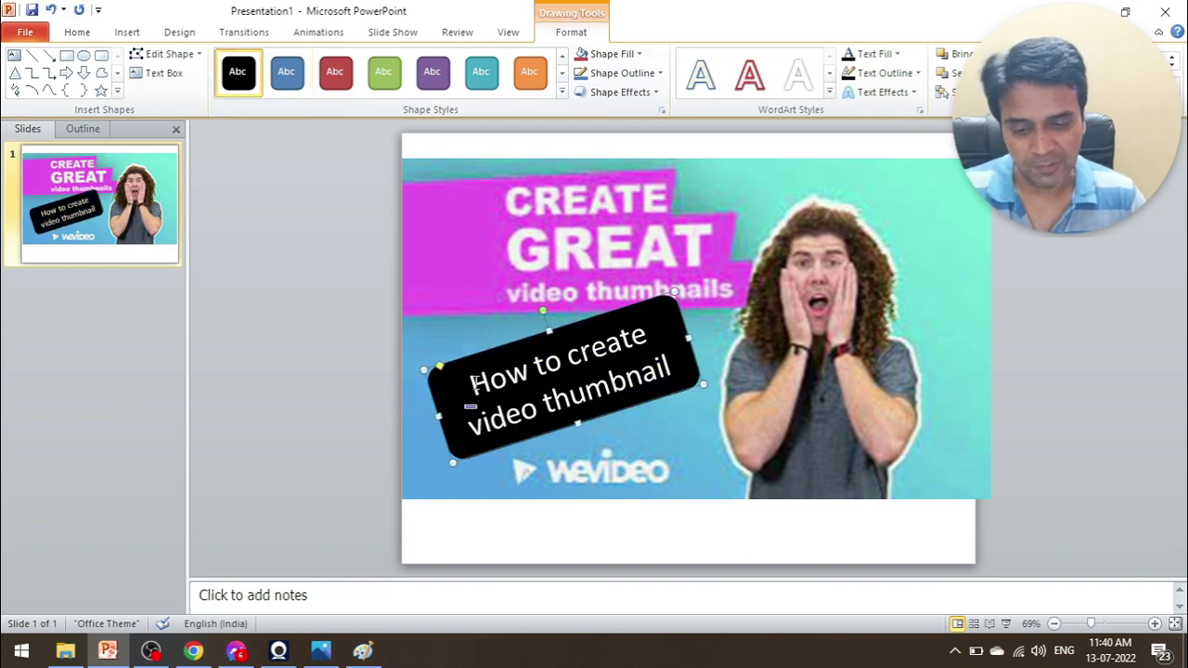
mouse_move(469, 381)
left_mouse_down()
mouse_move(548, 401)
mouse_move(584, 394)
left_mouse_up()
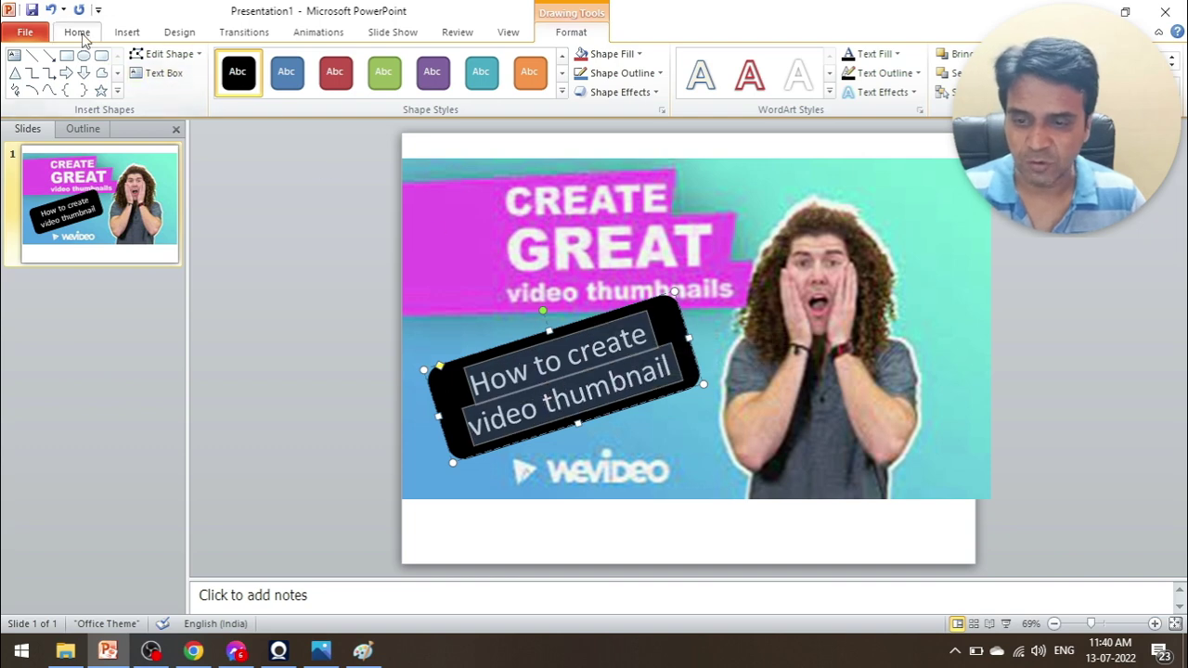
left_click(78, 32)
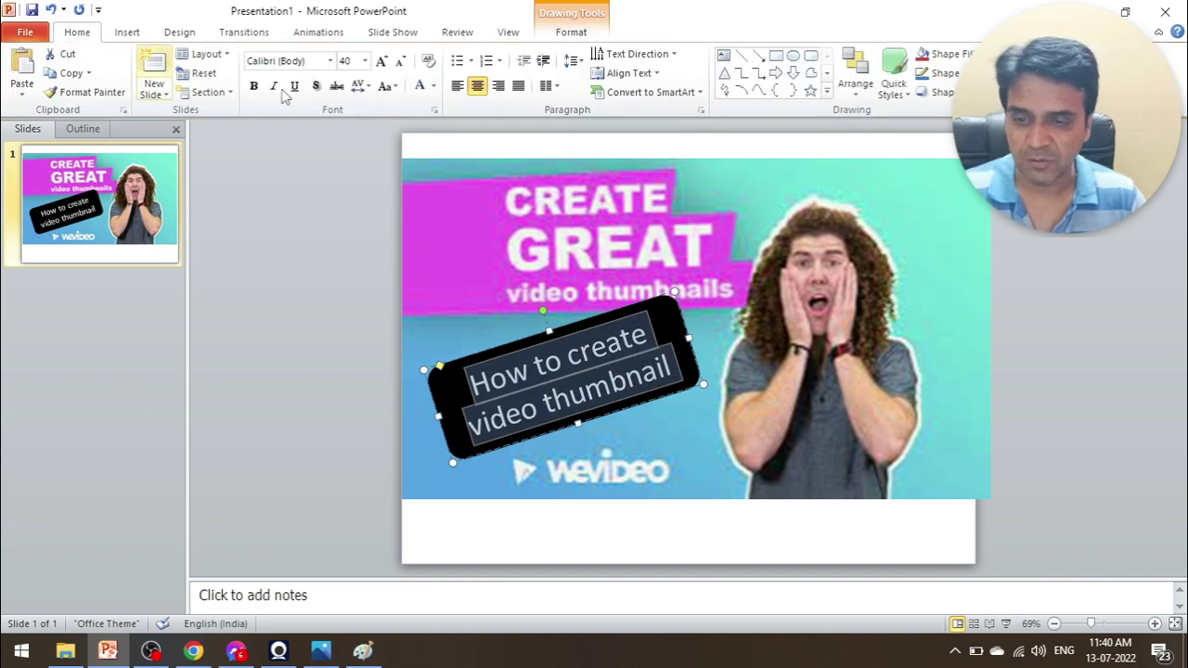
left_click(433, 87)
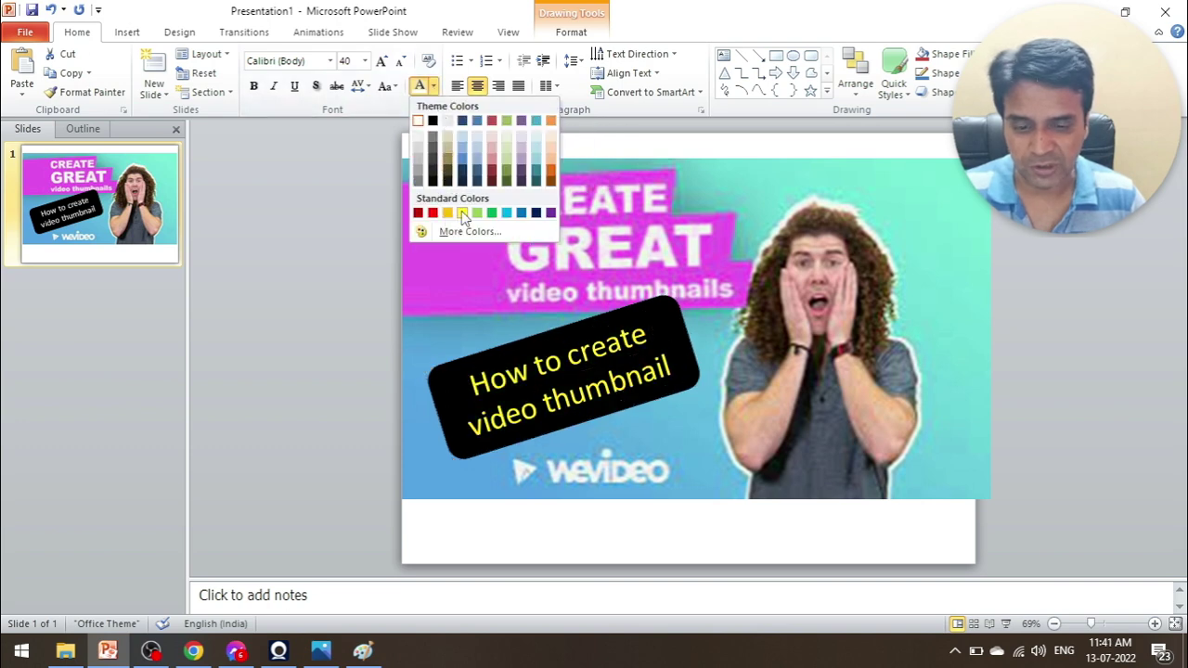
left_click(462, 214)
left_click(655, 411)
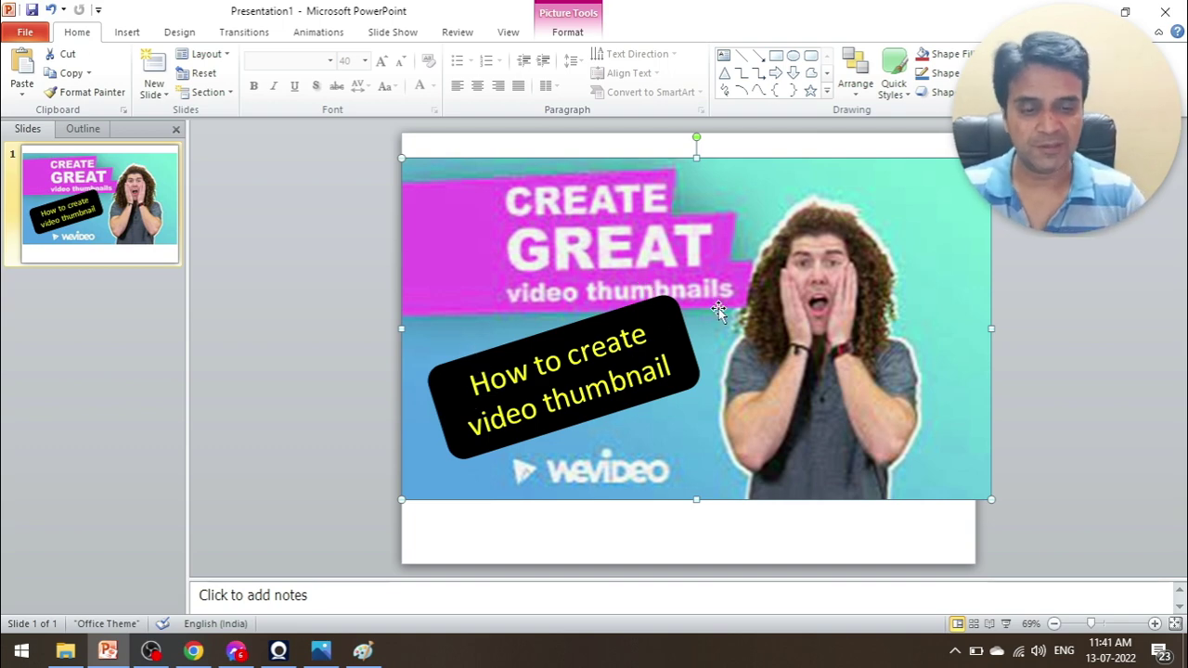
Step: Stretch the picture out to the top, left, right and bottom slide edges, then return to Paint
left_click_drag(696, 151, 695, 133)
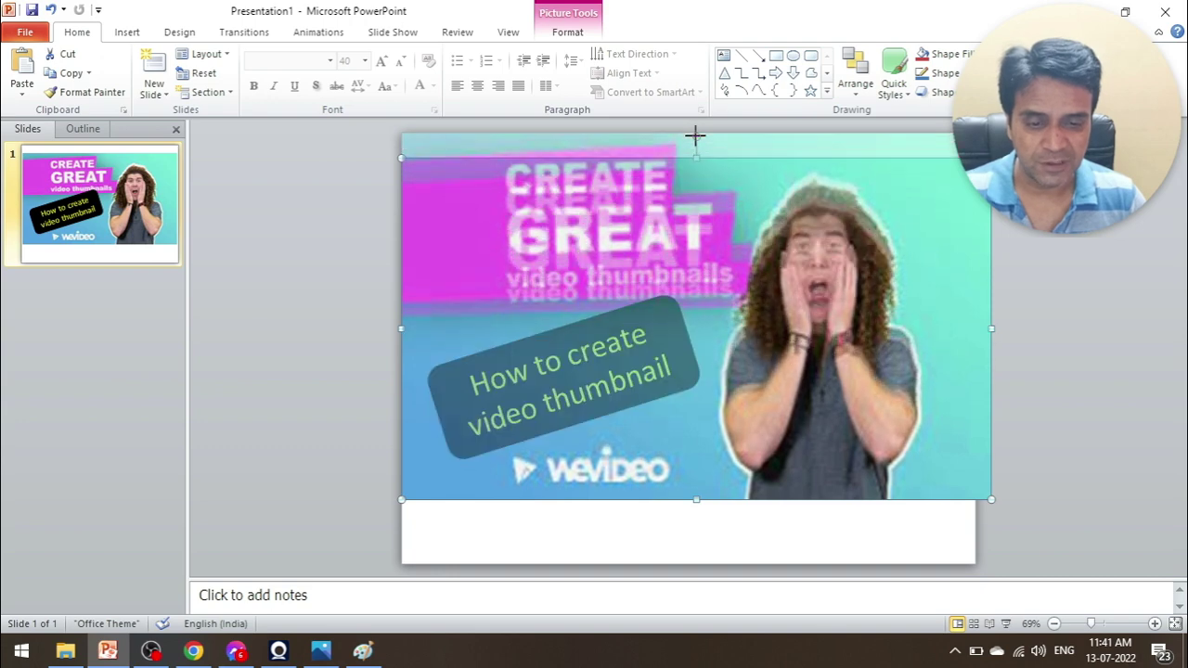
left_click_drag(394, 321, 257, 319)
left_click_drag(1014, 315, 1093, 315)
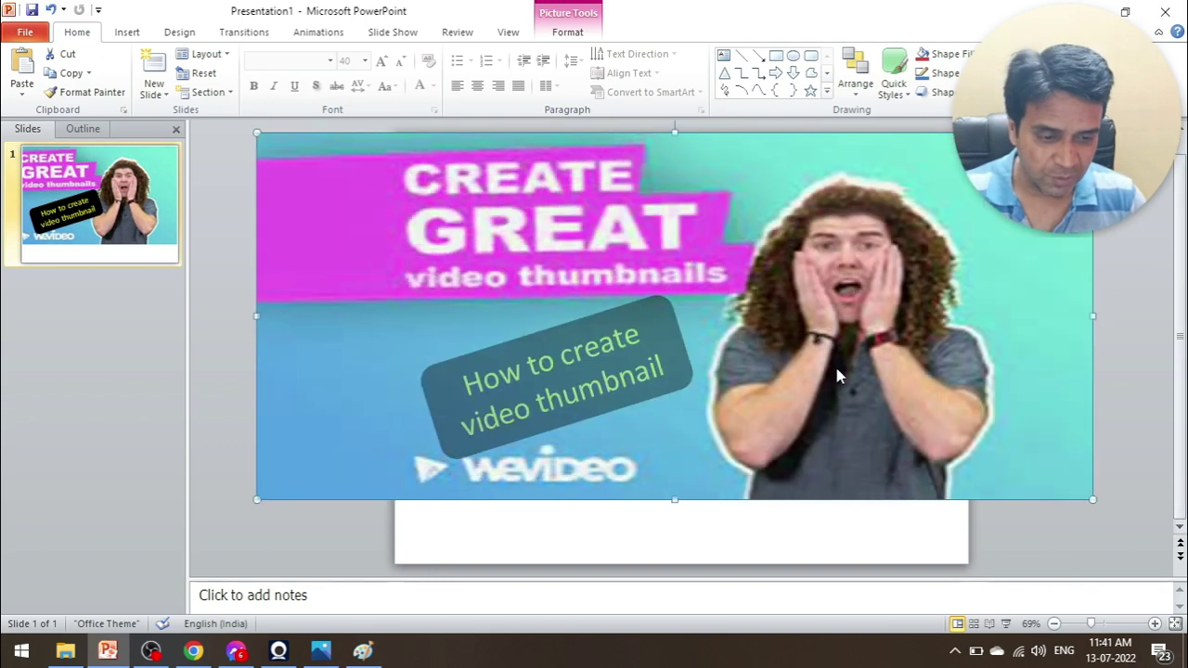
left_click_drag(673, 502, 679, 564)
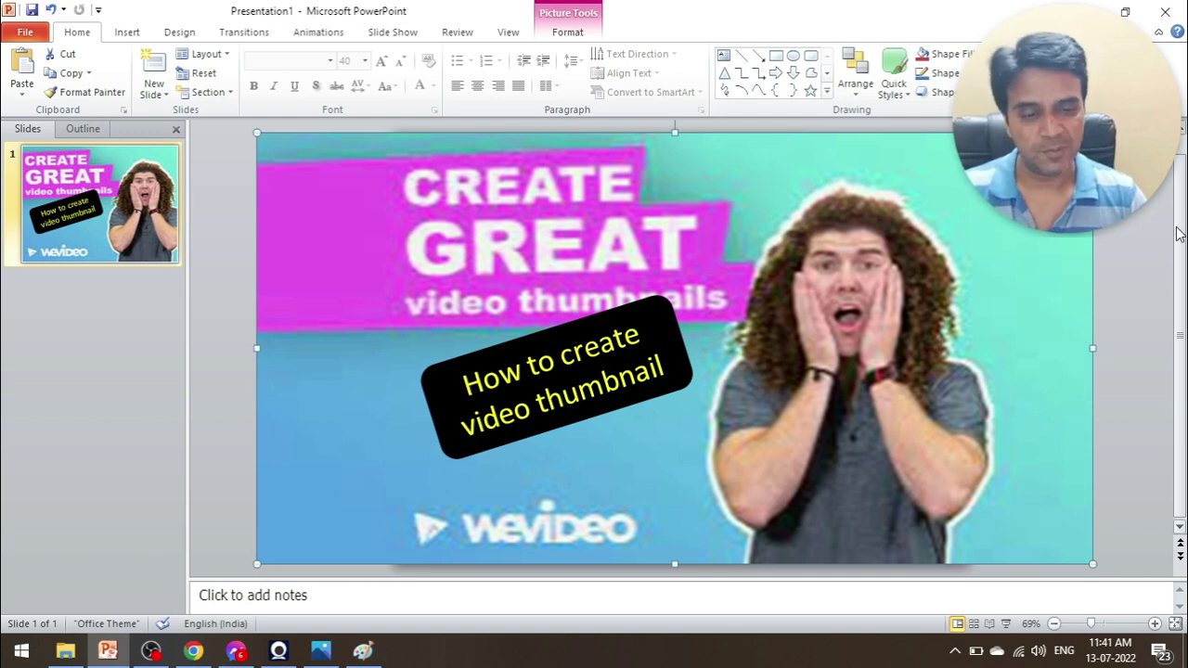
left_click(1148, 258)
left_click(836, 252)
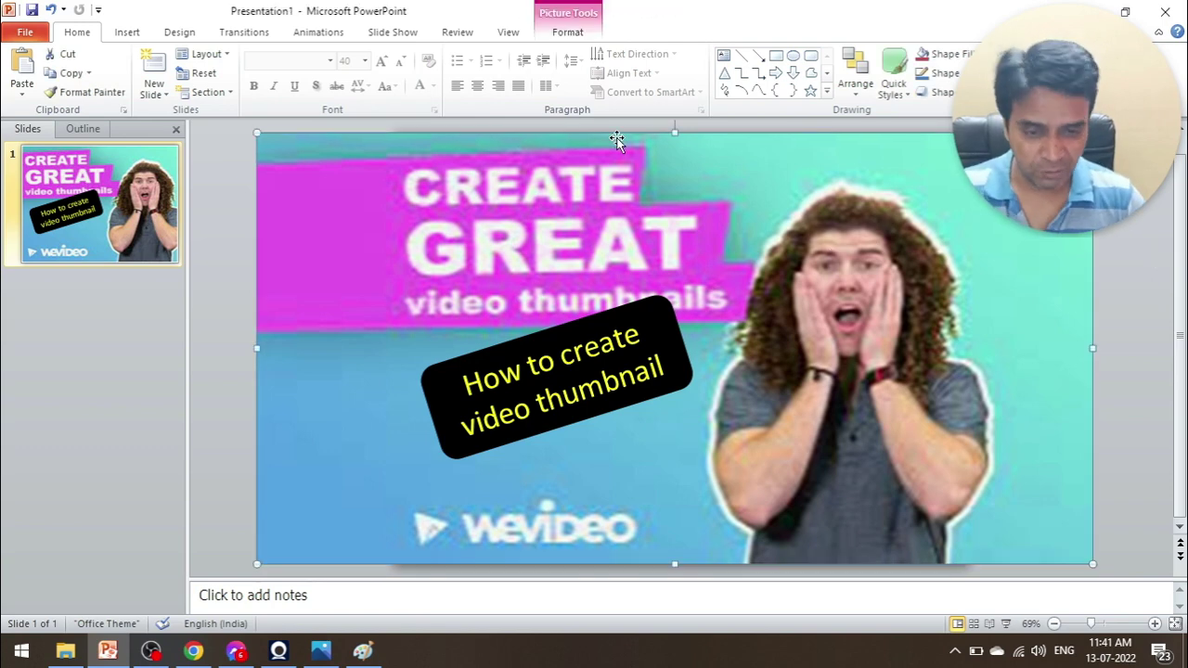
left_click(1142, 234)
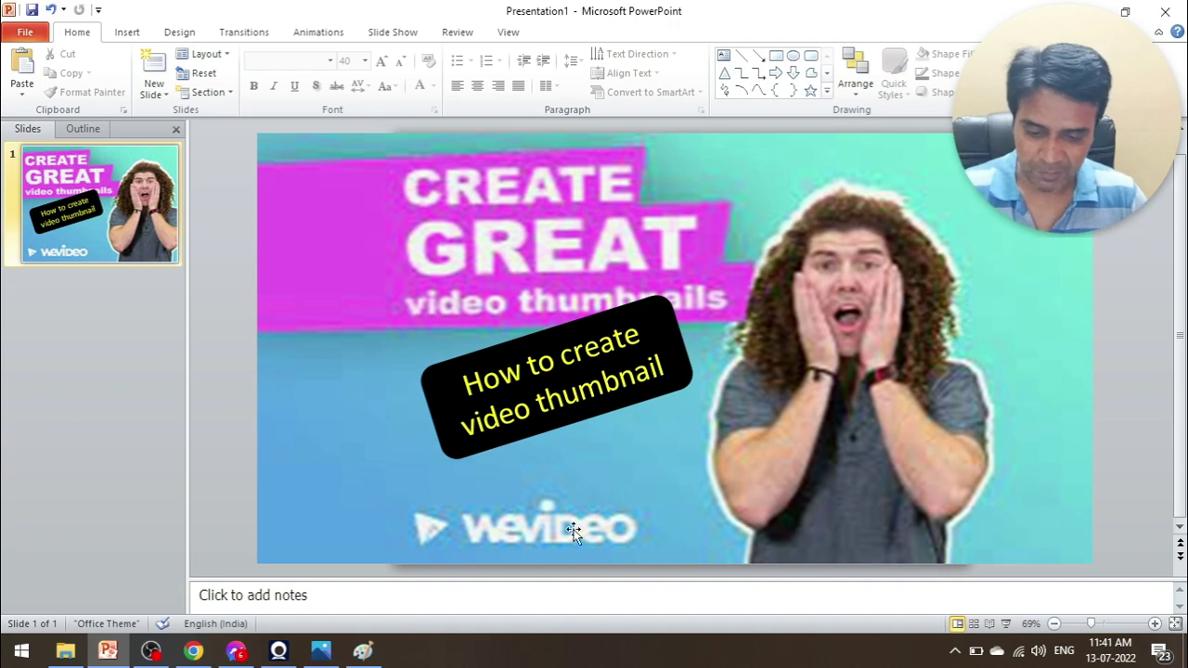
left_click(377, 648)
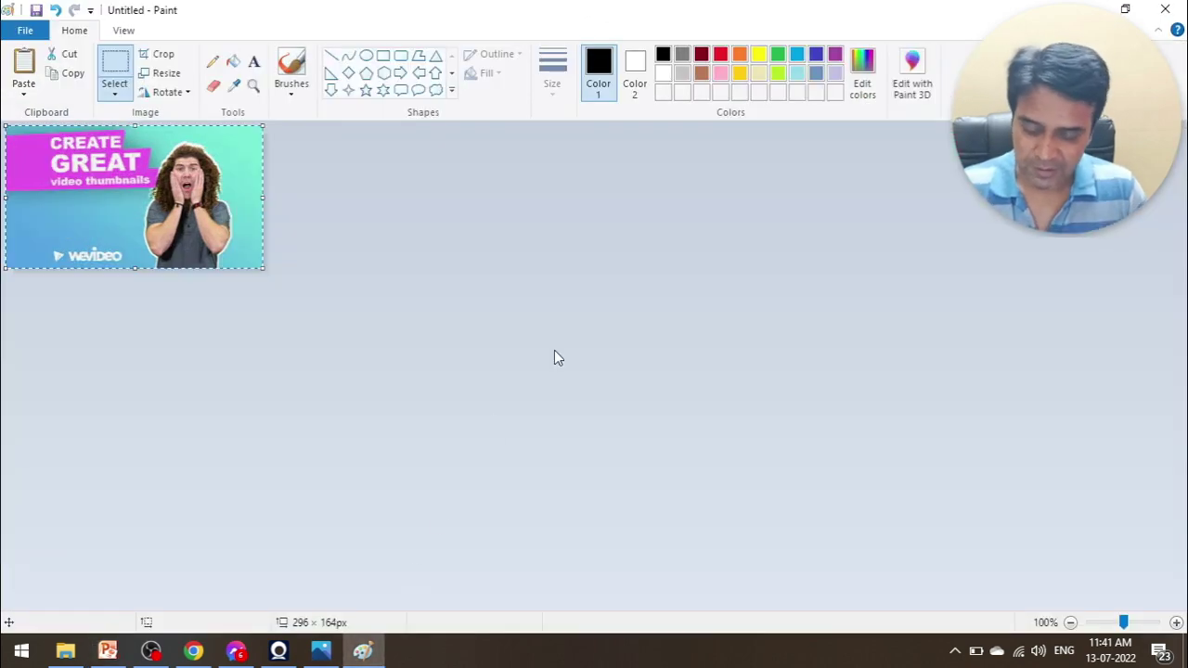
Step: Paste the PowerPoint screenshot, crop the canvas to it, and select the thumbnail area
key("ctrl+v")
left_click_drag(714, 442, 648, 323)
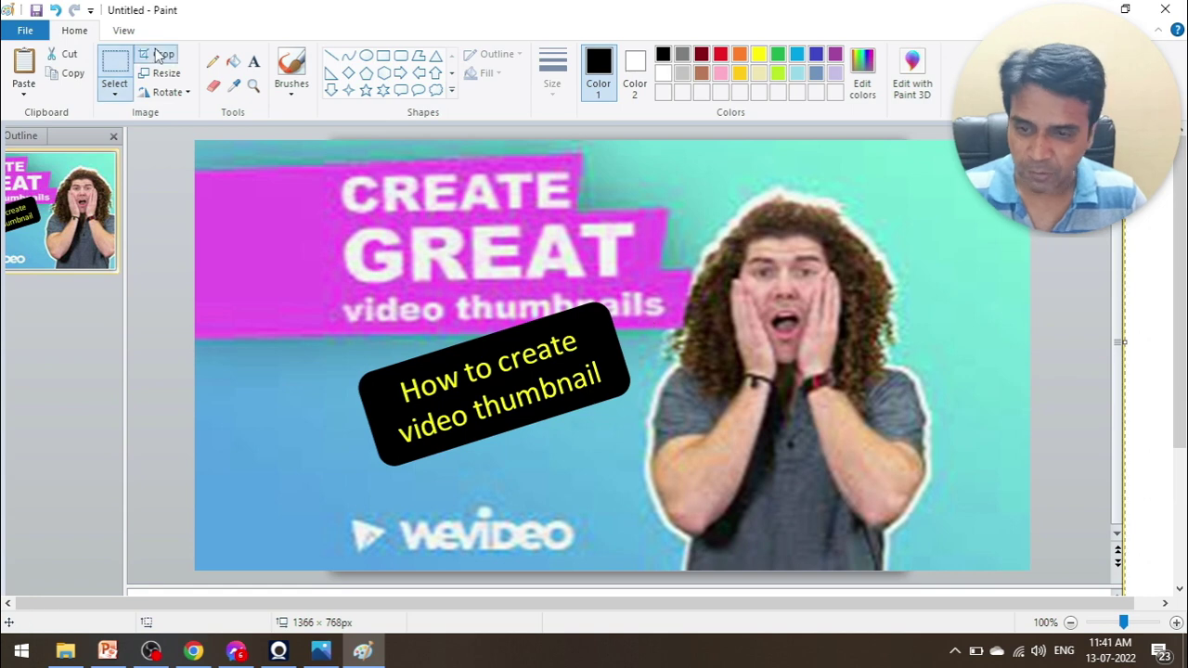
left_click(160, 53)
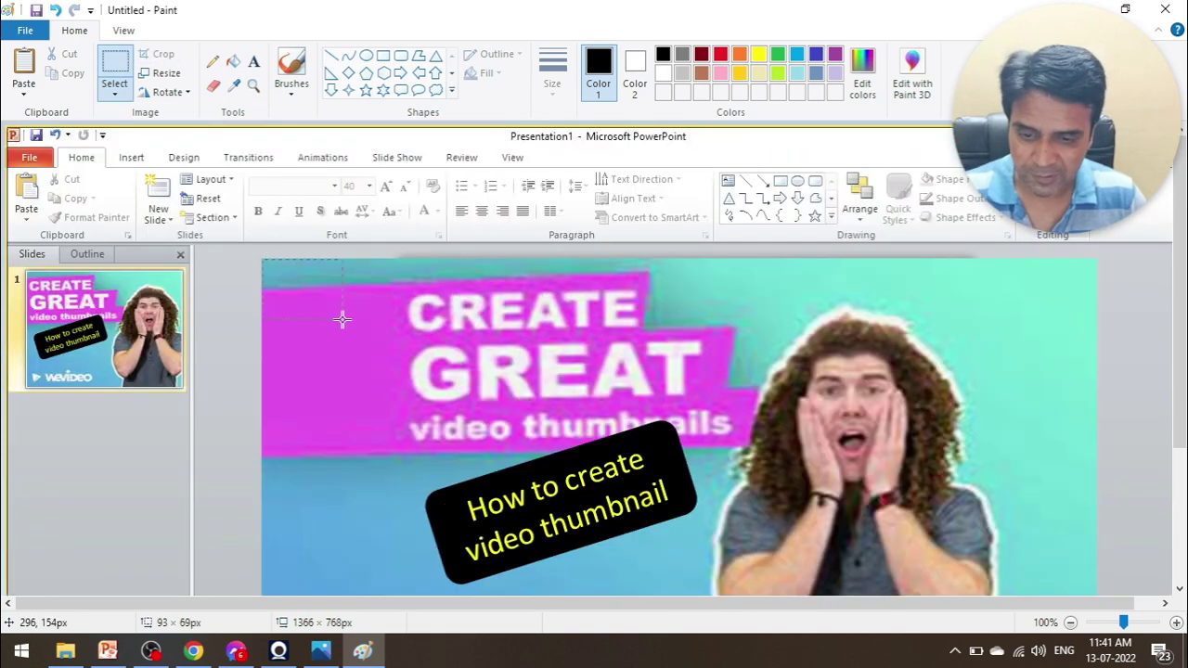
scroll(511, 380, "down", 3)
left_click_drag(475, 364, 948, 473)
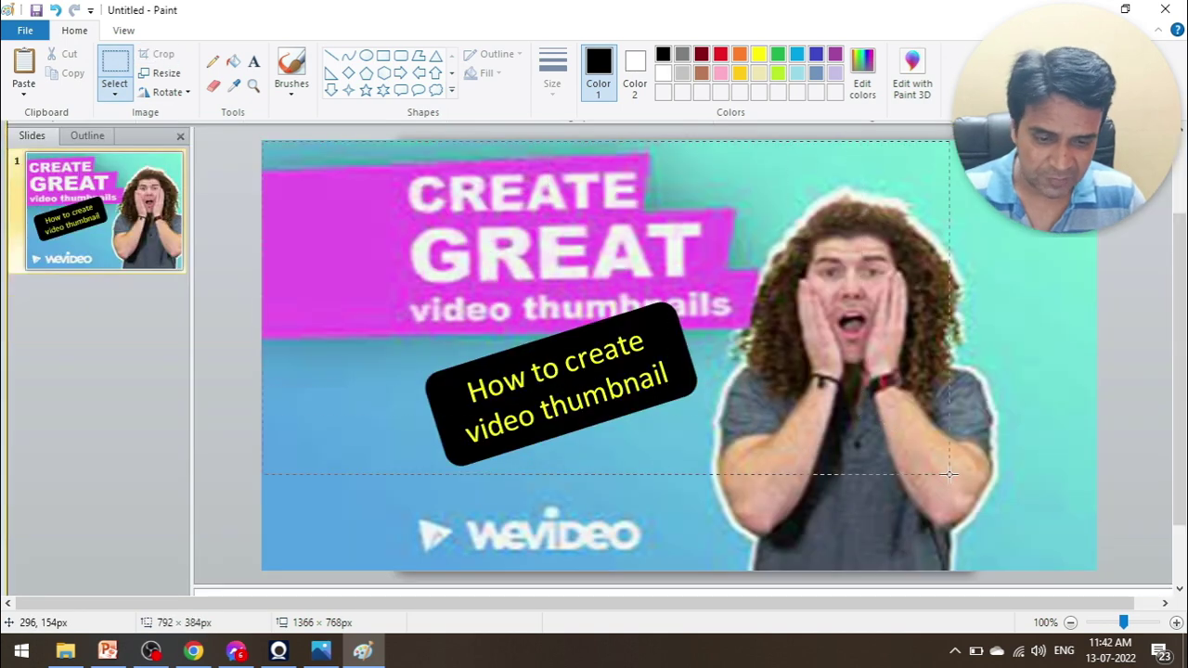
mouse_move(1043, 523)
left_mouse_down()
mouse_move(1092, 567)
mouse_move(1098, 527)
left_mouse_up()
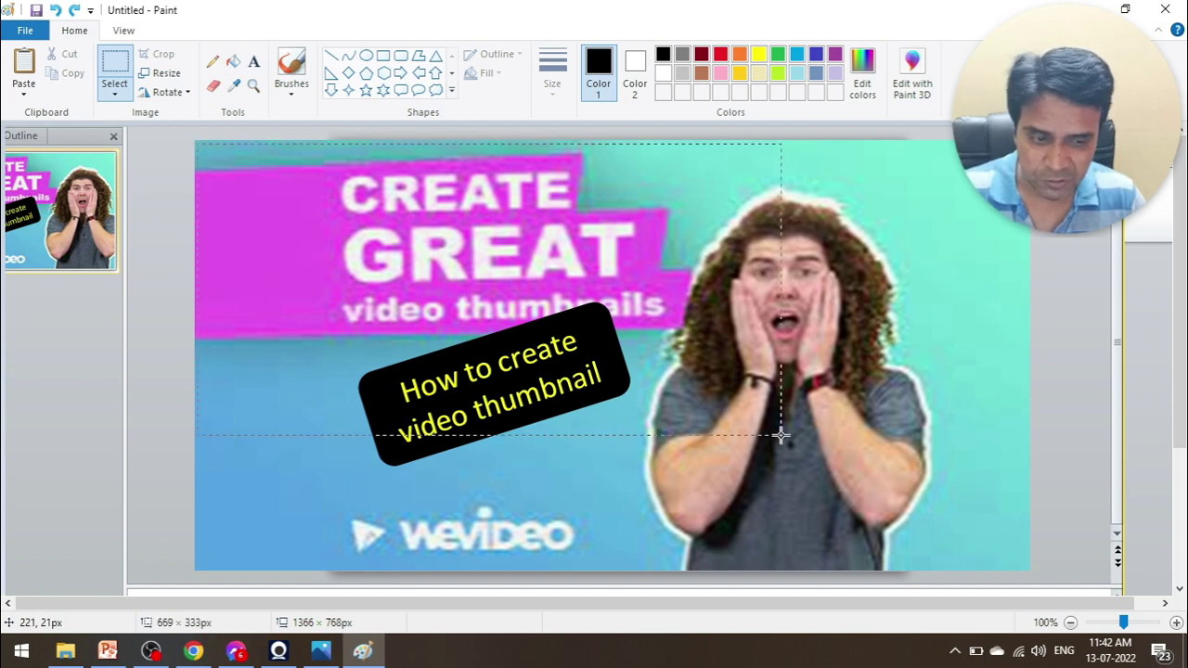
Step: Cut the thumbnail, start a new image with Don't Save, and paste it in
left_click_drag(1025, 566, 1024, 560)
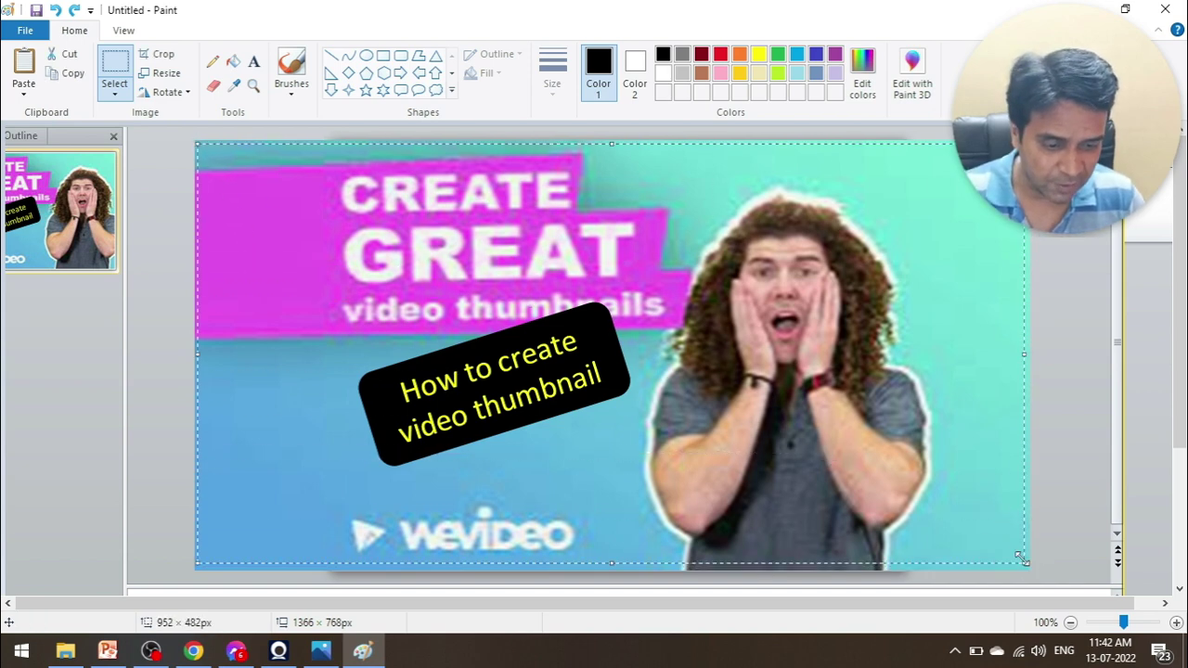
key("Delete")
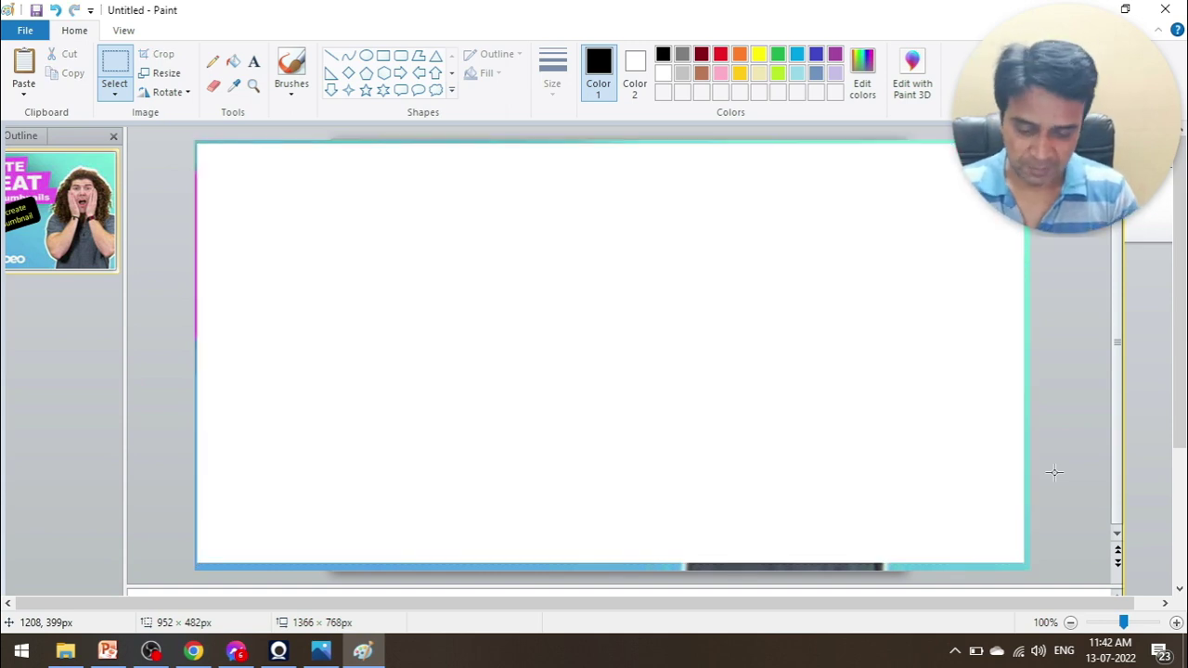
key("ctrl+n")
key("Tab")
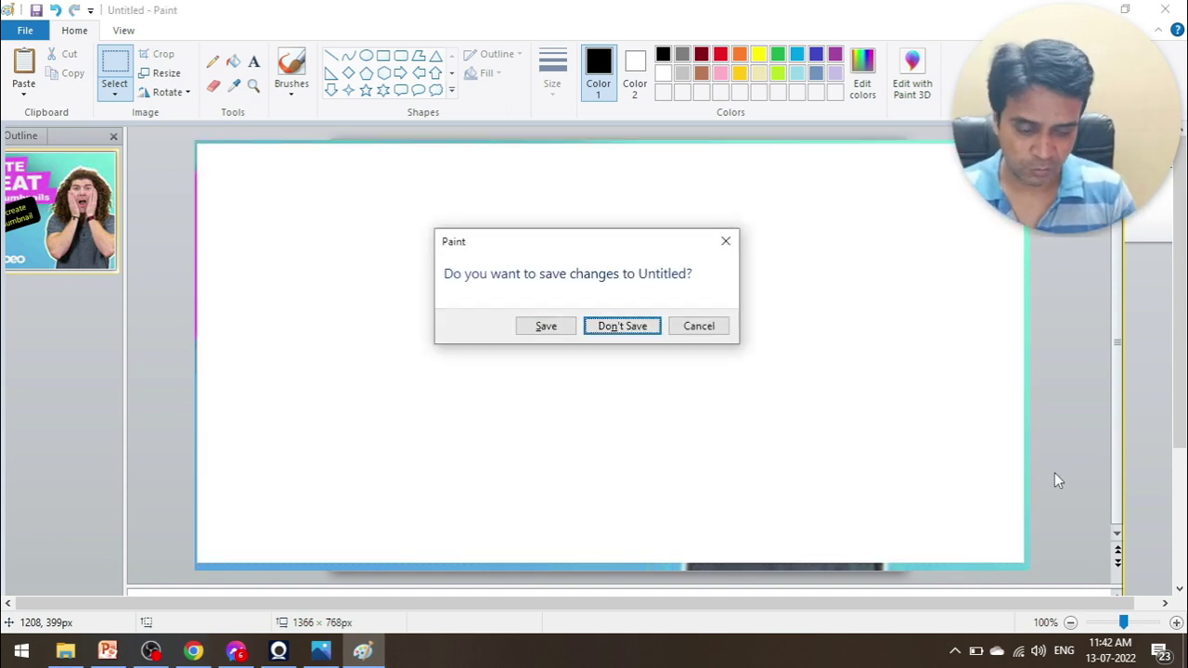
key("Return")
key("ctrl+v")
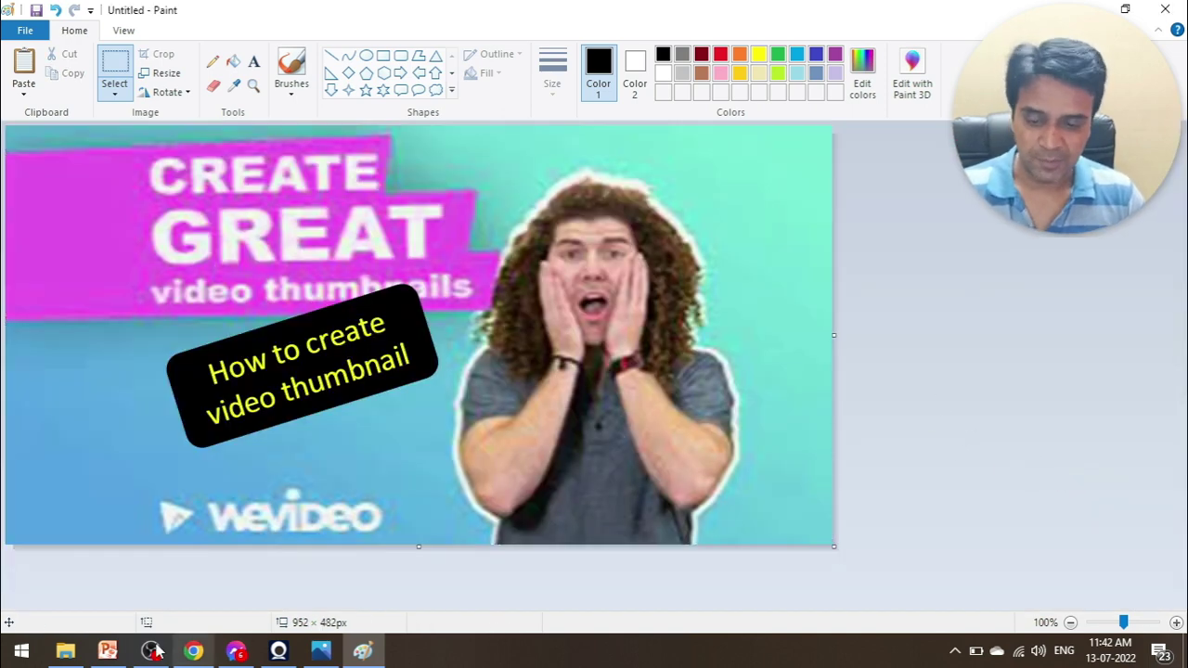
Step: Bring PowerPoint's Presentation1 with the finished thumbnail slide to the front
left_click(108, 650)
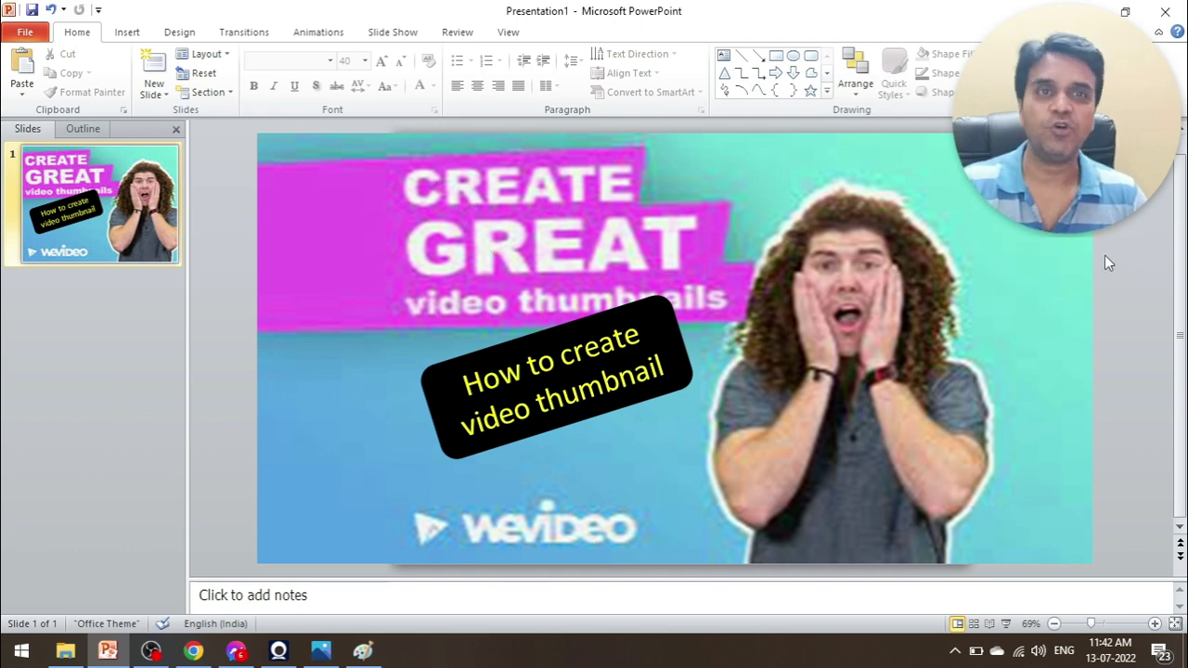
Step: Save the Paint thumbnail to the Desktop as 'video thmbnail' PNG
left_click(362, 650)
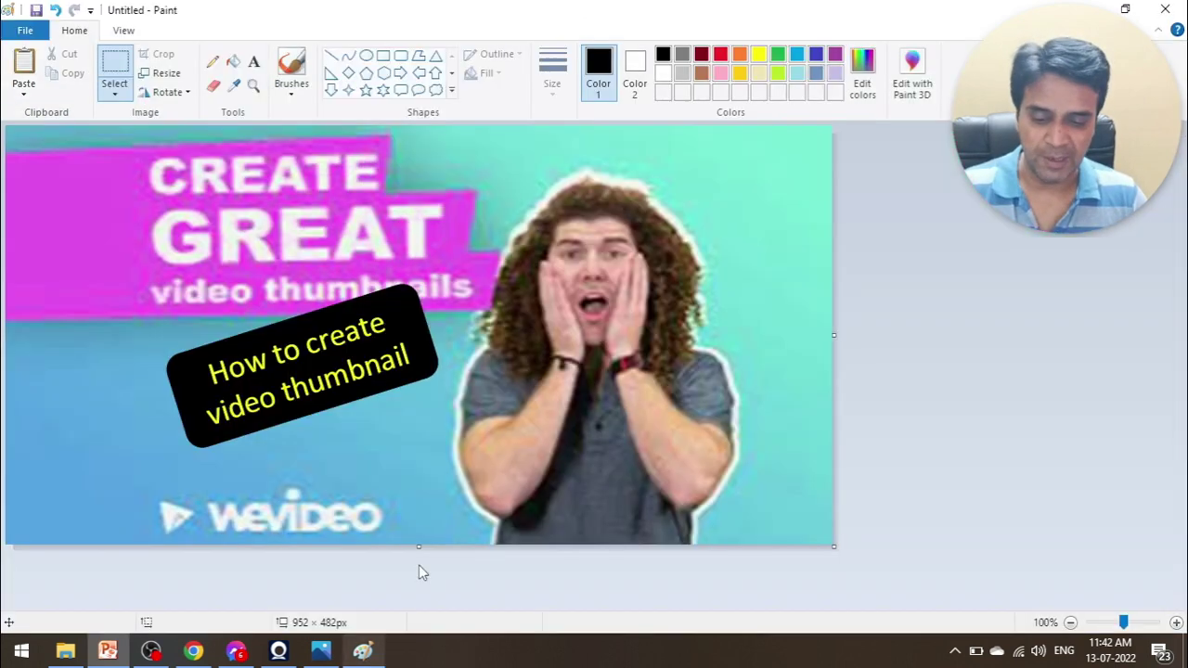
left_click(28, 31)
left_click(83, 139)
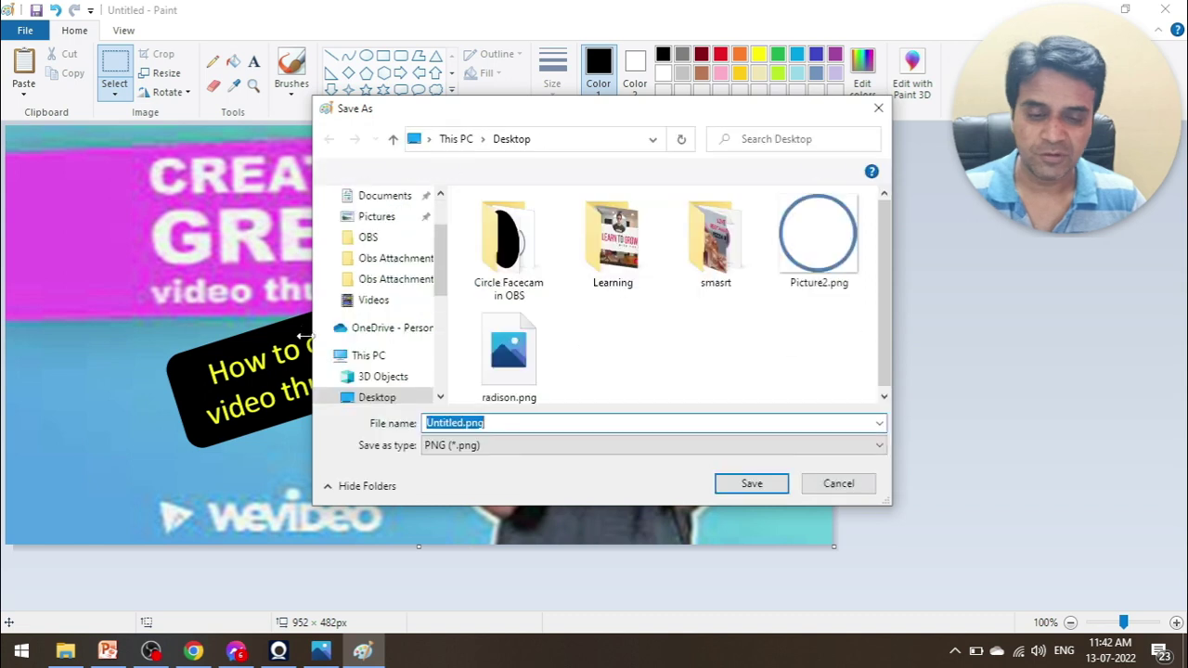
type("vid")
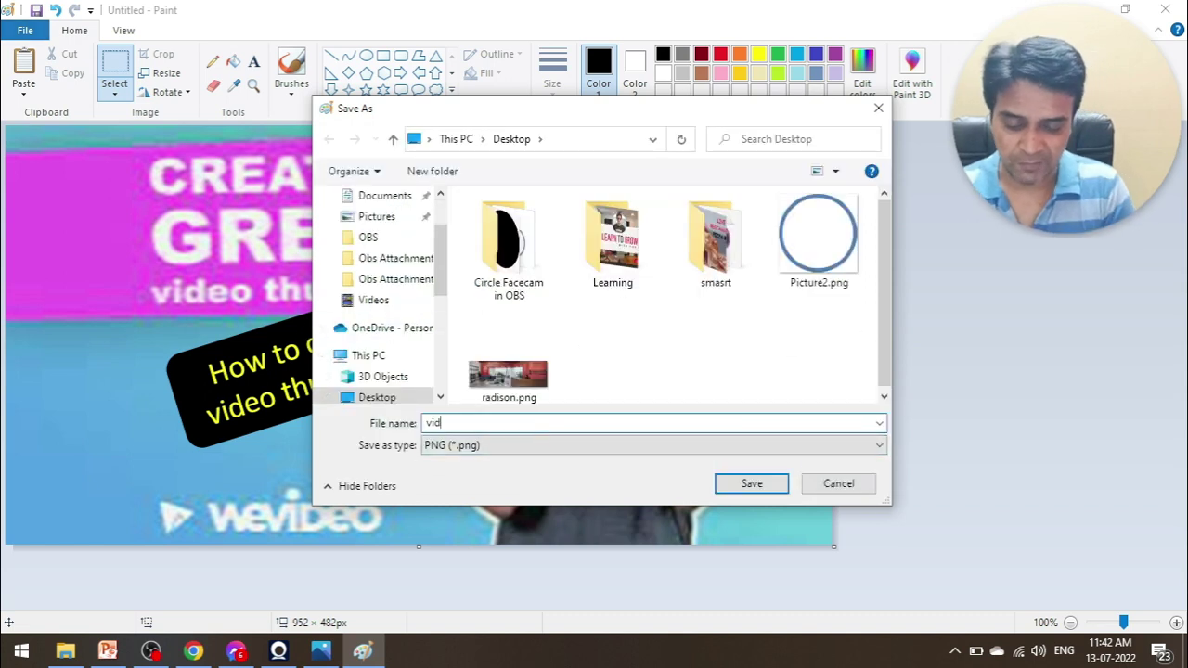
type("eo thm")
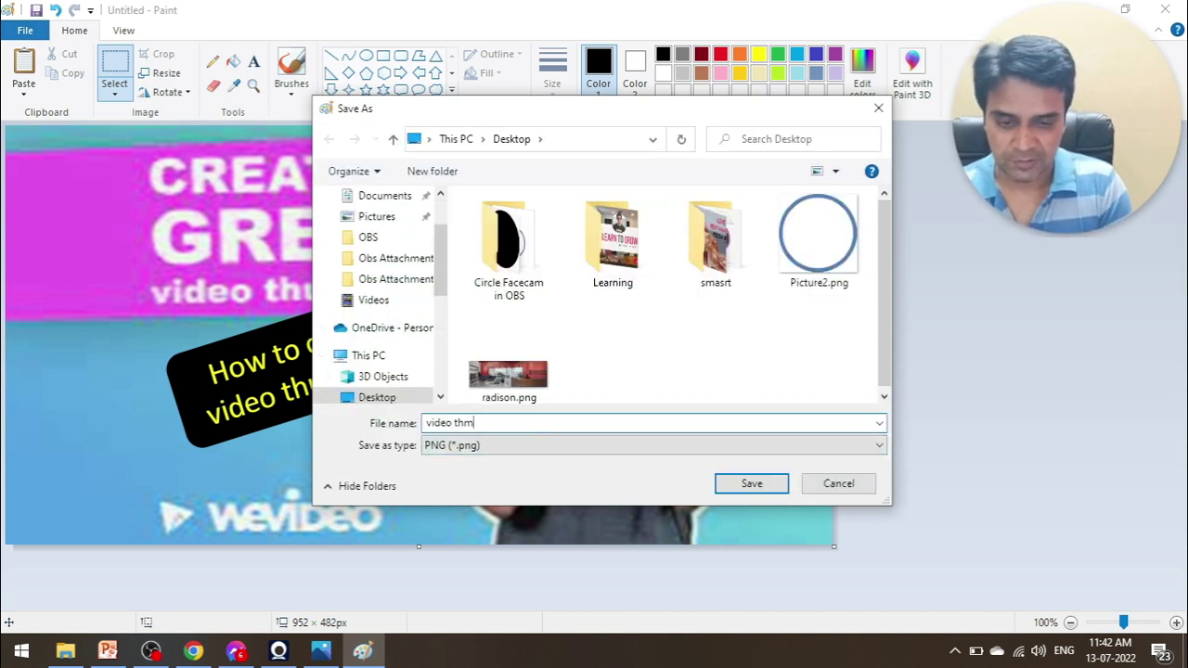
type("bnail")
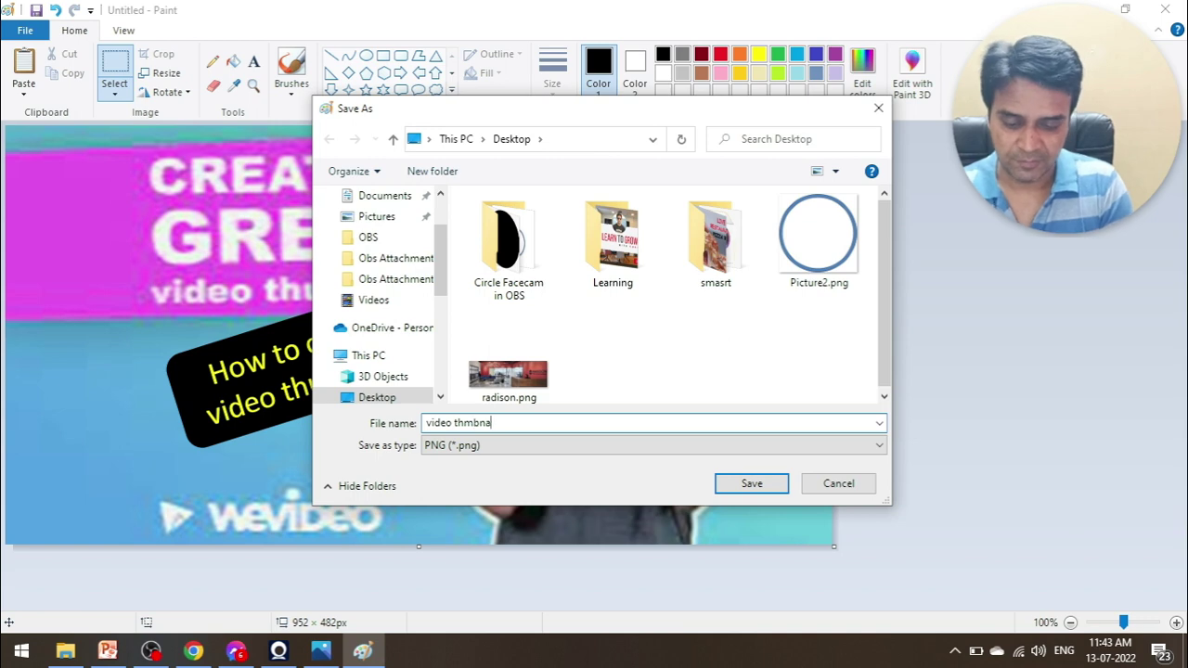
key("Return")
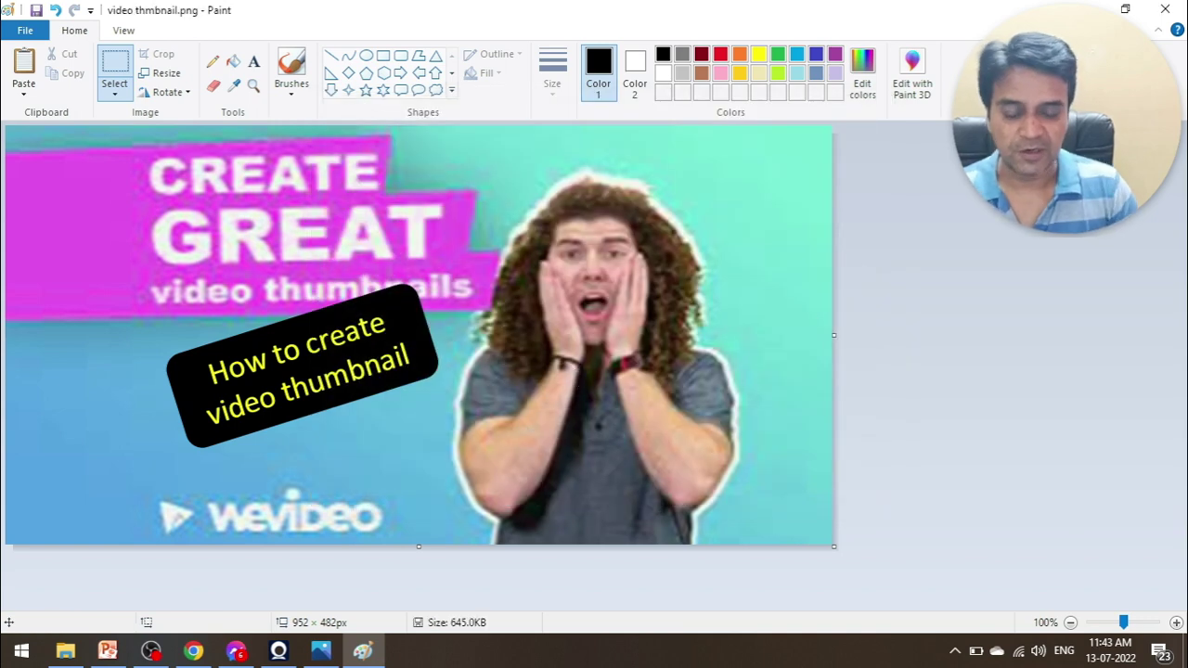
key("alt+Tab")
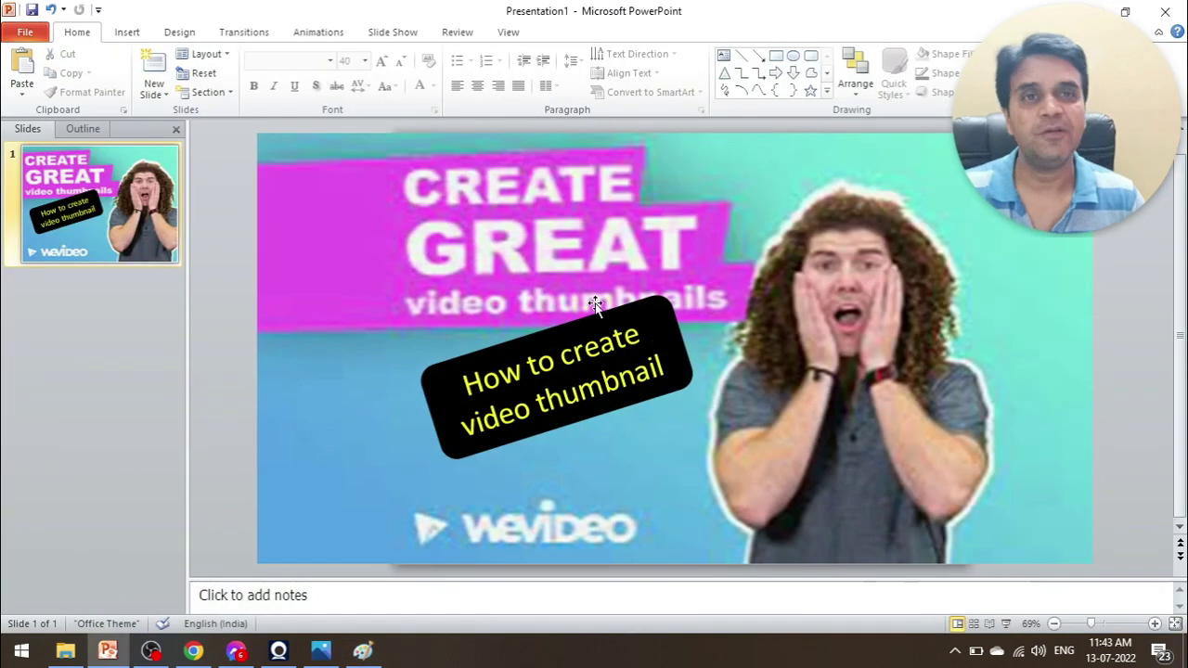
Step: Show the desktop with Win+D, close Paint, and open the smasrt folder
key("alt+Tab")
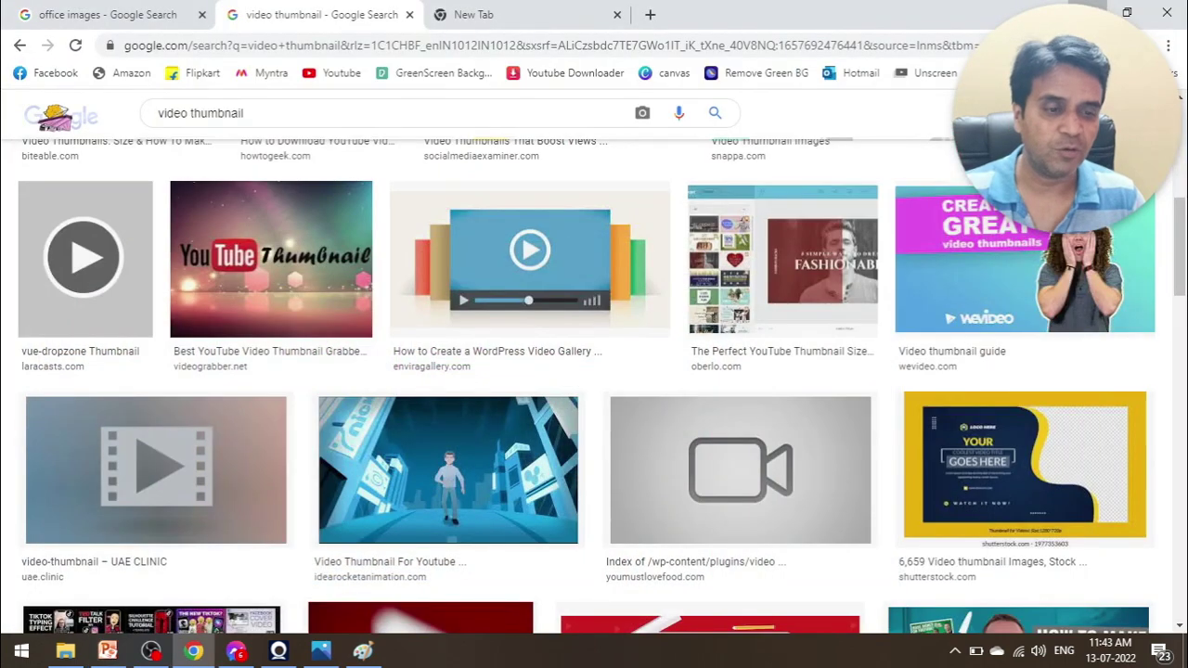
key("super+d")
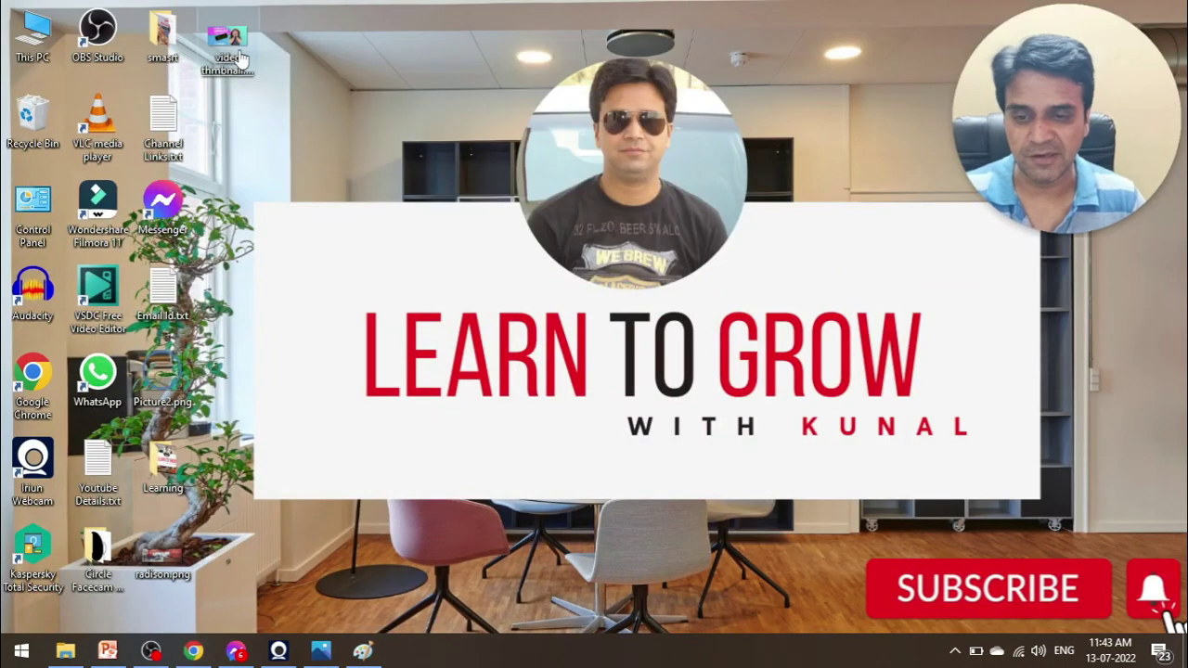
left_click(233, 51)
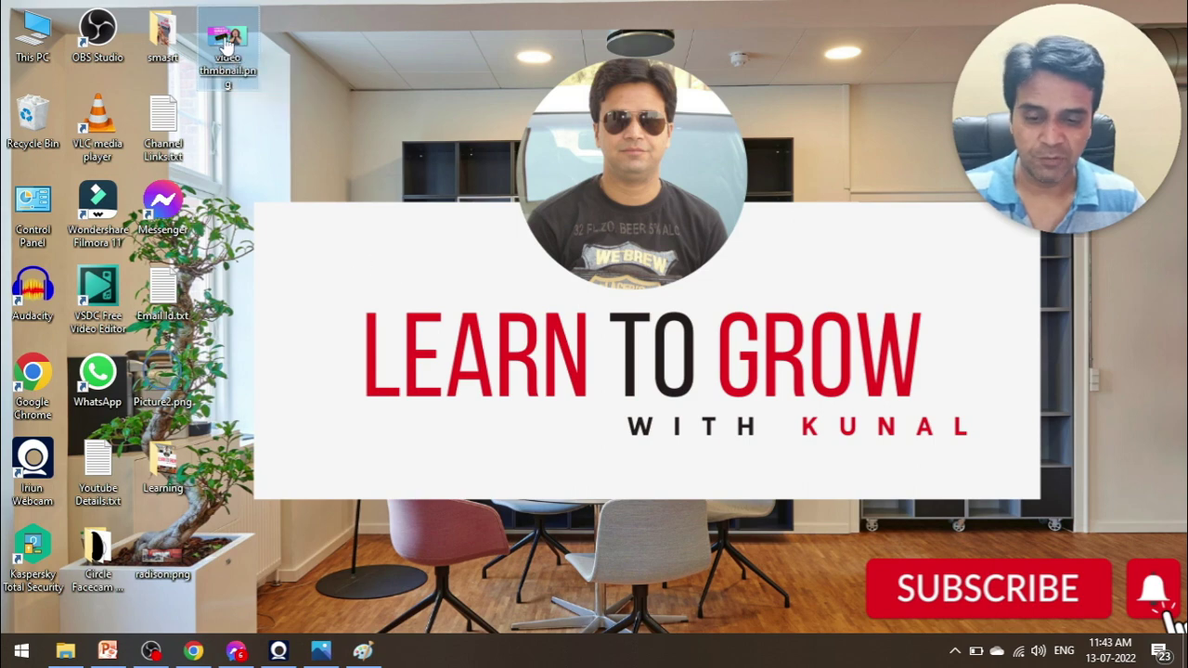
left_click(363, 650)
left_click(1171, 9)
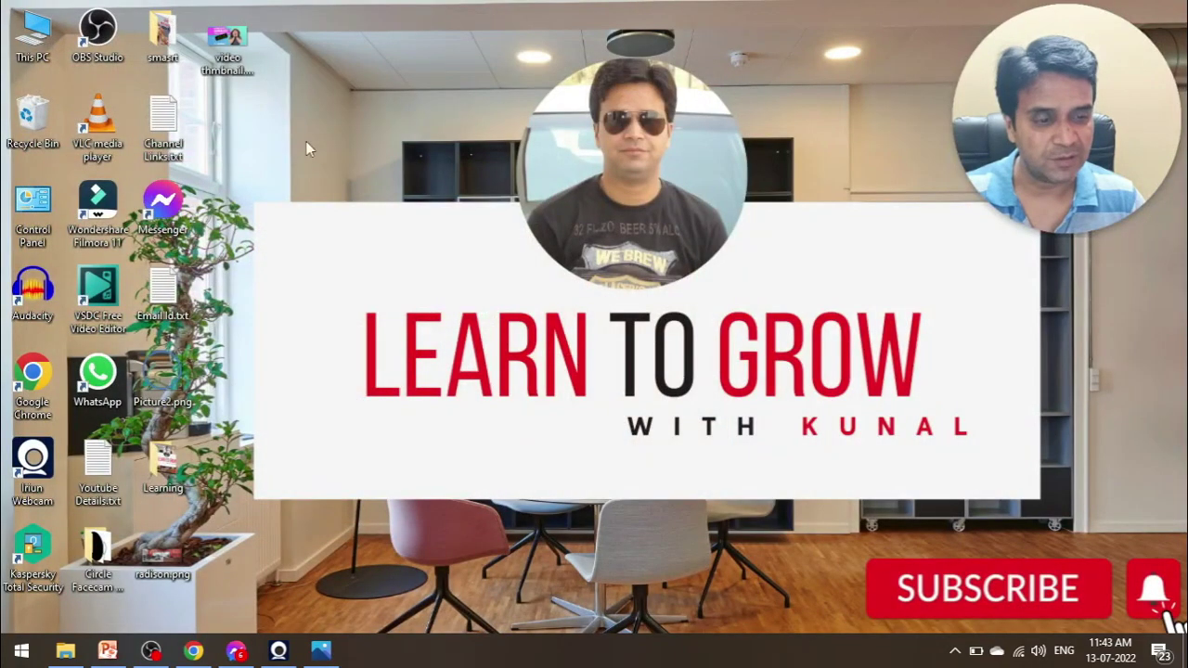
left_click(224, 37)
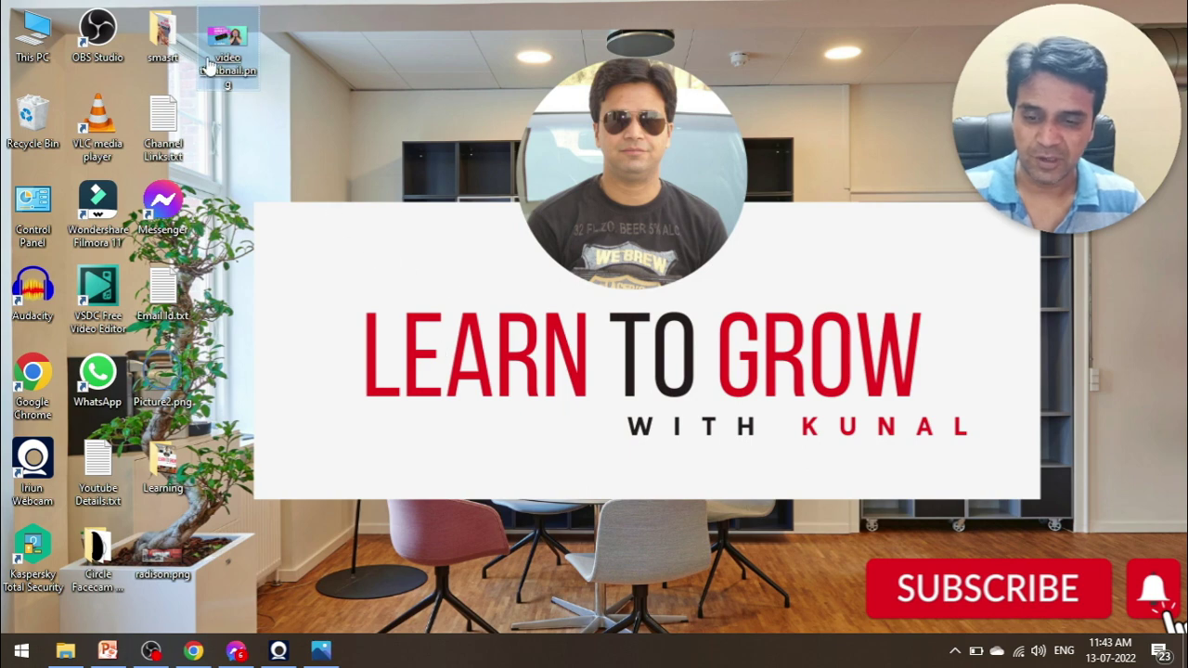
left_click(162, 36)
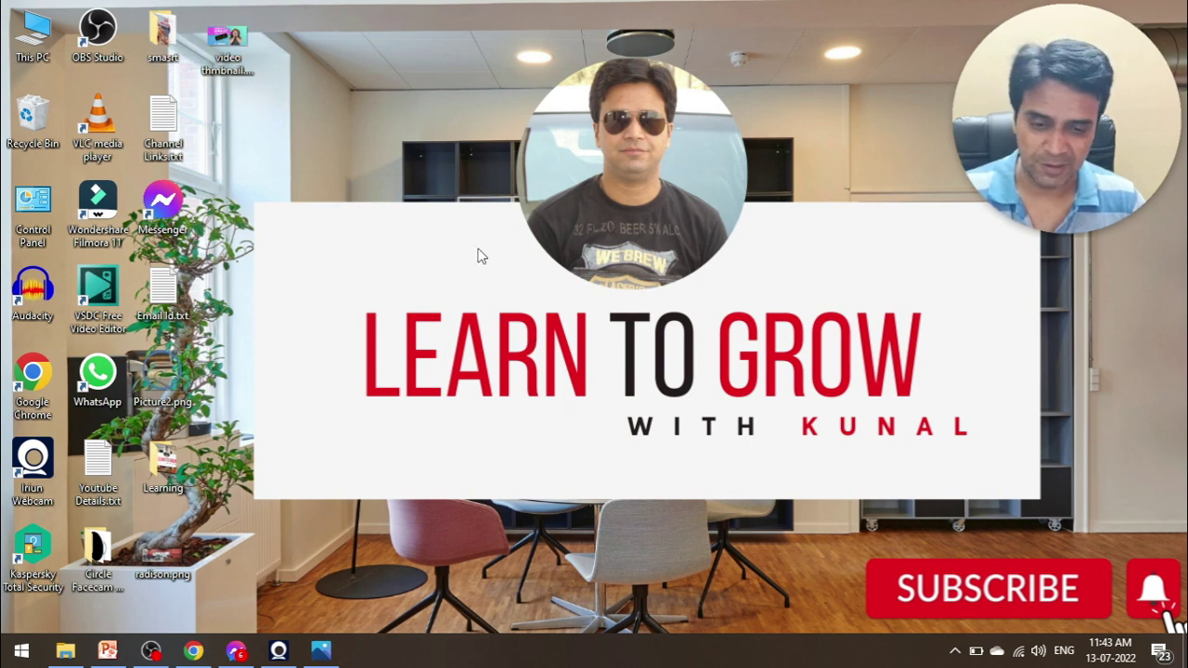
key("Return")
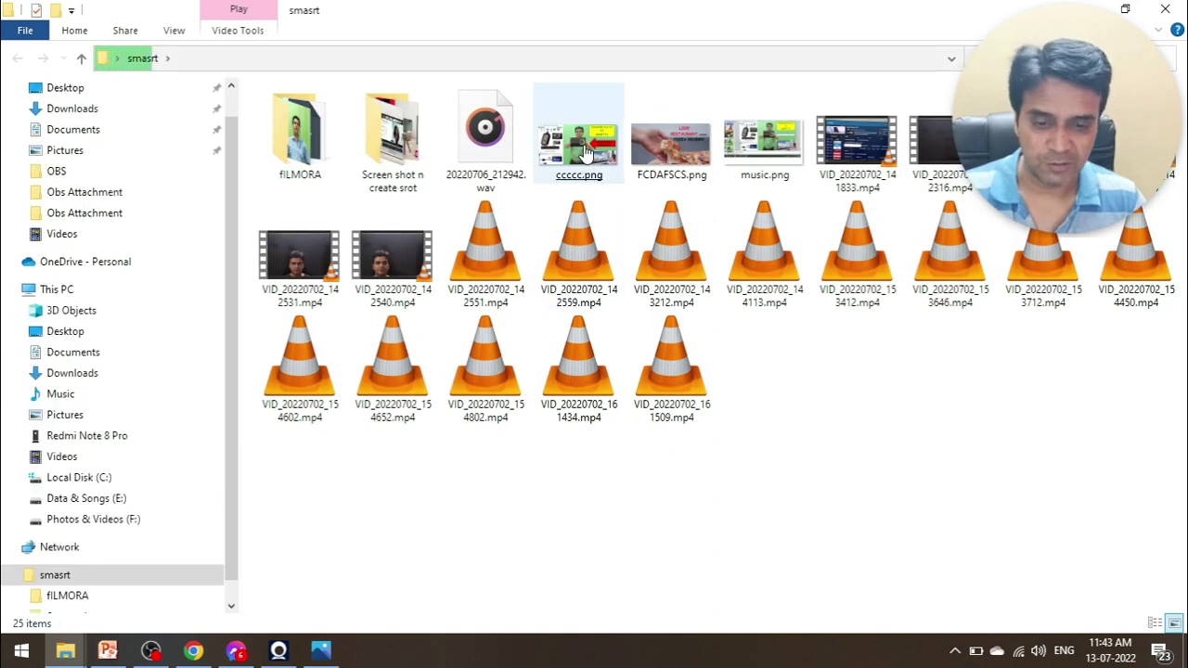
Step: Select ccccc.png and bring up its right-click menu
left_click(585, 156)
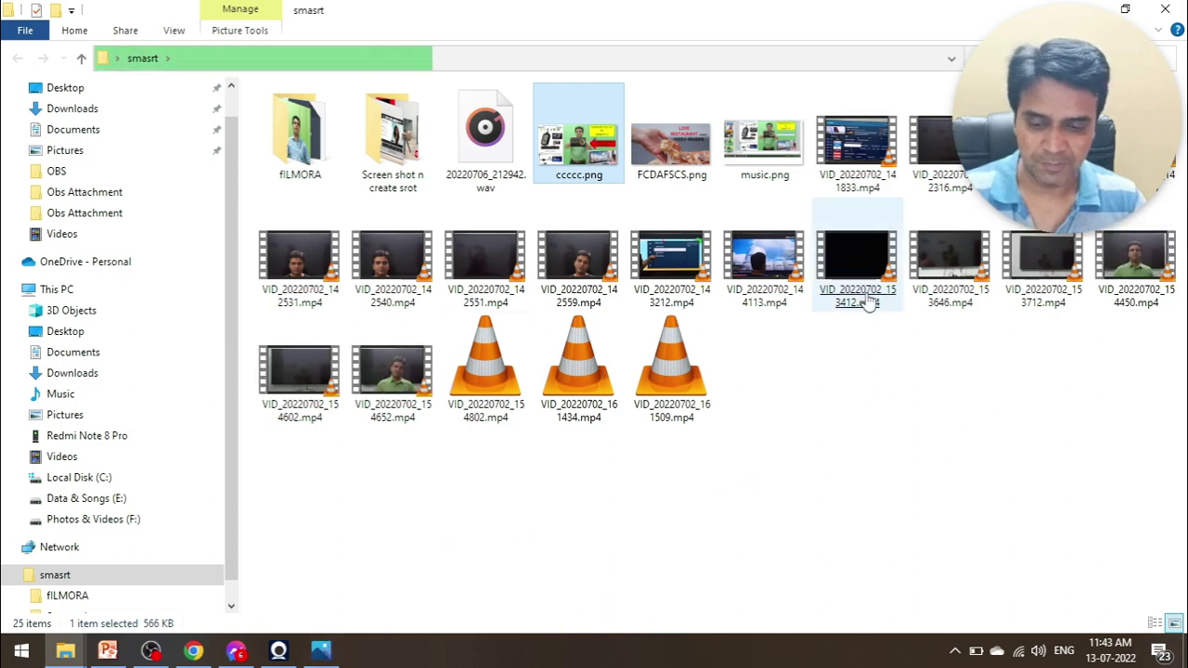
right_click(573, 150)
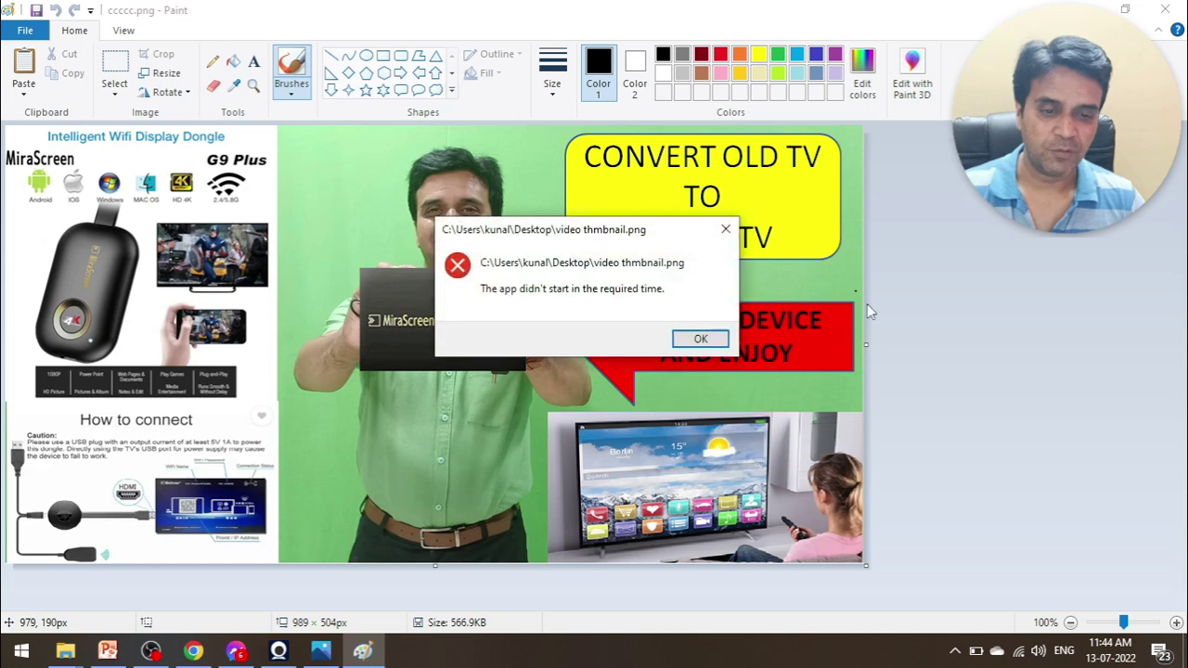
Step: Click OK on both app-didn't-start-in-time error messages
left_click(701, 339)
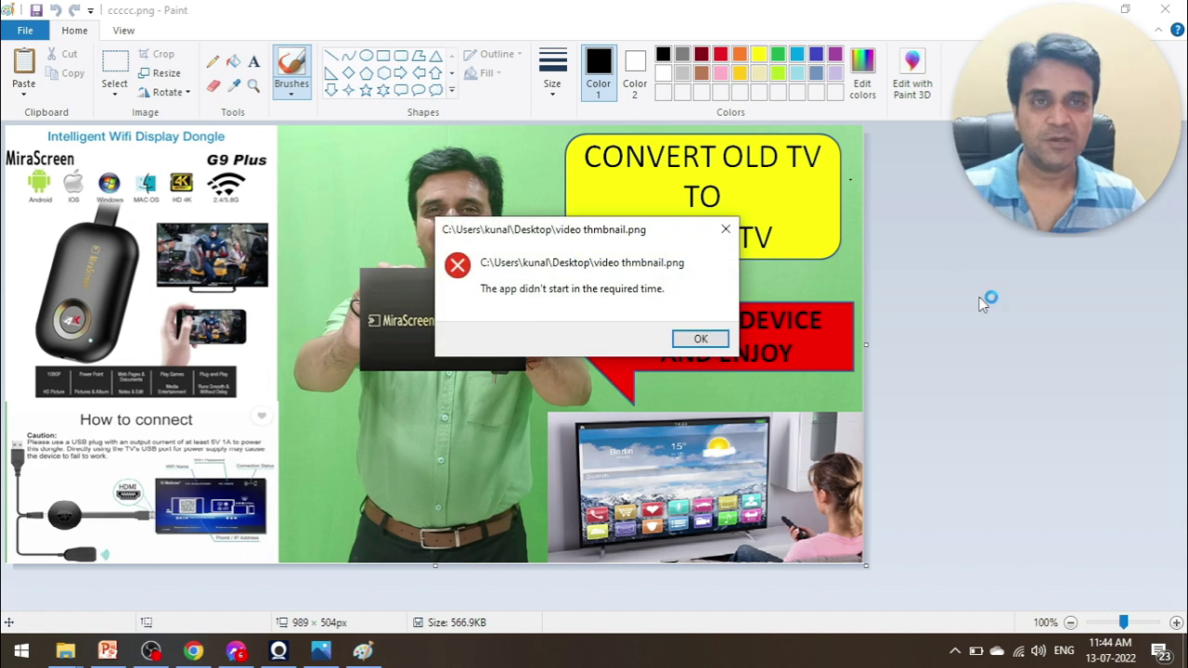
left_click(700, 340)
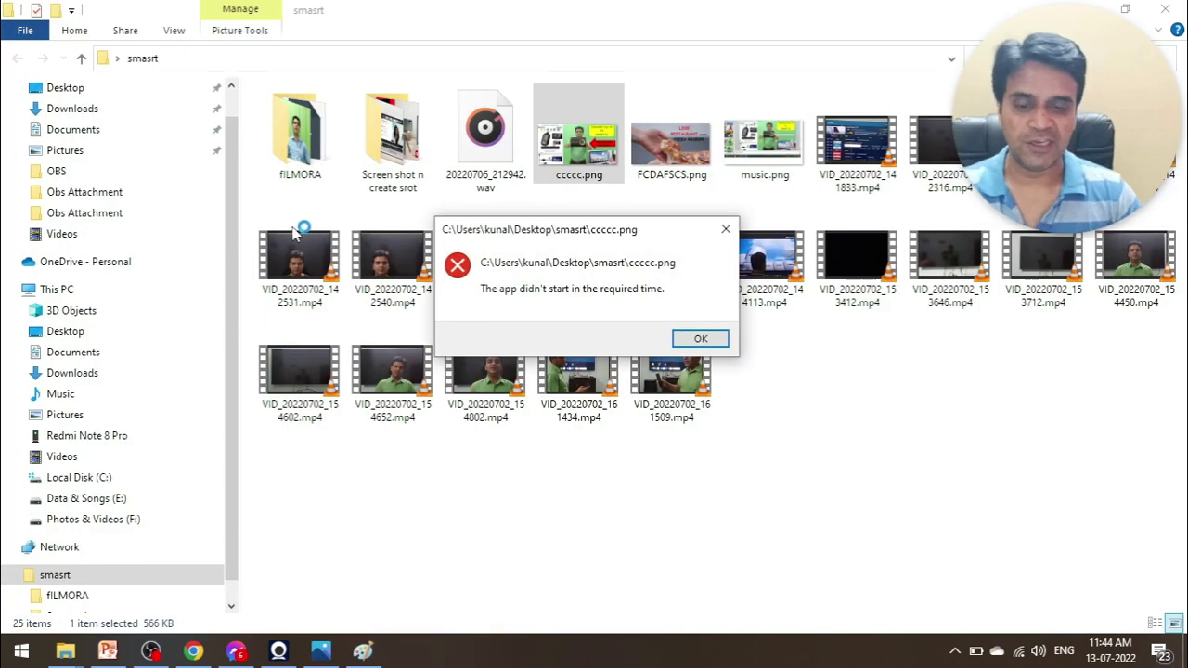
Step: Dismiss both ccccc.png error dialogs and bring Paint with ccccc.png back to the front
left_click(701, 338)
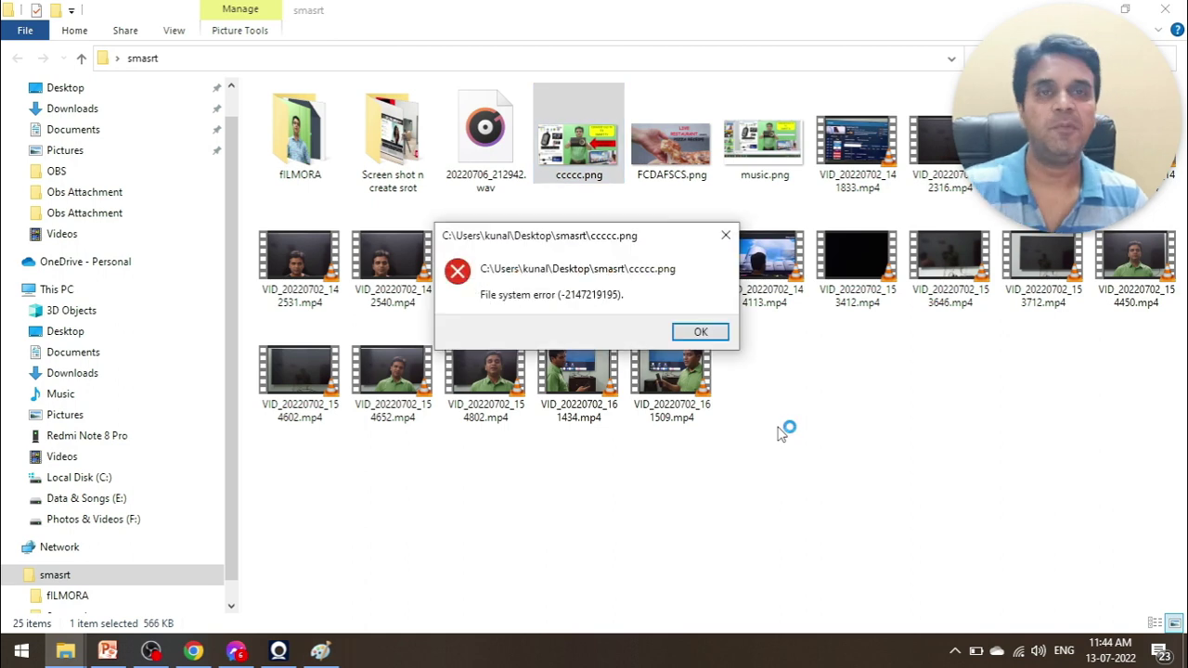
left_click(691, 332)
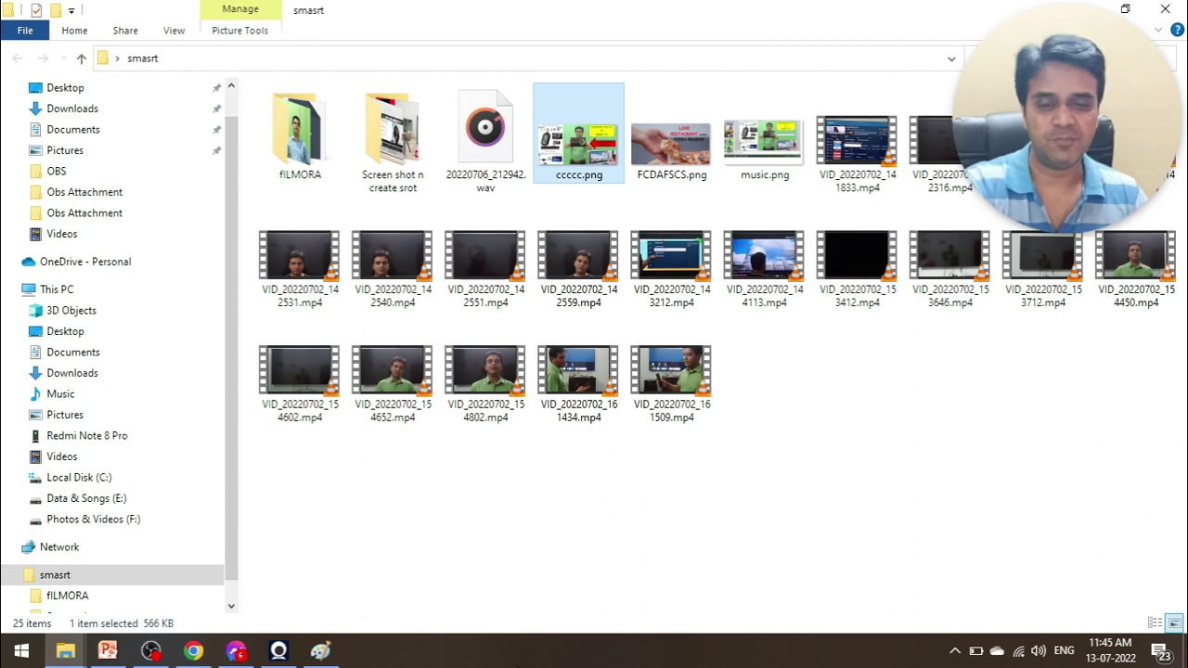
left_click(320, 651)
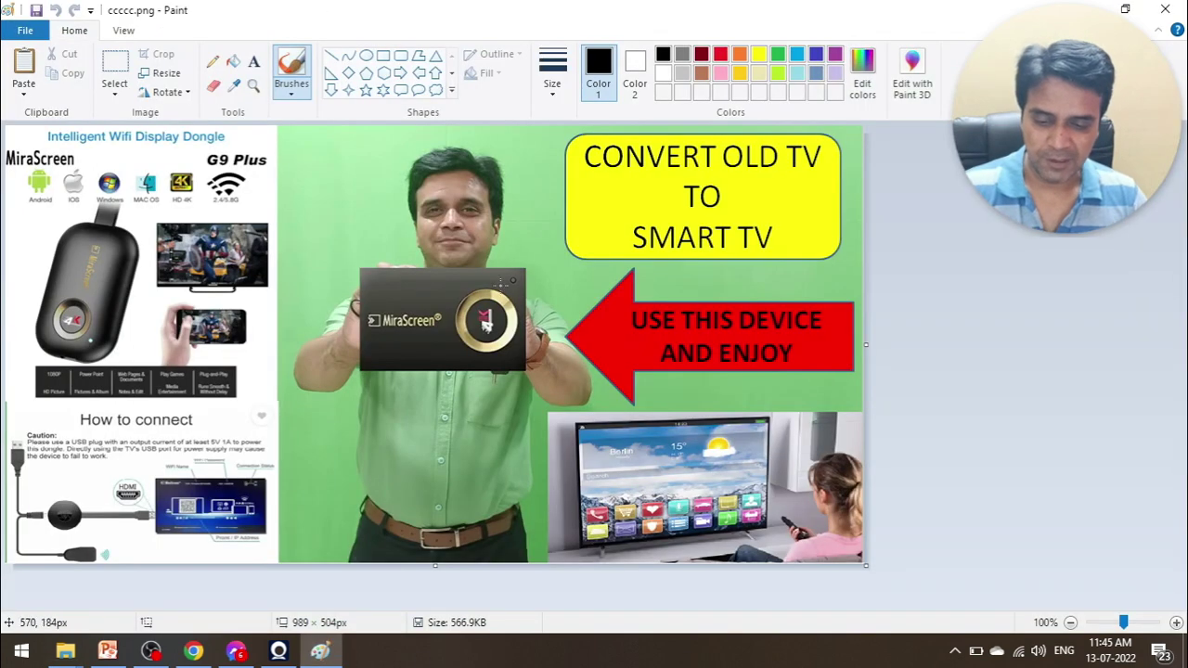
Step: Add bold 28-point Comic Sans text 'fejfhasHL' in a box above the man's head
left_click(254, 62)
left_click_drag(288, 135, 360, 193)
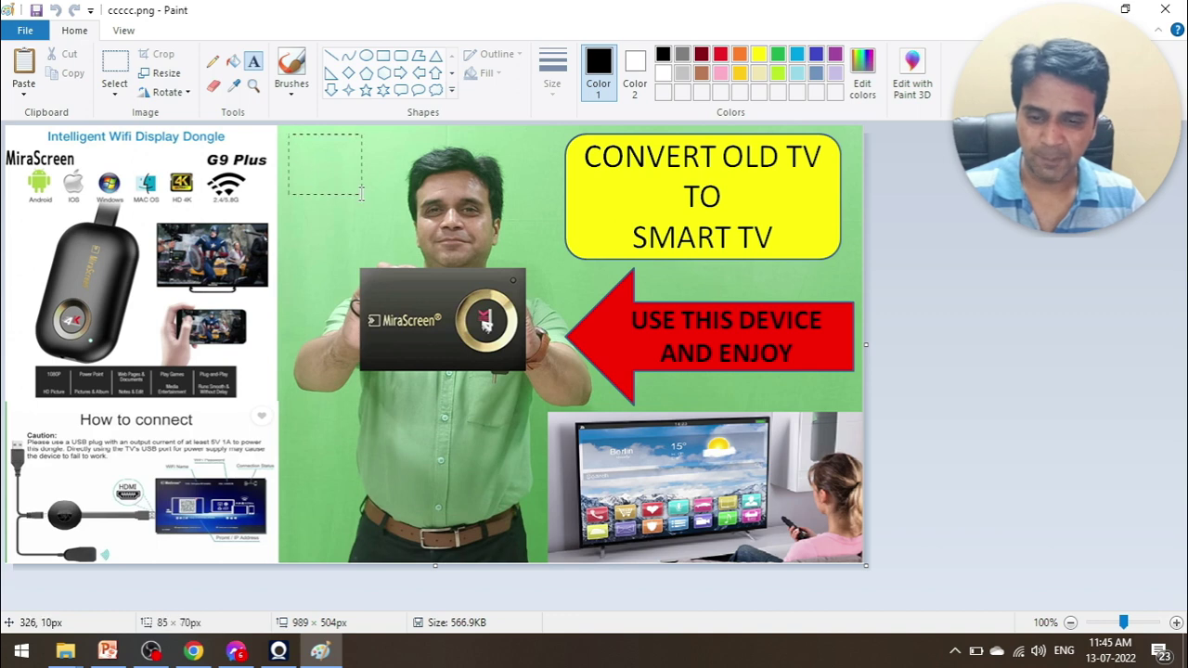
type("fejfhasHL")
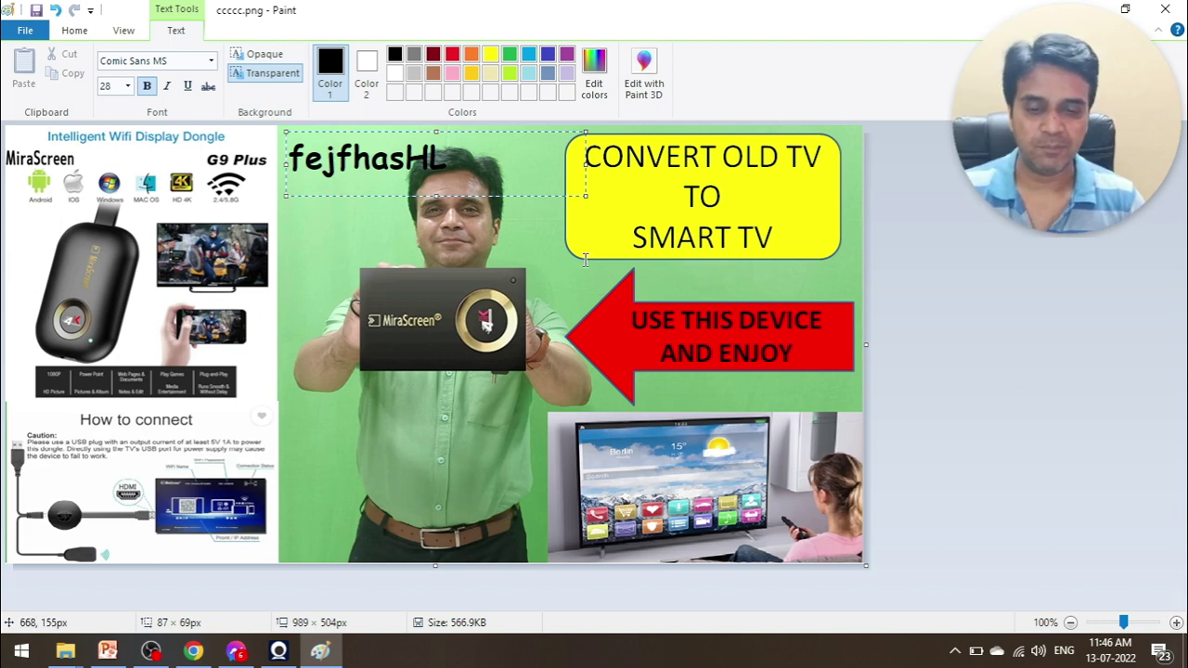
left_click(459, 288)
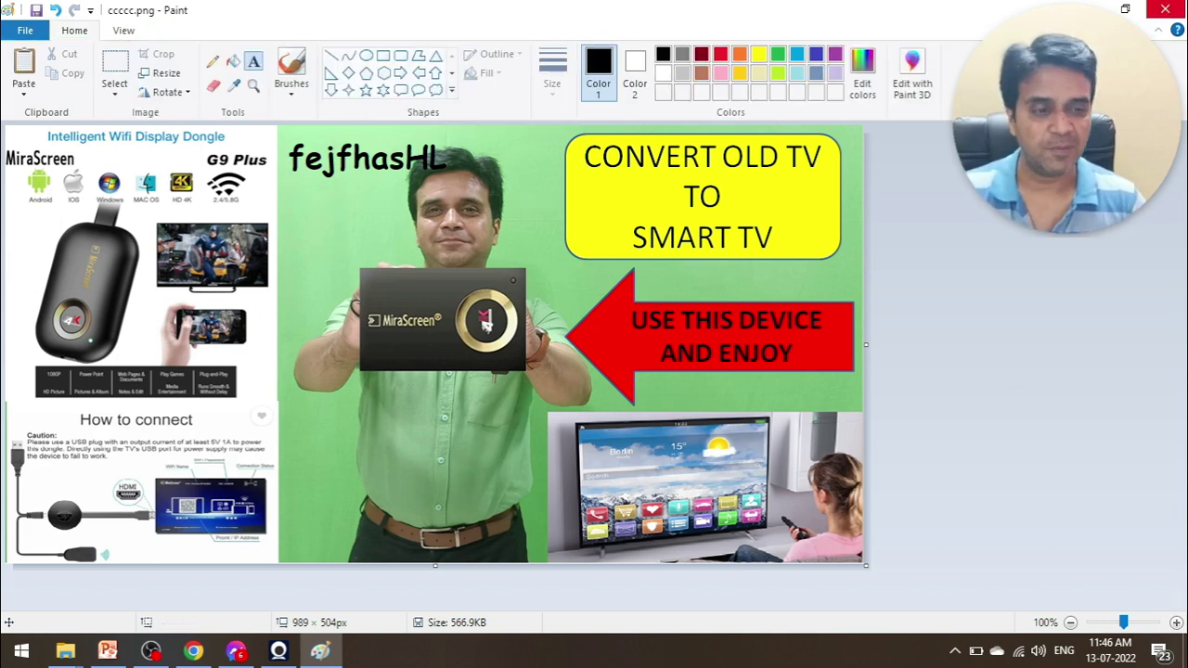
Step: Return to PowerPoint's thumbnail slide and cancel saving the thumbnail picture as a file
left_click(108, 651)
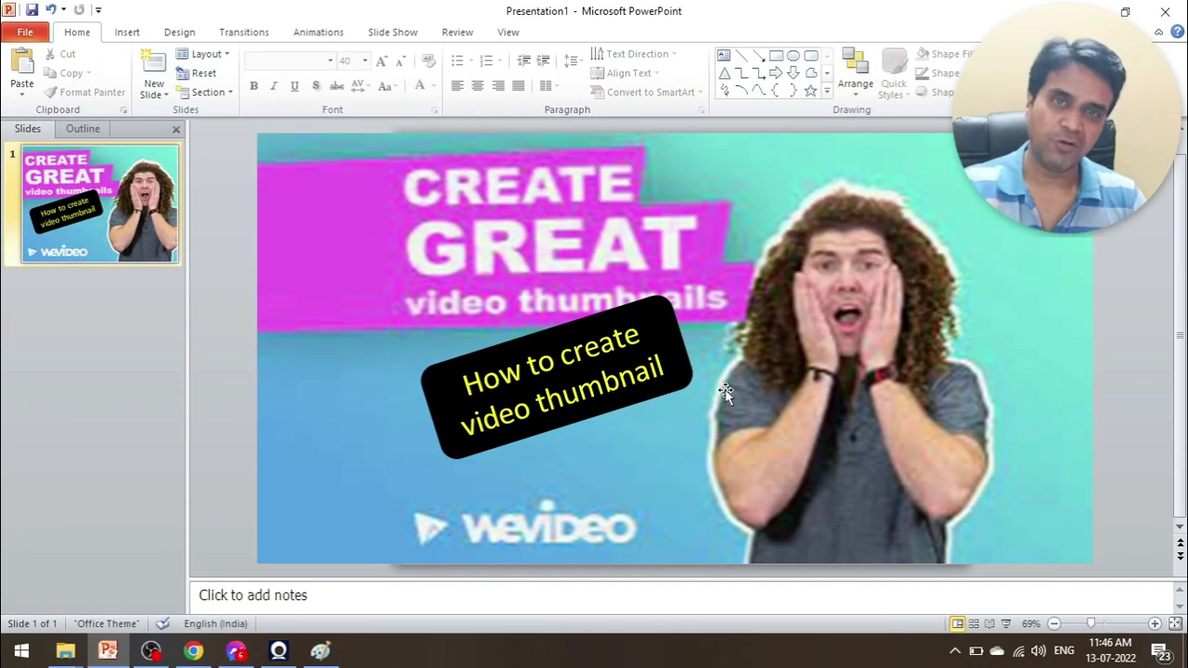
left_click(455, 235)
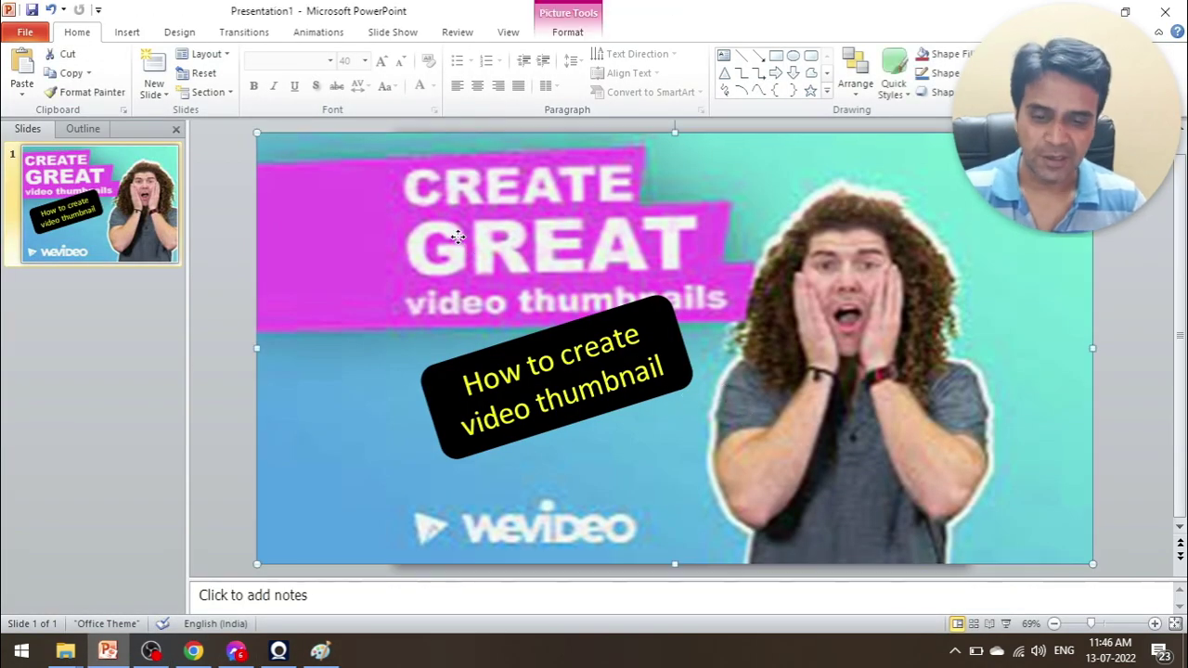
right_click(459, 237)
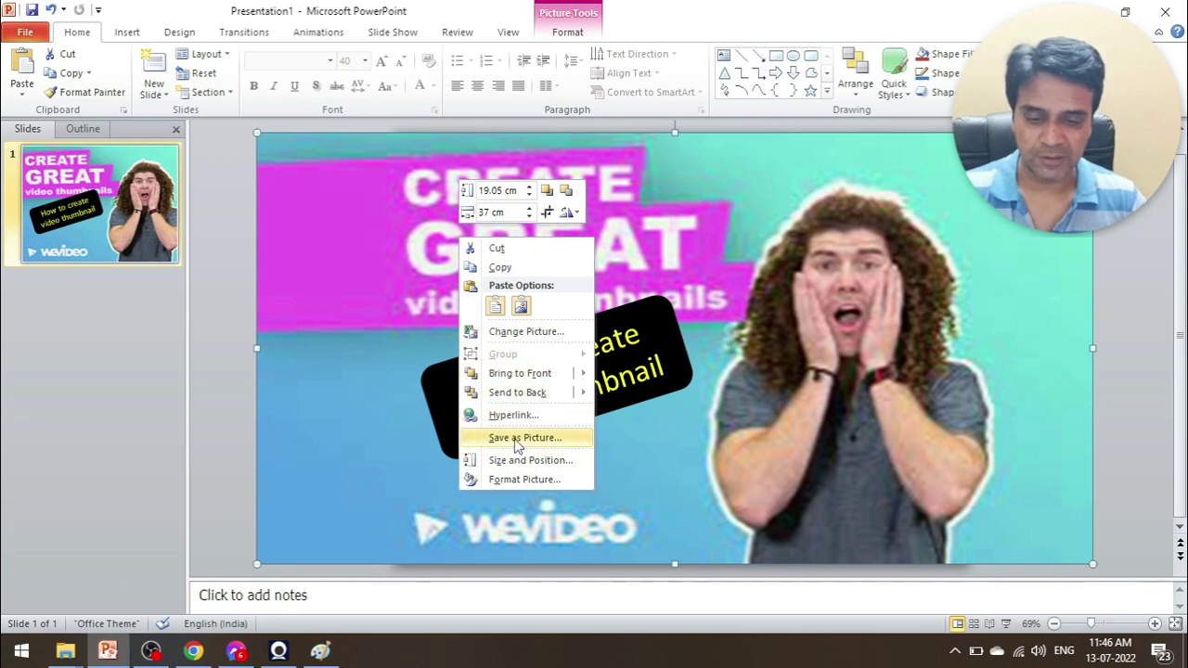
key("Escape")
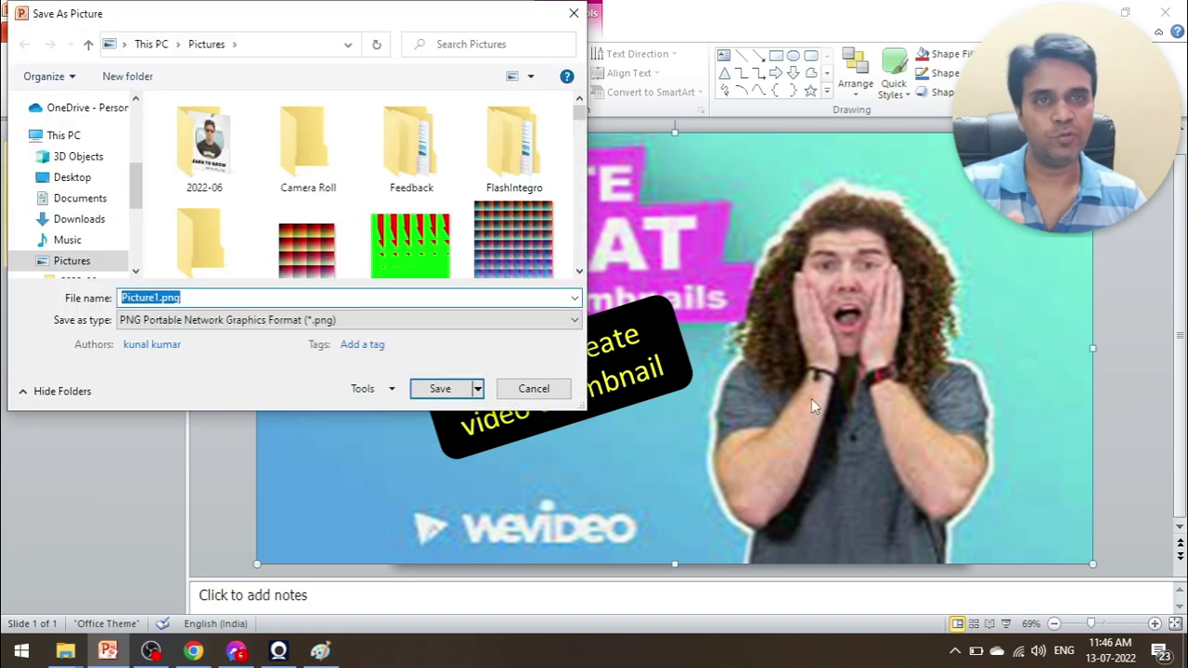
left_click(554, 397)
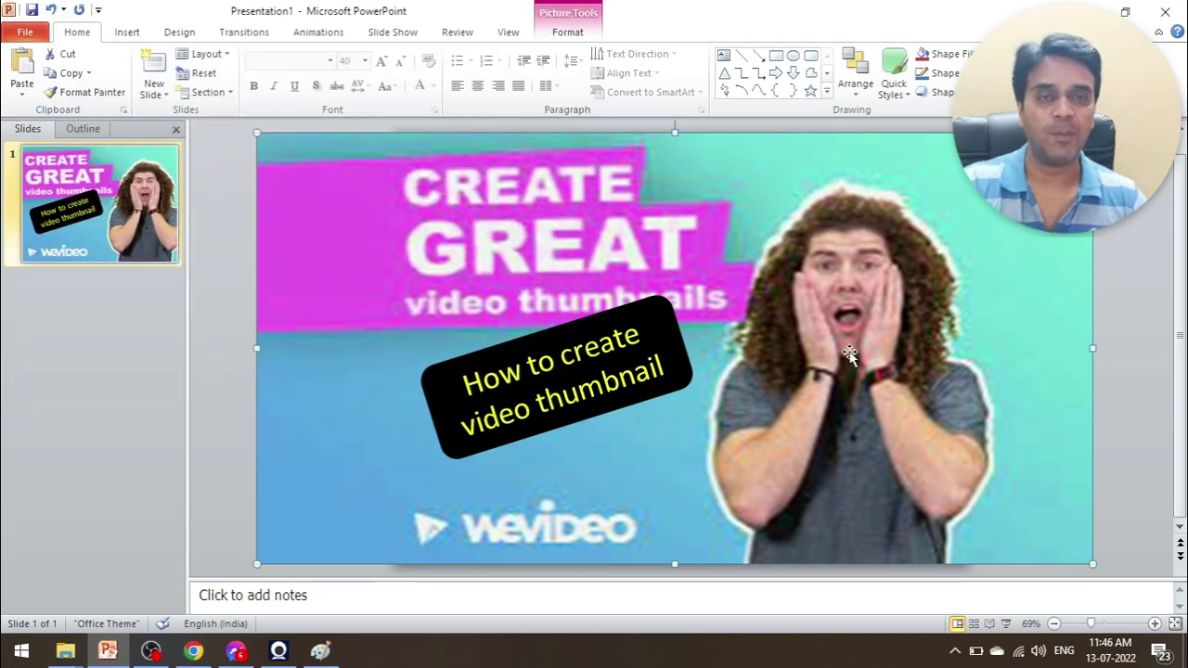